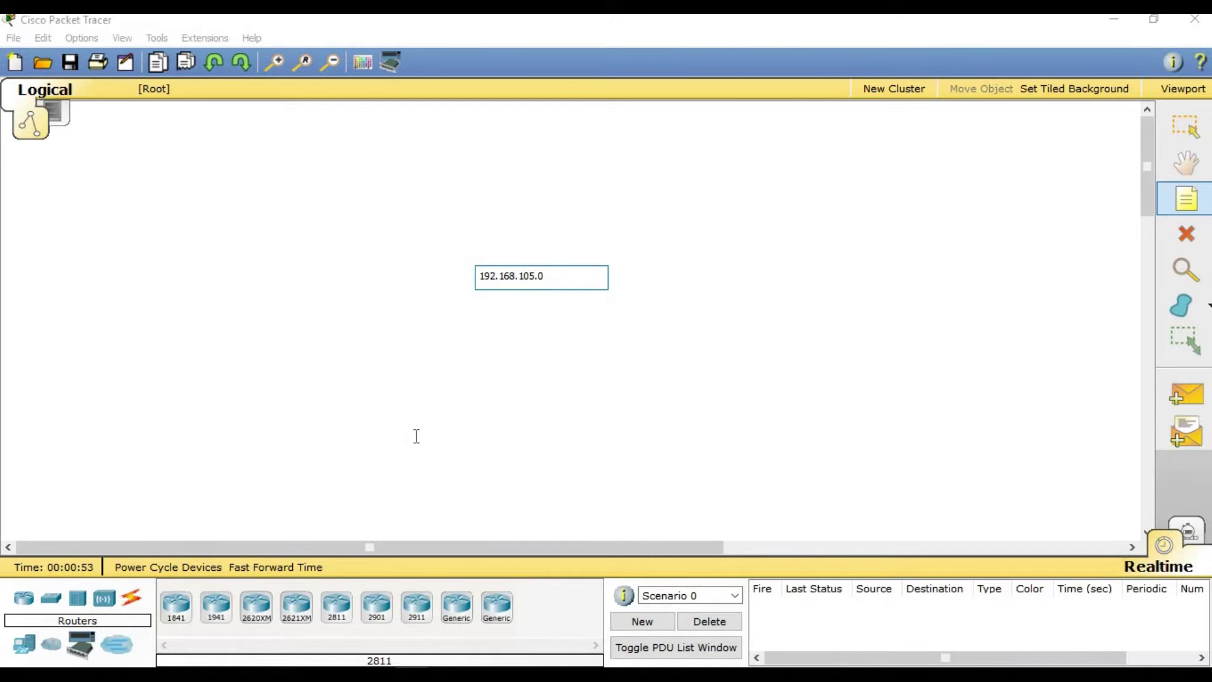
Place three 2811 routers: one below the 192.168.105.0 note, one to its left and one to its right
{"action": "left_click", "coordinate": [339, 616]}
{"action": "left_click", "coordinate": [505, 336]}
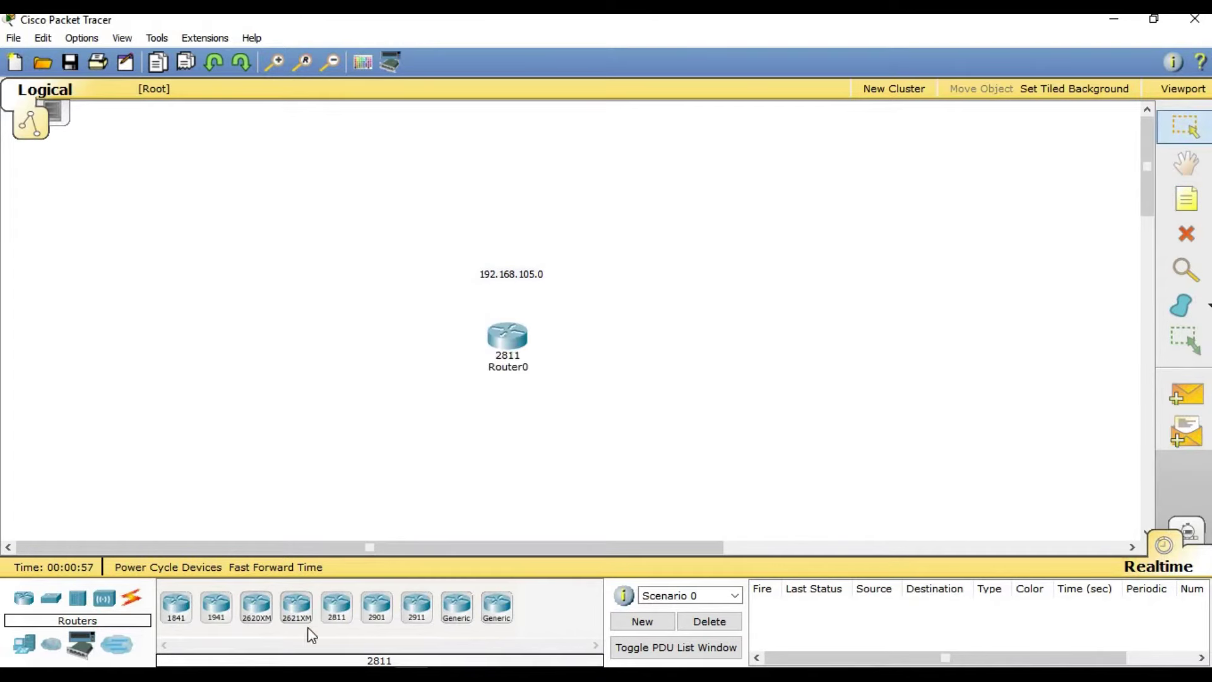
{"action": "left_click", "coordinate": [336, 606]}
{"action": "left_click", "coordinate": [277, 348]}
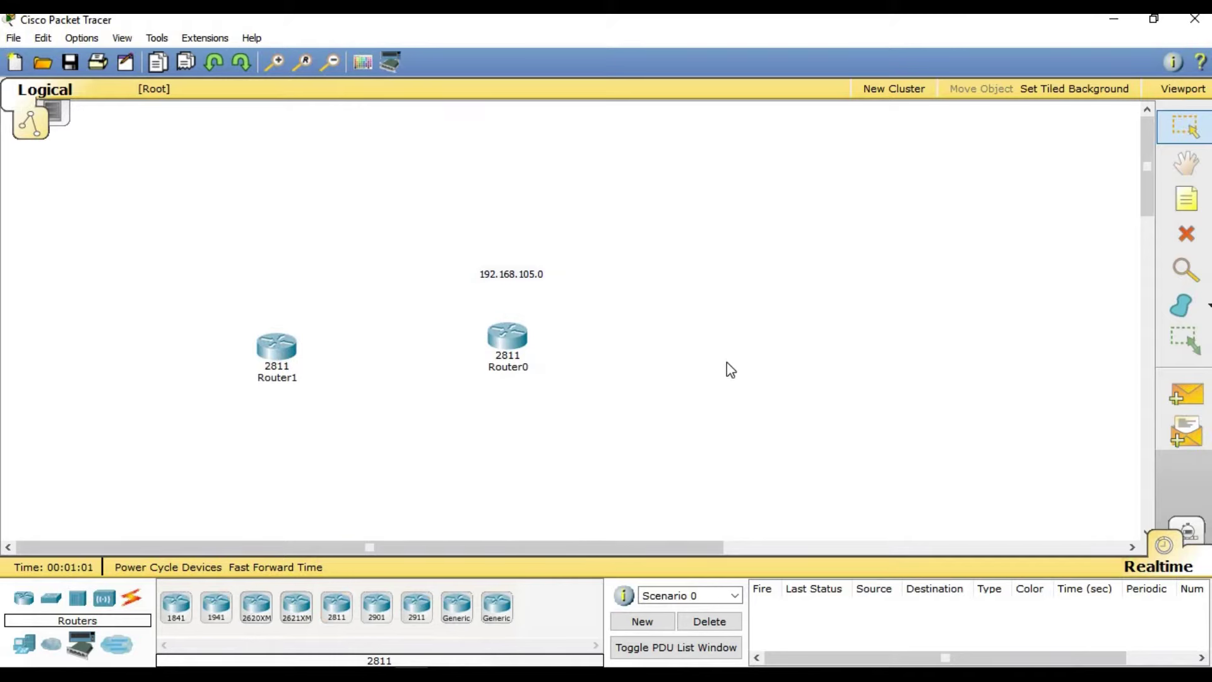
{"action": "left_click", "coordinate": [336, 607]}
{"action": "left_click", "coordinate": [751, 349]}
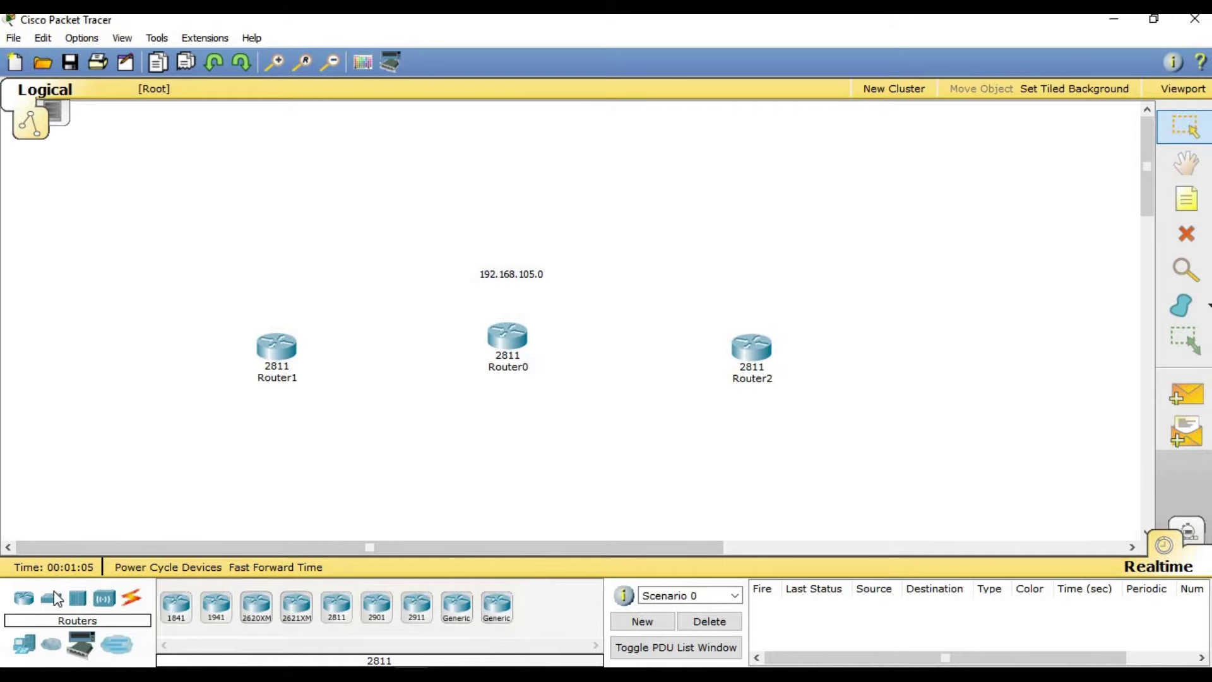
Place two 2960 switches, one beyond the left router and one beyond the right router
{"action": "left_click", "coordinate": [51, 597]}
{"action": "left_click", "coordinate": [256, 607]}
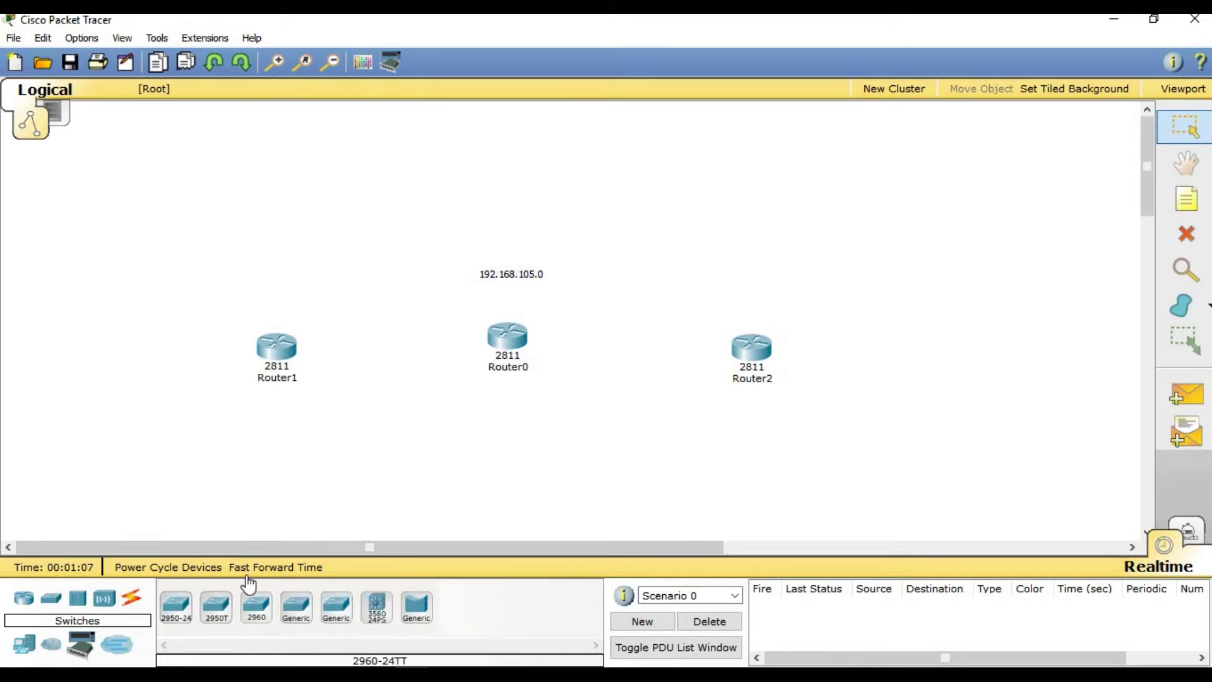
{"action": "left_click", "coordinate": [129, 325]}
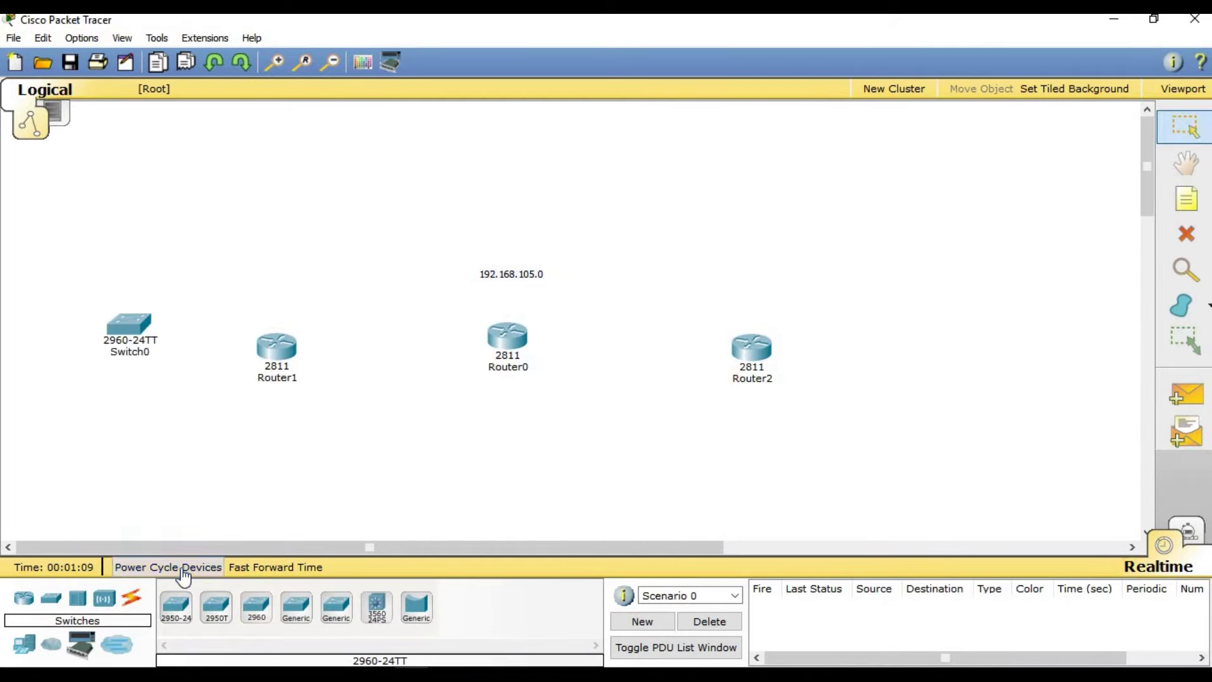
{"action": "left_click", "coordinate": [255, 608]}
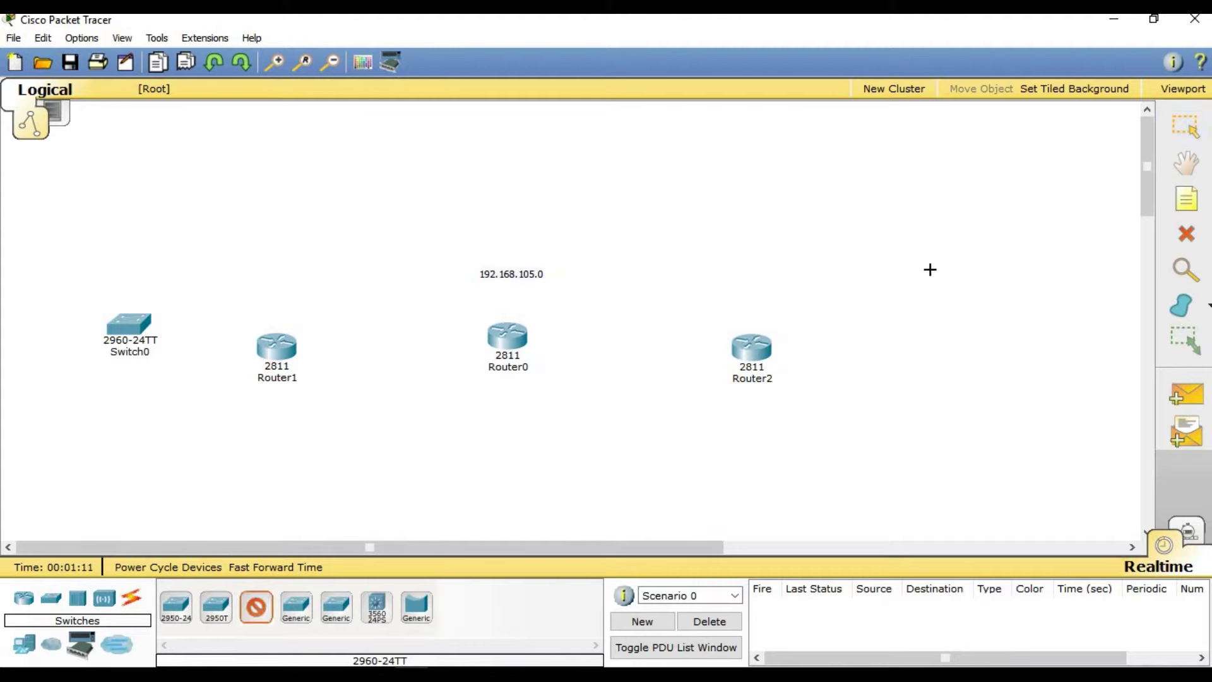
{"action": "left_click", "coordinate": [910, 287]}
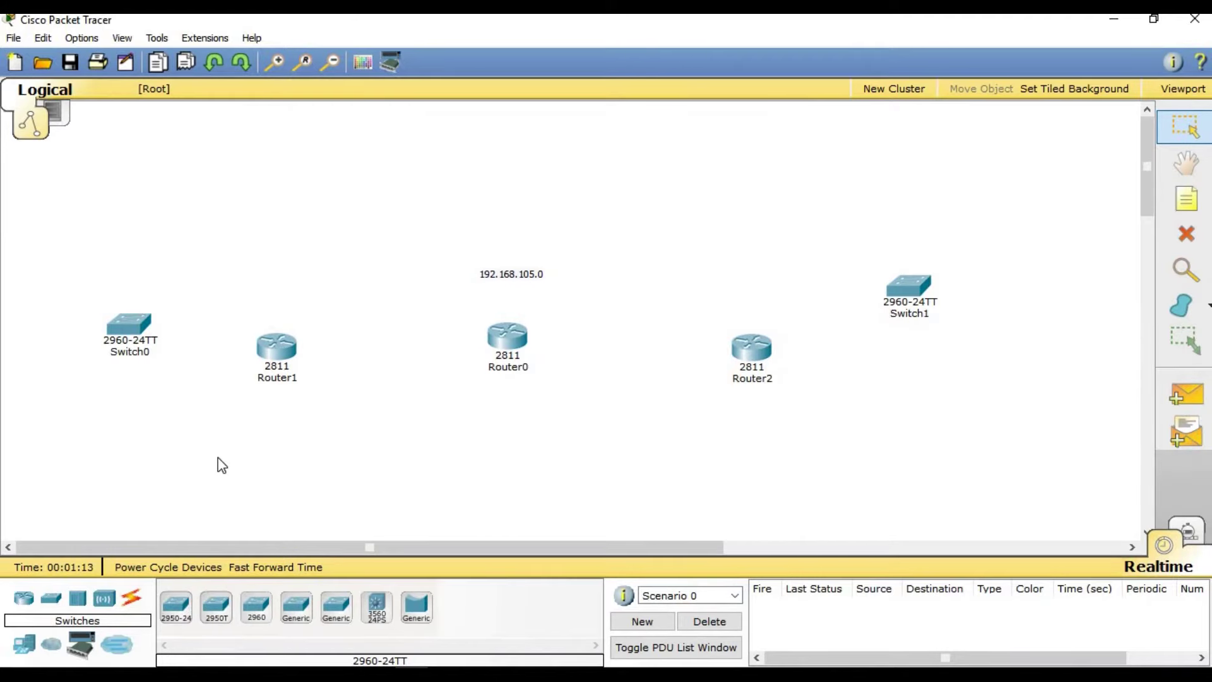
Place four generic PCs, one above and one below each of the two switches
{"action": "left_click", "coordinate": [20, 651]}
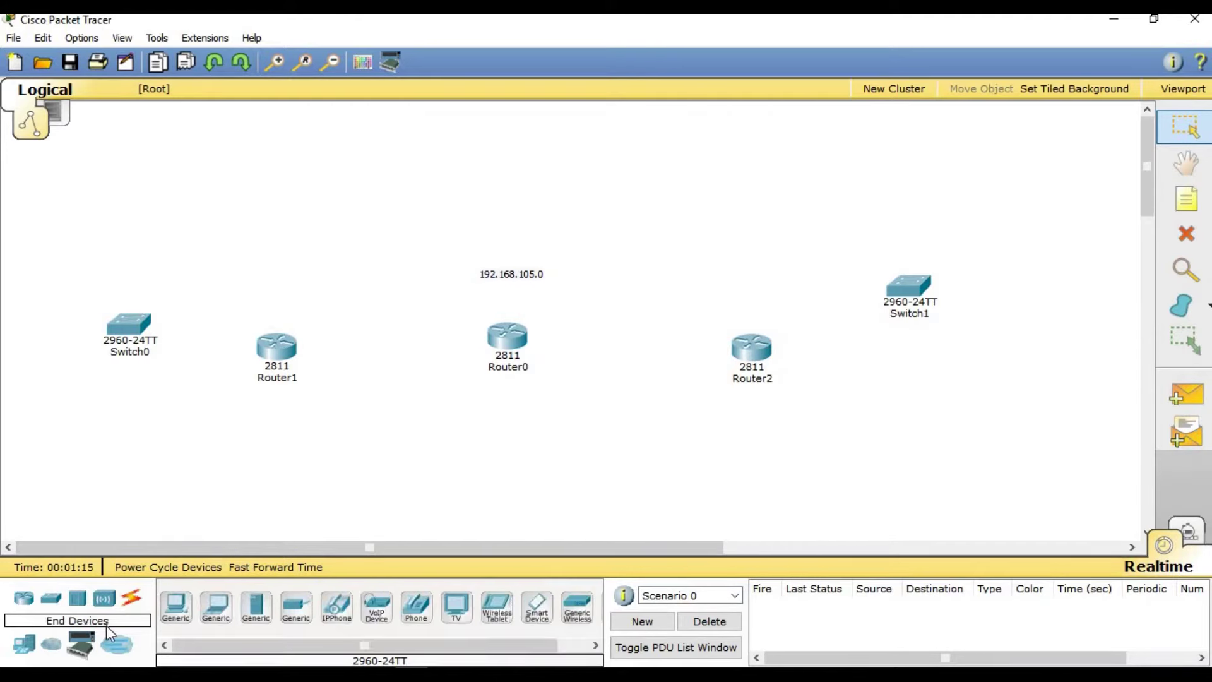
{"action": "left_click", "coordinate": [175, 606]}
{"action": "left_click", "coordinate": [86, 186]}
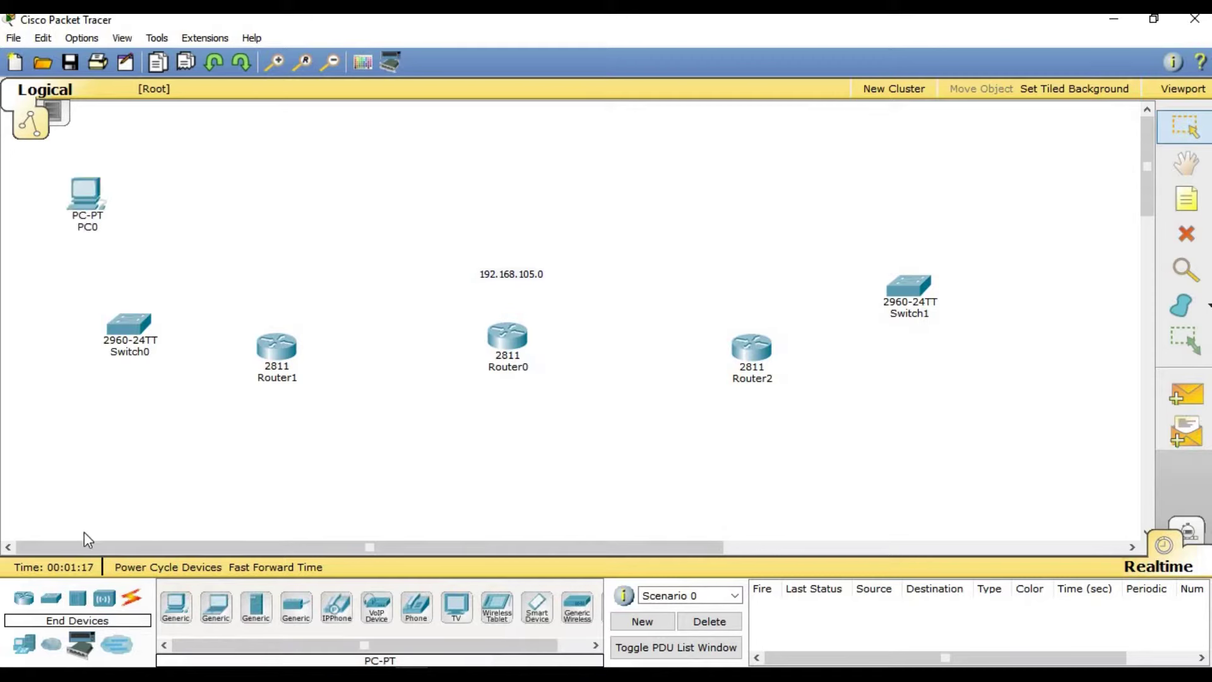
{"action": "left_click", "coordinate": [177, 614]}
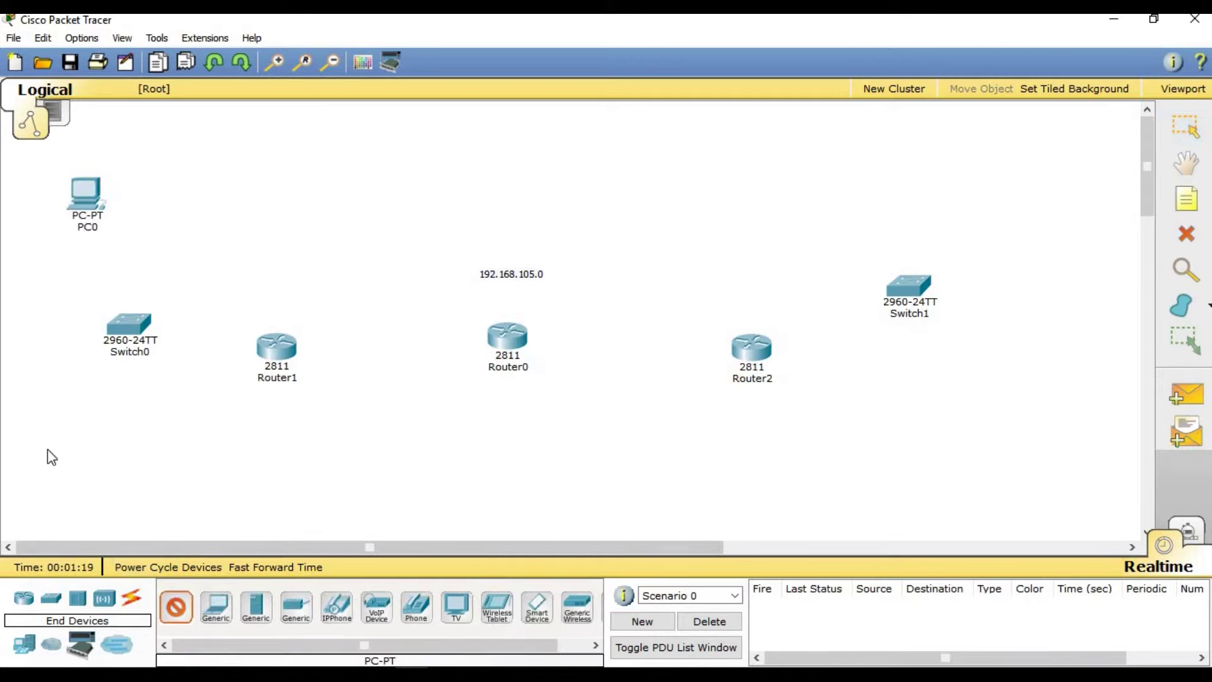
{"action": "left_click", "coordinate": [47, 450]}
{"action": "left_click", "coordinate": [998, 191]}
{"action": "left_click", "coordinate": [176, 607]}
{"action": "left_click", "coordinate": [1007, 414]}
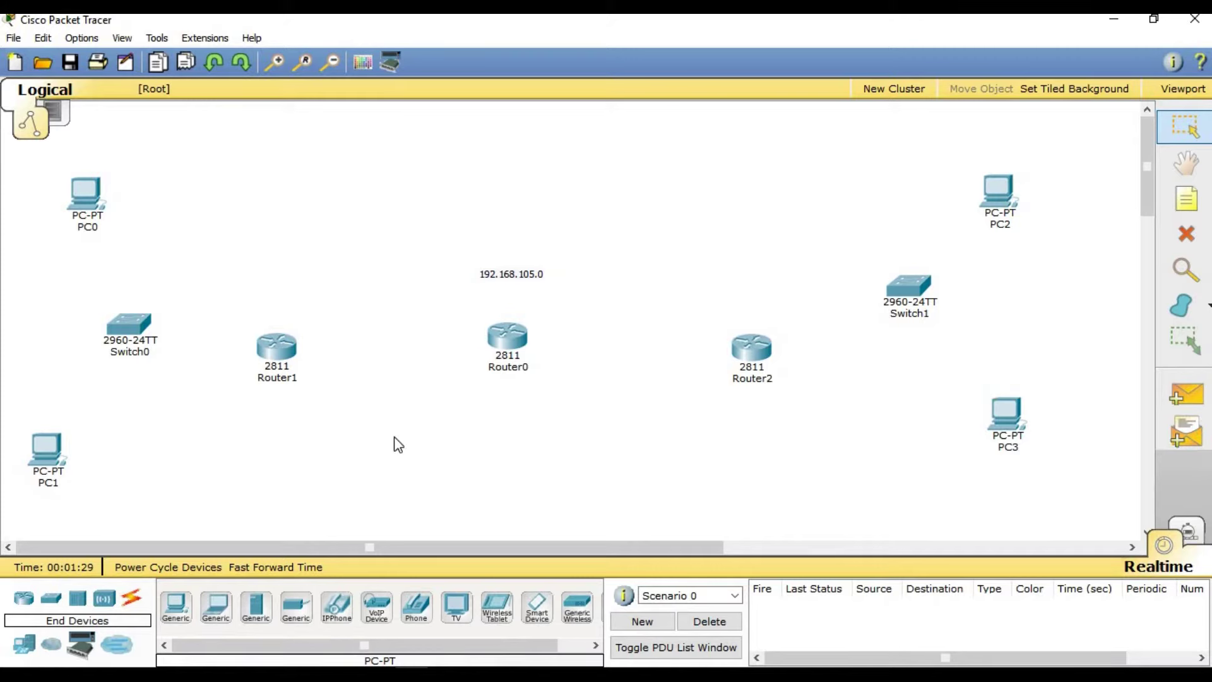
Try to connect Router0 to Router1 with an automatically chosen cable, and undo the connection
{"action": "left_click", "coordinate": [132, 597]}
{"action": "left_click", "coordinate": [176, 608]}
{"action": "left_click", "coordinate": [499, 326]}
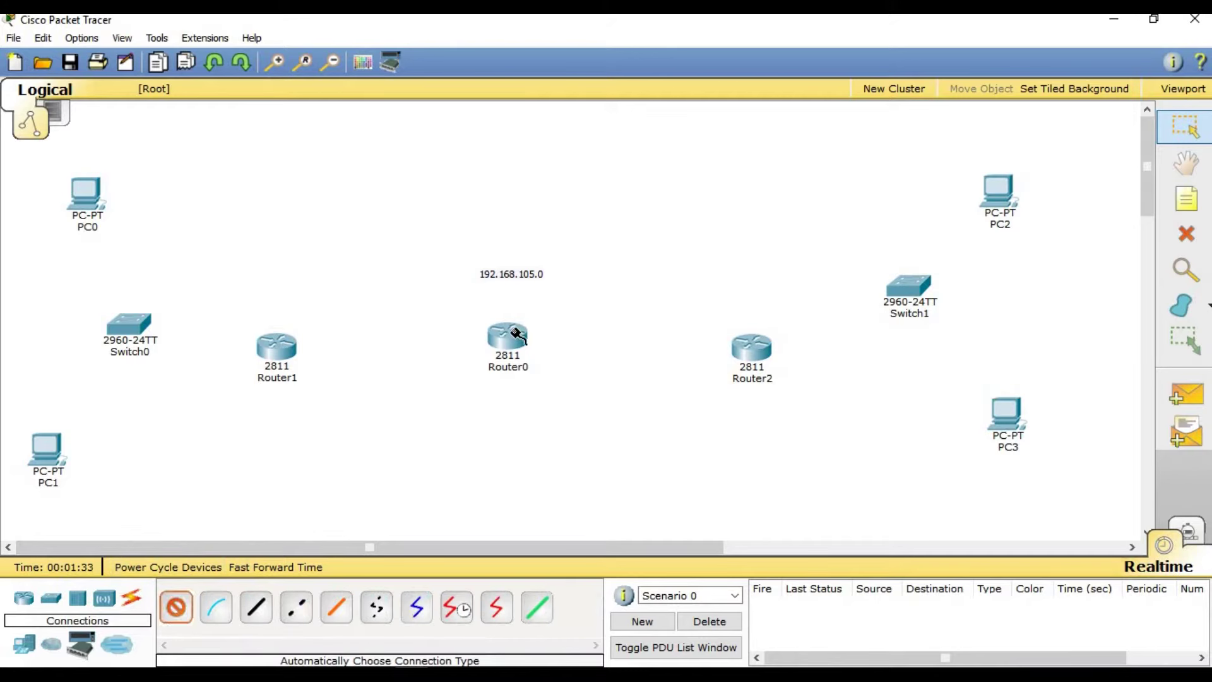
{"action": "left_click", "coordinate": [273, 347]}
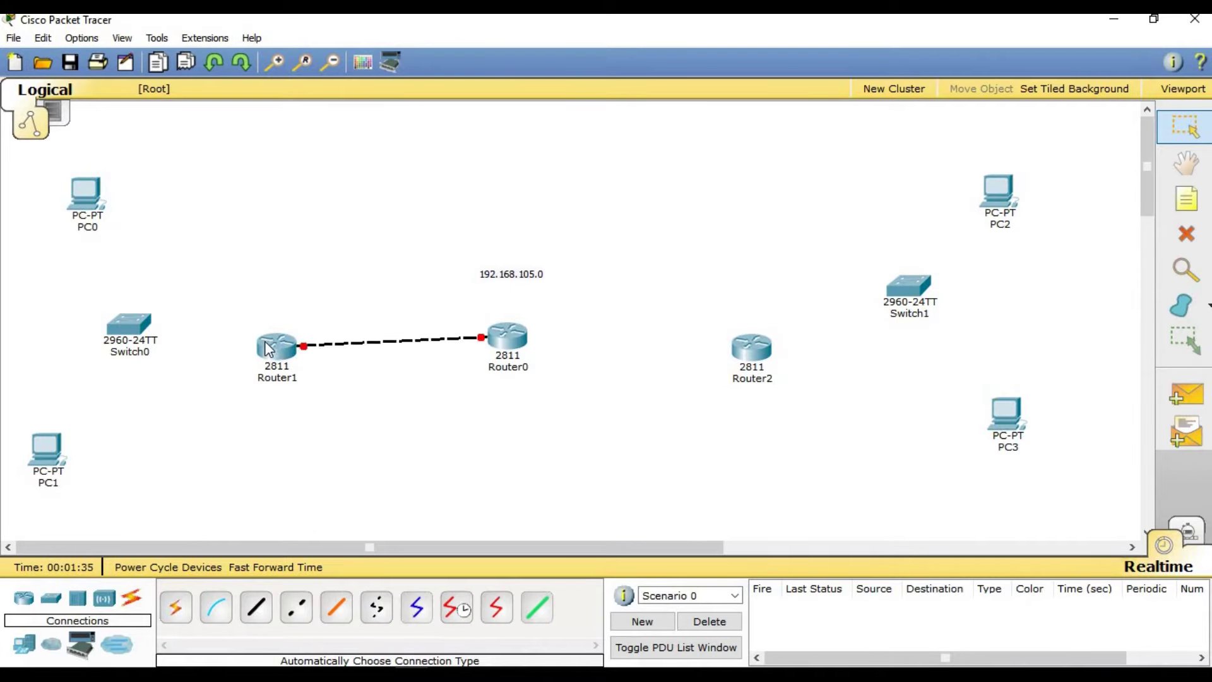
{"action": "key", "text": "ctrl+z"}
Connect Router1, PC1 and PC0 to Switch0 with automatically chosen cables
{"action": "left_click", "coordinate": [185, 607]}
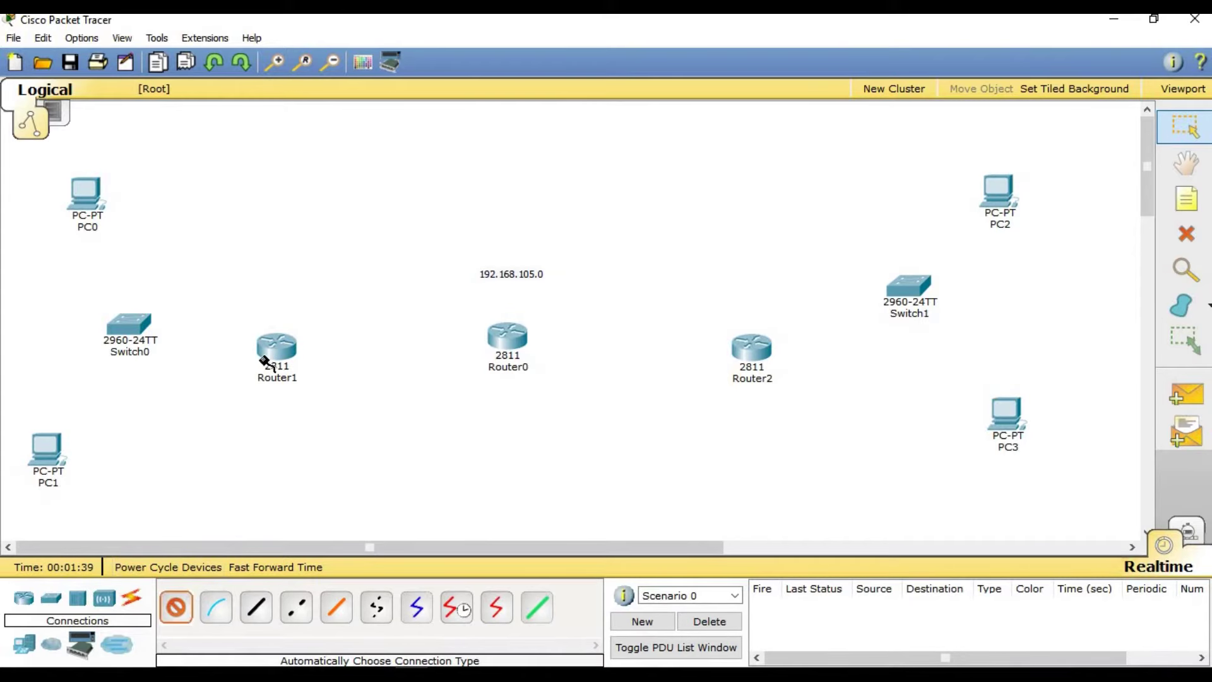
{"action": "left_click", "coordinate": [271, 347]}
{"action": "left_click", "coordinate": [161, 330]}
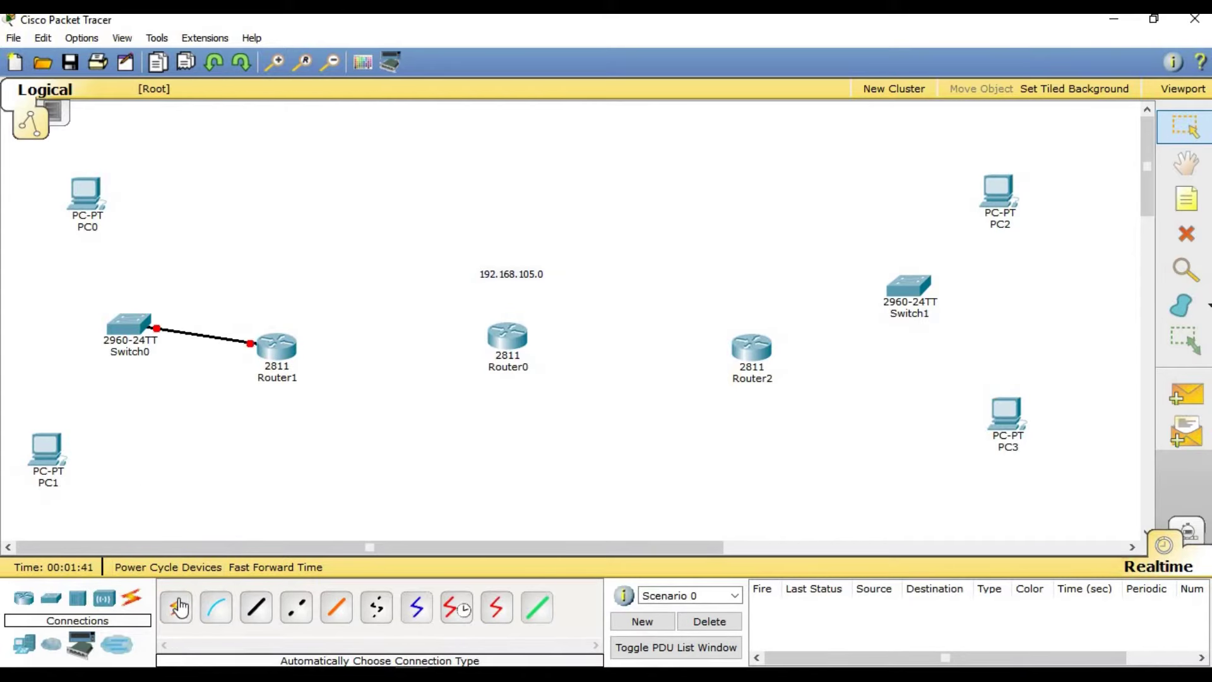
{"action": "left_click", "coordinate": [45, 450]}
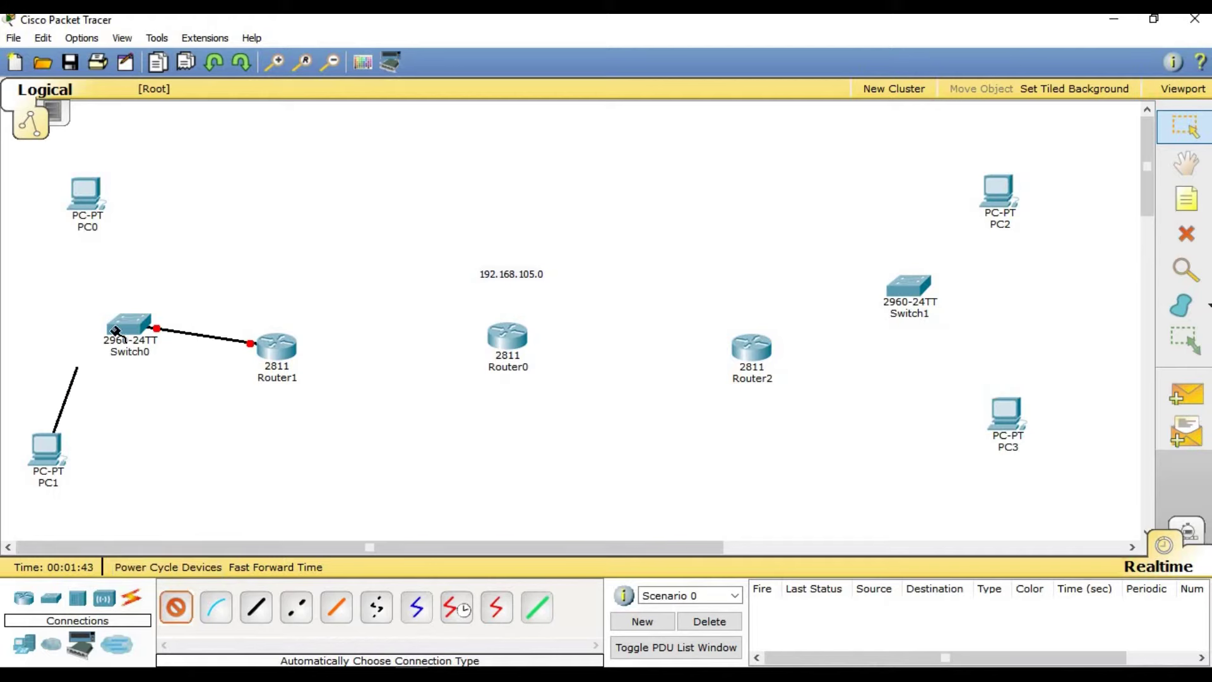
{"action": "left_click", "coordinate": [123, 331]}
{"action": "left_click", "coordinate": [192, 610]}
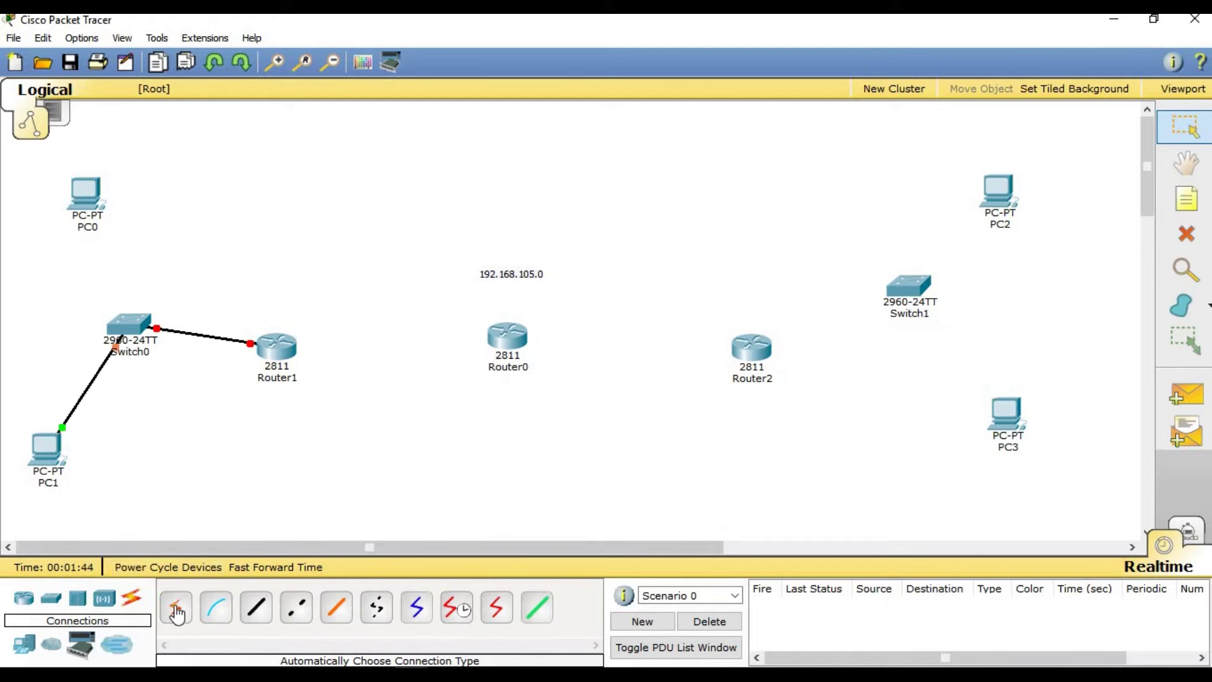
{"action": "left_click", "coordinate": [93, 212]}
{"action": "left_click", "coordinate": [132, 325]}
Connect PC2, Router2 and PC3 to Switch1 with automatically chosen cables
{"action": "left_click", "coordinate": [176, 607]}
{"action": "left_click", "coordinate": [997, 201]}
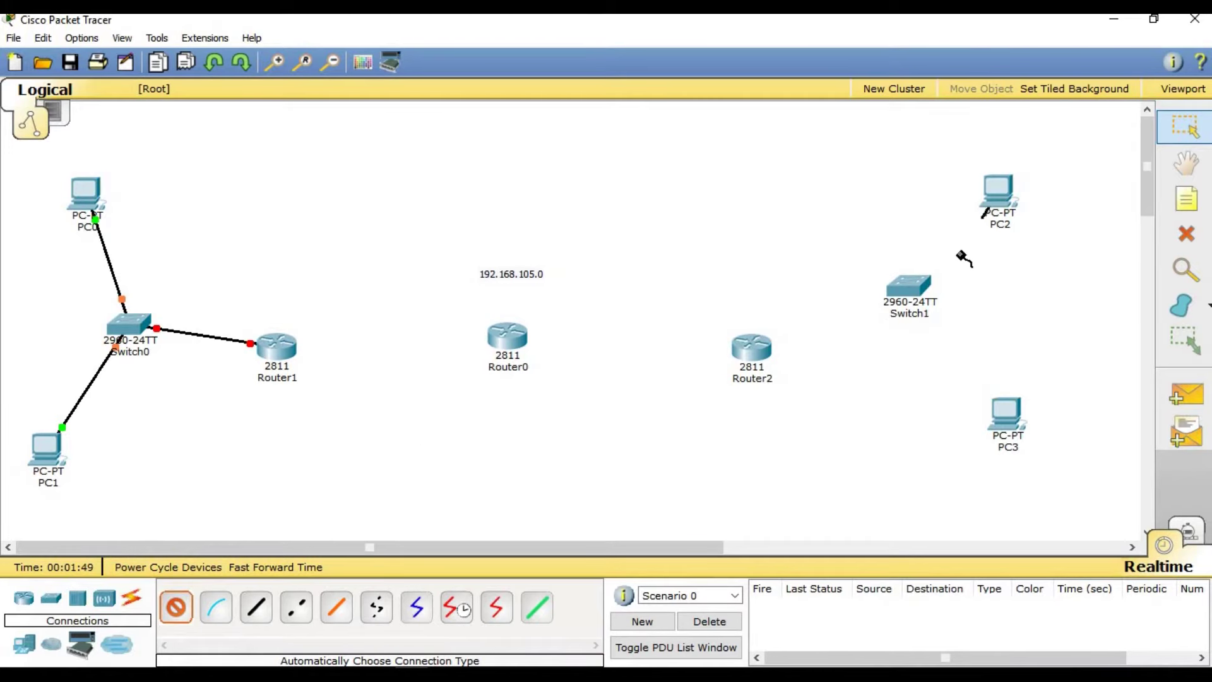
{"action": "left_click", "coordinate": [910, 285]}
{"action": "left_click", "coordinate": [176, 607]}
{"action": "left_click", "coordinate": [903, 287]}
{"action": "left_click", "coordinate": [751, 347]}
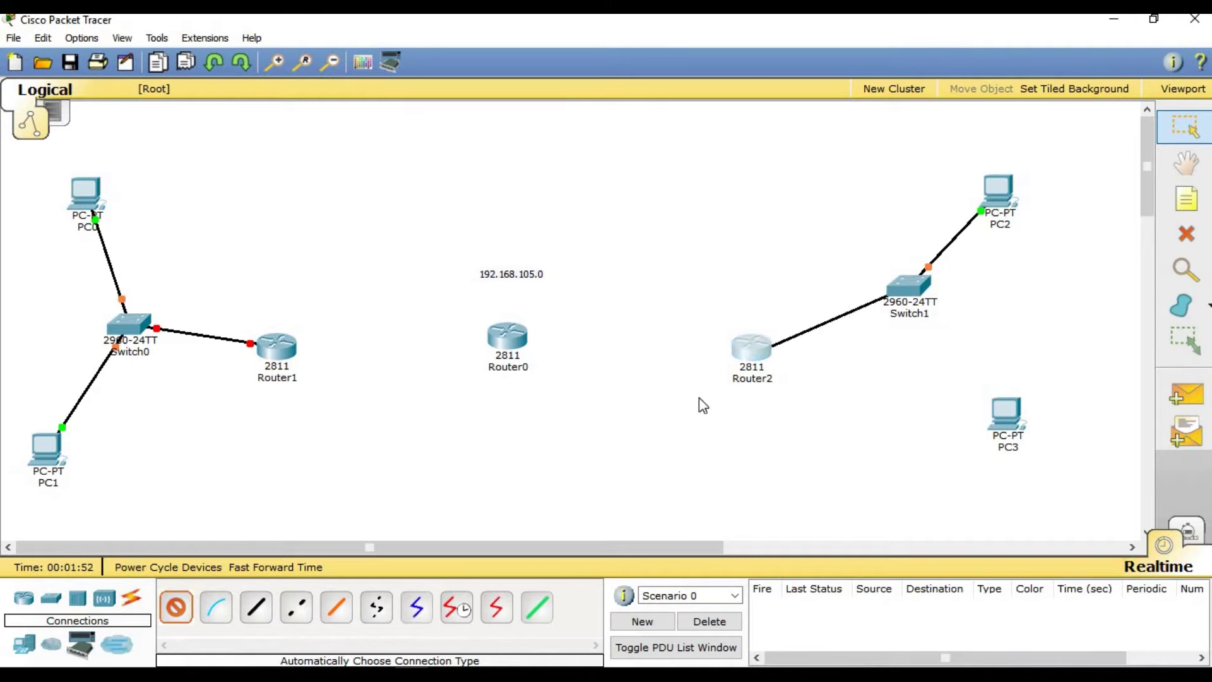
{"action": "left_click", "coordinate": [178, 608]}
{"action": "left_click", "coordinate": [909, 285]}
{"action": "left_click", "coordinate": [1007, 414]}
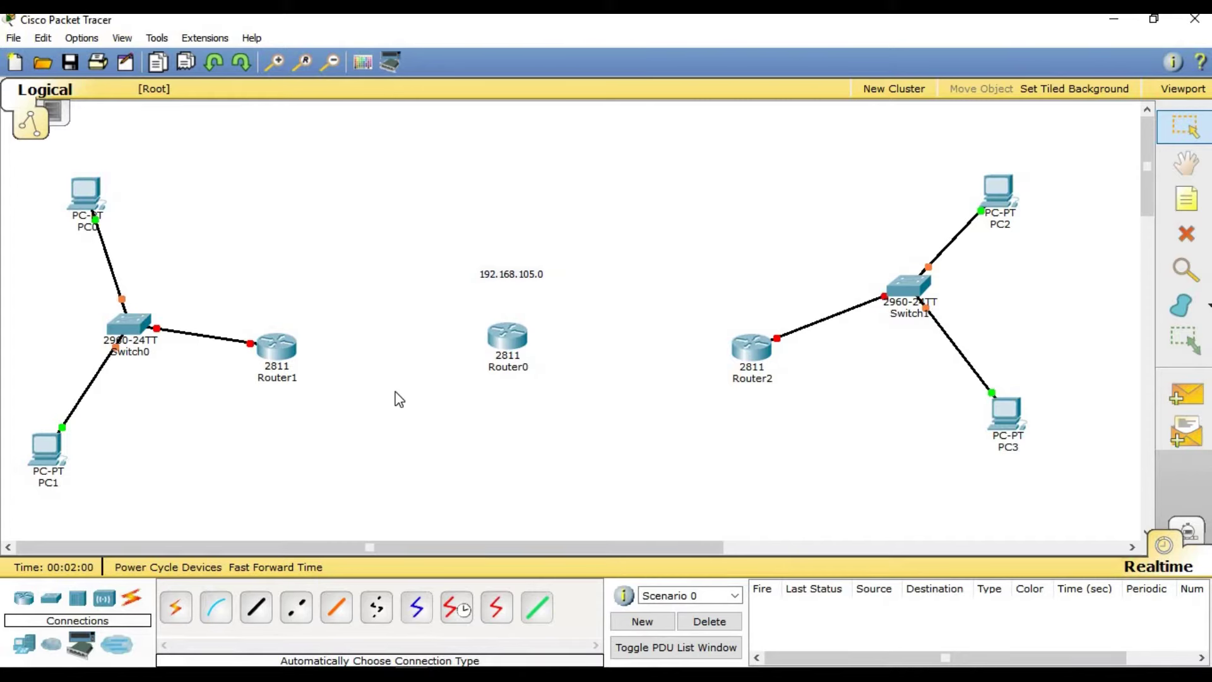
Power off Router0 and install two WIC-2T modules in its two upper interface card slots
{"action": "left_click", "coordinate": [500, 343]}
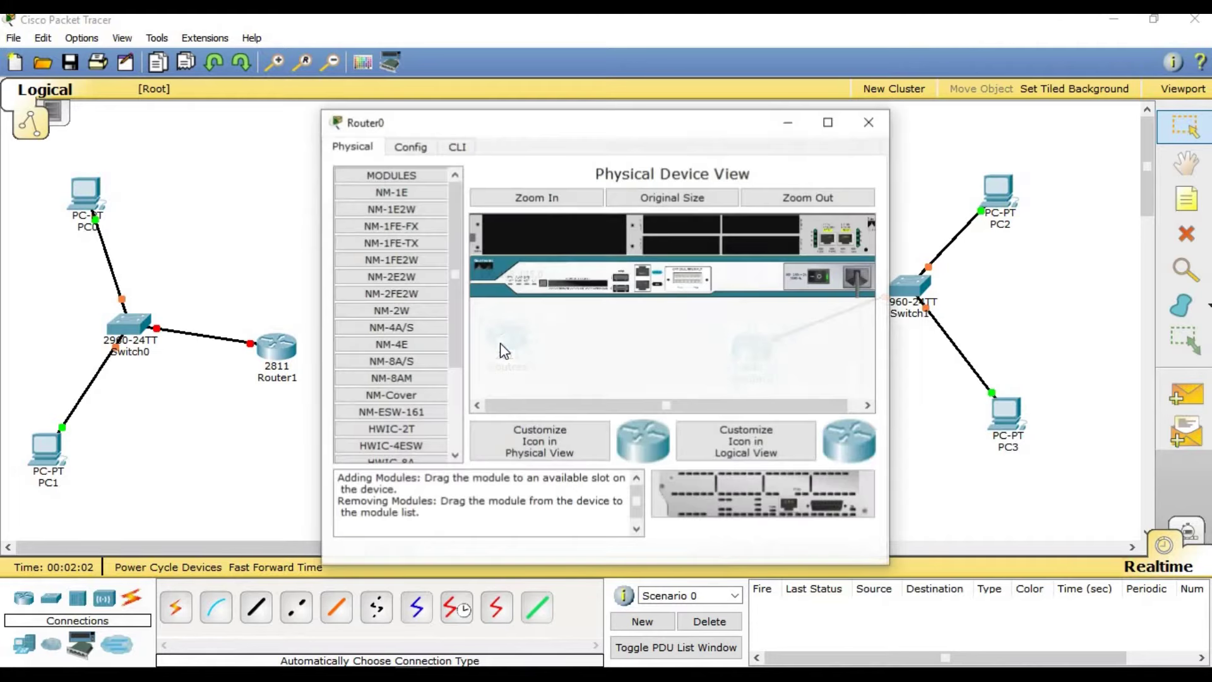
{"action": "left_click", "coordinate": [456, 148]}
{"action": "left_click", "coordinate": [410, 146]}
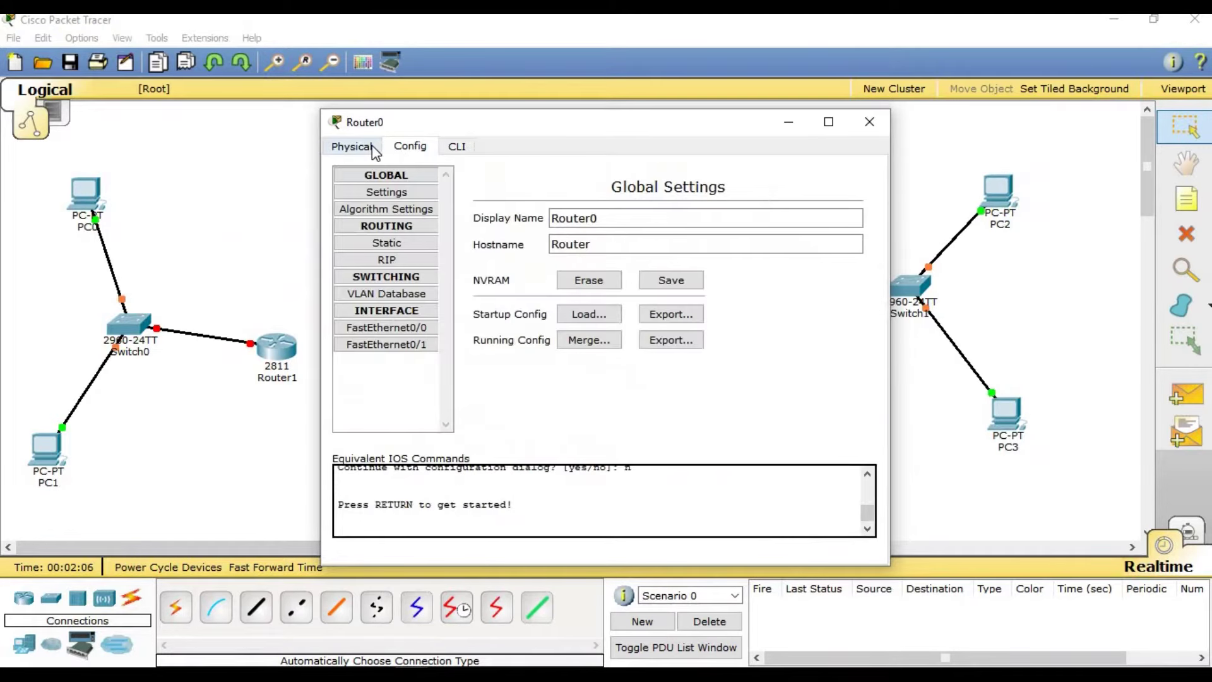
{"action": "left_click", "coordinate": [364, 151]}
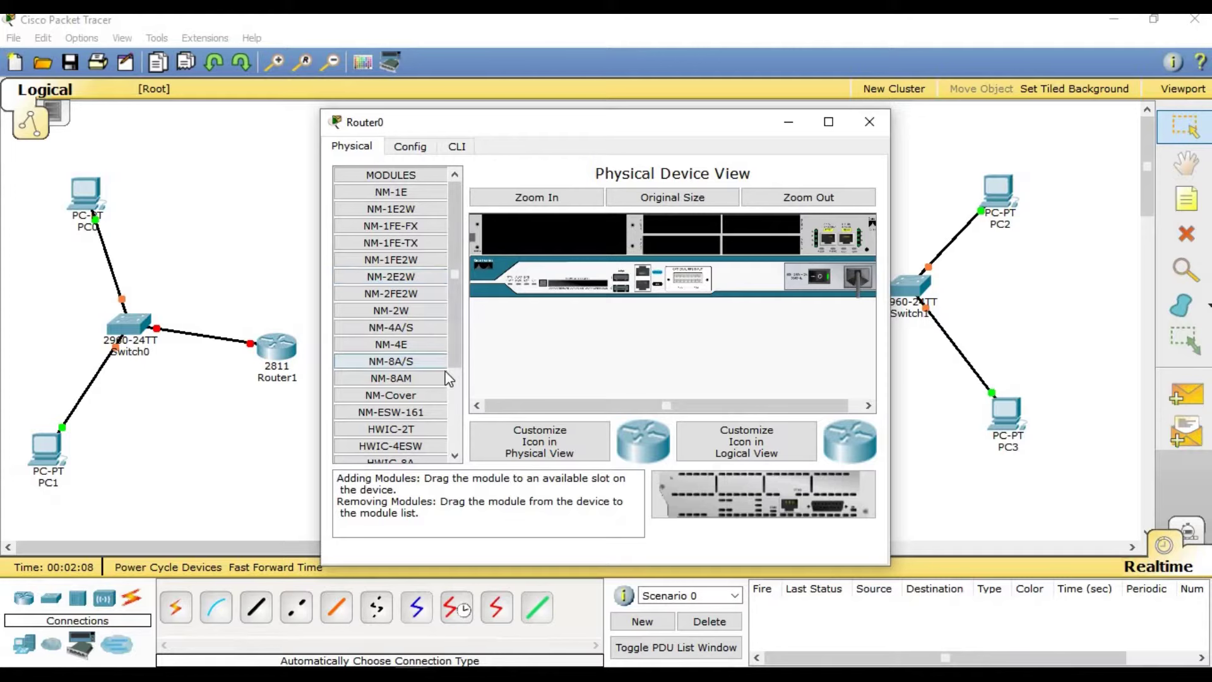
{"action": "scroll", "coordinate": [442, 373], "scroll_direction": "down", "scroll_amount": 2}
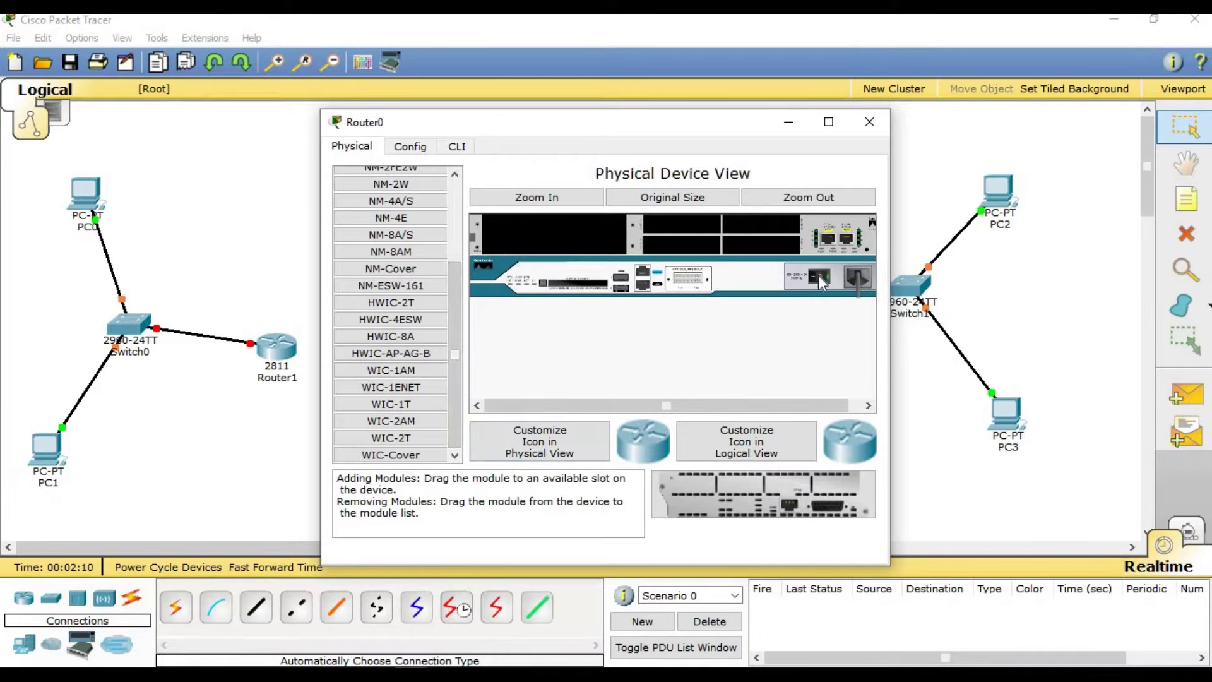
{"action": "left_click_drag", "start_coordinate": [404, 438], "coordinate": [654, 228]}
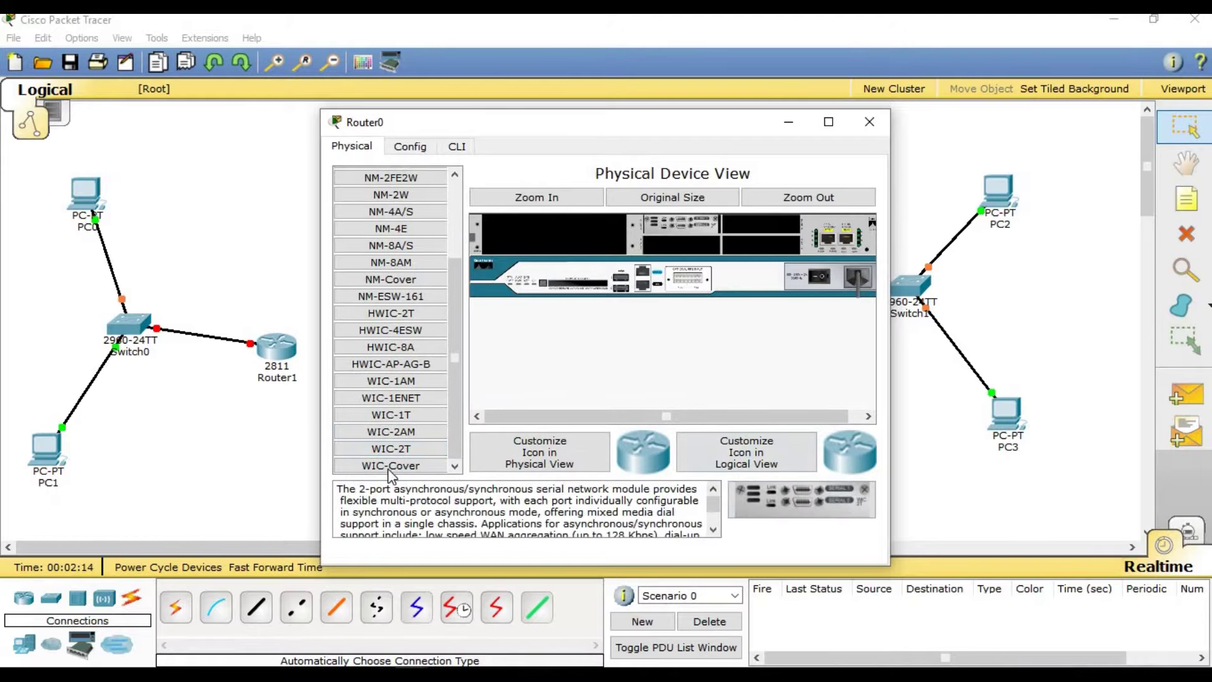
{"action": "left_click_drag", "start_coordinate": [390, 449], "coordinate": [769, 234]}
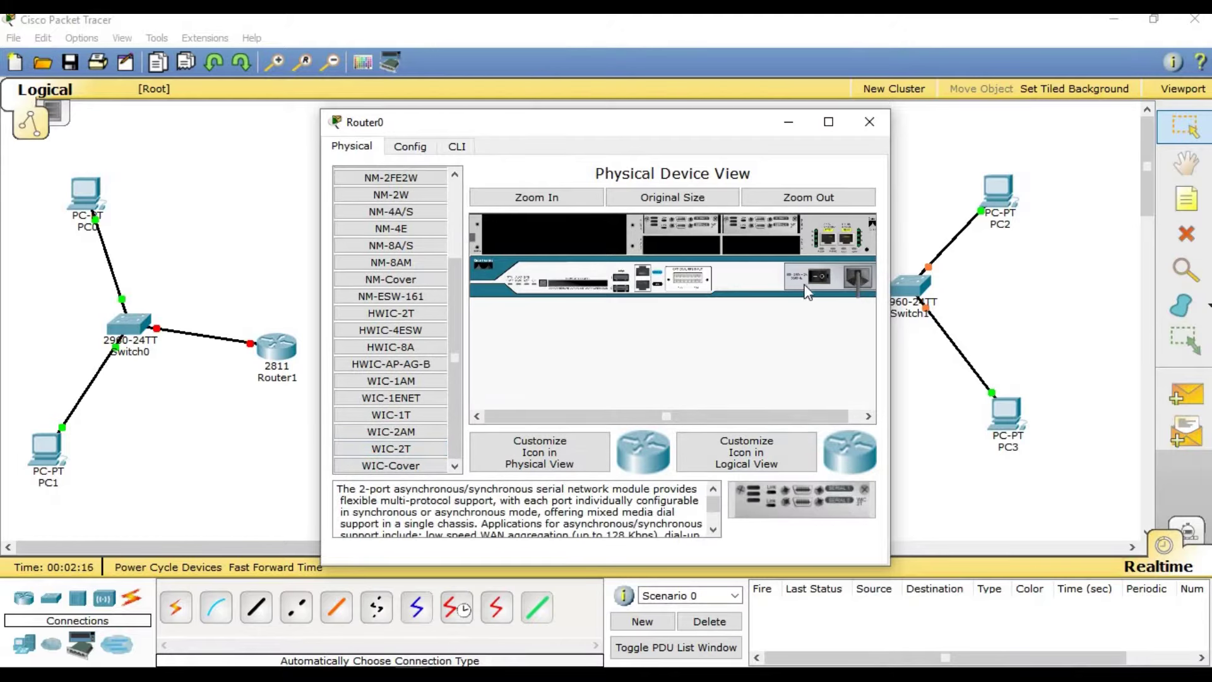
{"action": "left_click", "coordinate": [869, 126]}
Power off Router1, install a WIC-2T module in its upper-left interface card slot, and power it back on
{"action": "left_click", "coordinate": [268, 352]}
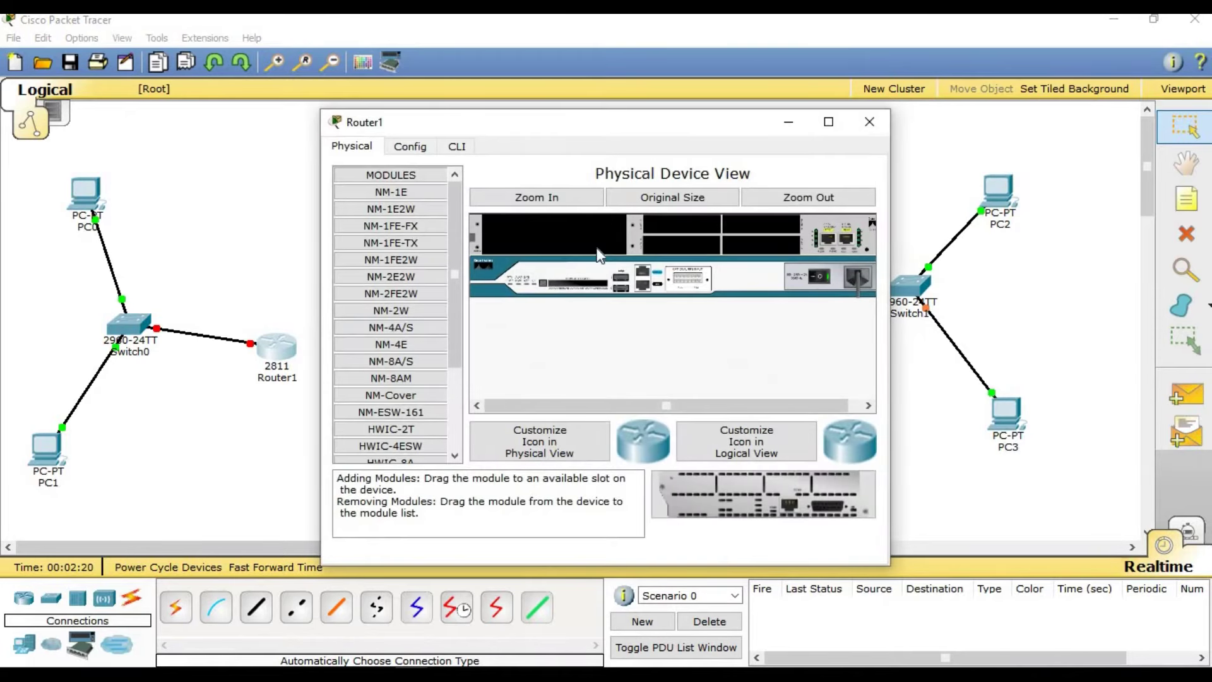
{"action": "left_click", "coordinate": [824, 283]}
{"action": "scroll", "coordinate": [454, 359], "scroll_direction": "down", "scroll_amount": 8}
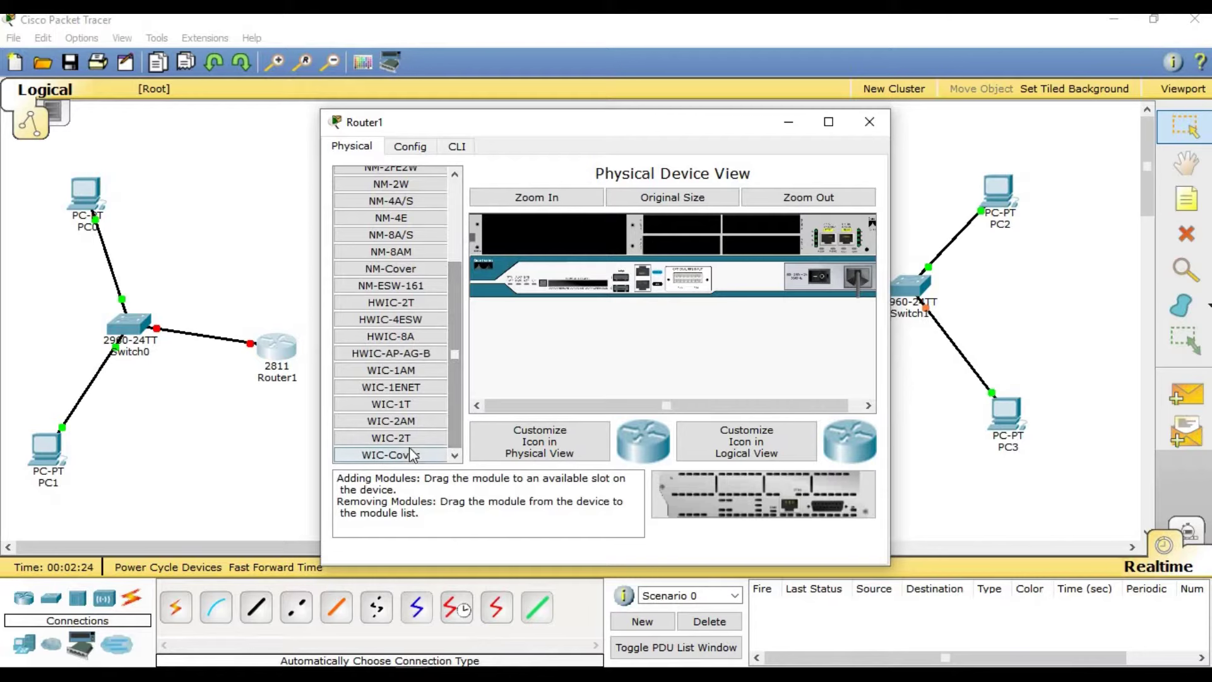
{"action": "left_click_drag", "start_coordinate": [391, 437], "coordinate": [676, 226]}
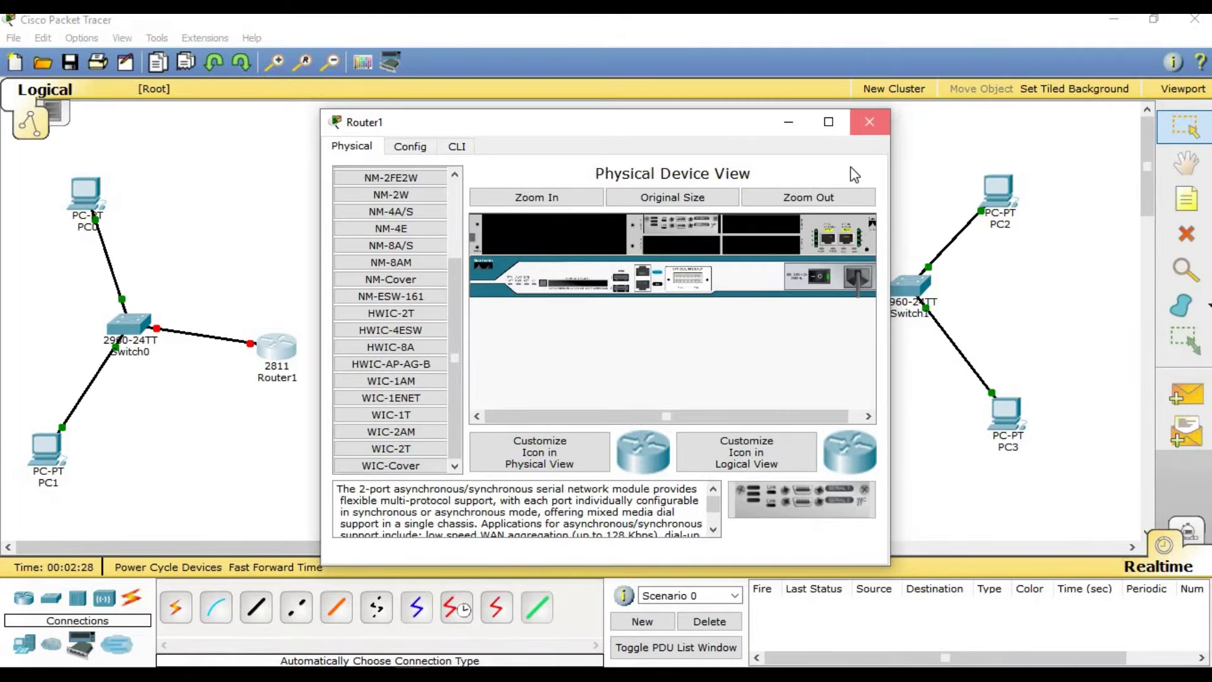
{"action": "left_click", "coordinate": [869, 121]}
Power off Router2, install a WIC-2T module in its upper-left interface card slot, and power it back on
{"action": "left_click", "coordinate": [758, 347]}
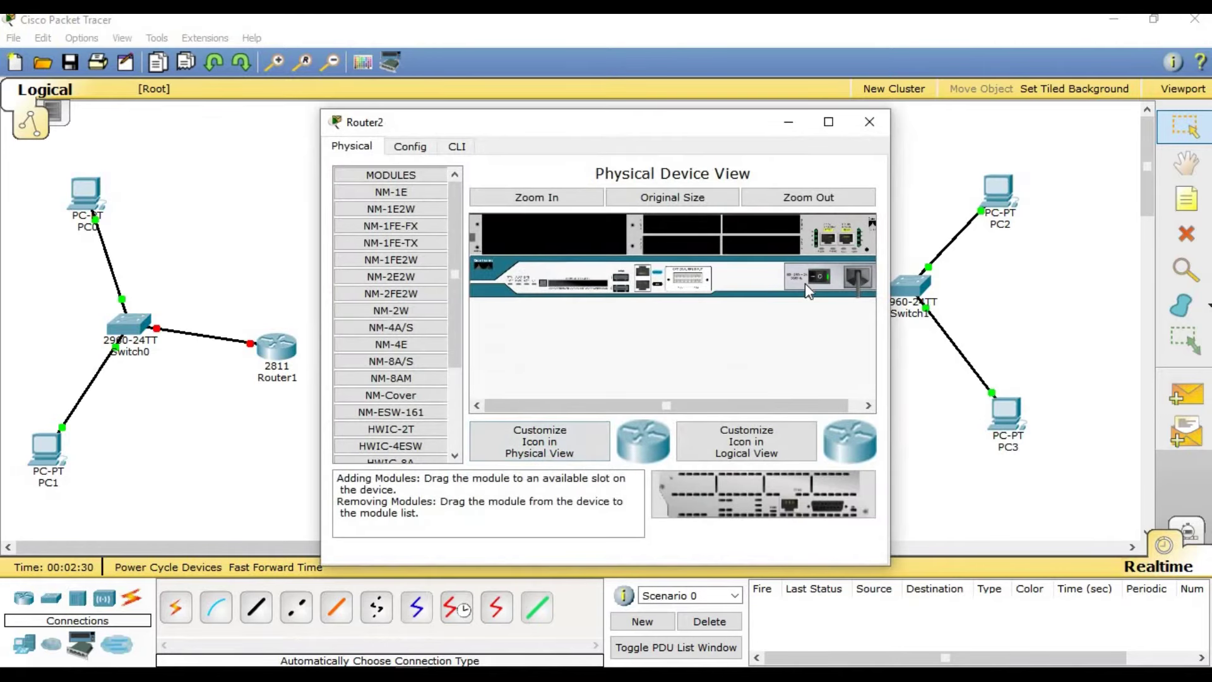
{"action": "scroll", "coordinate": [441, 425], "scroll_direction": "down", "scroll_amount": 3}
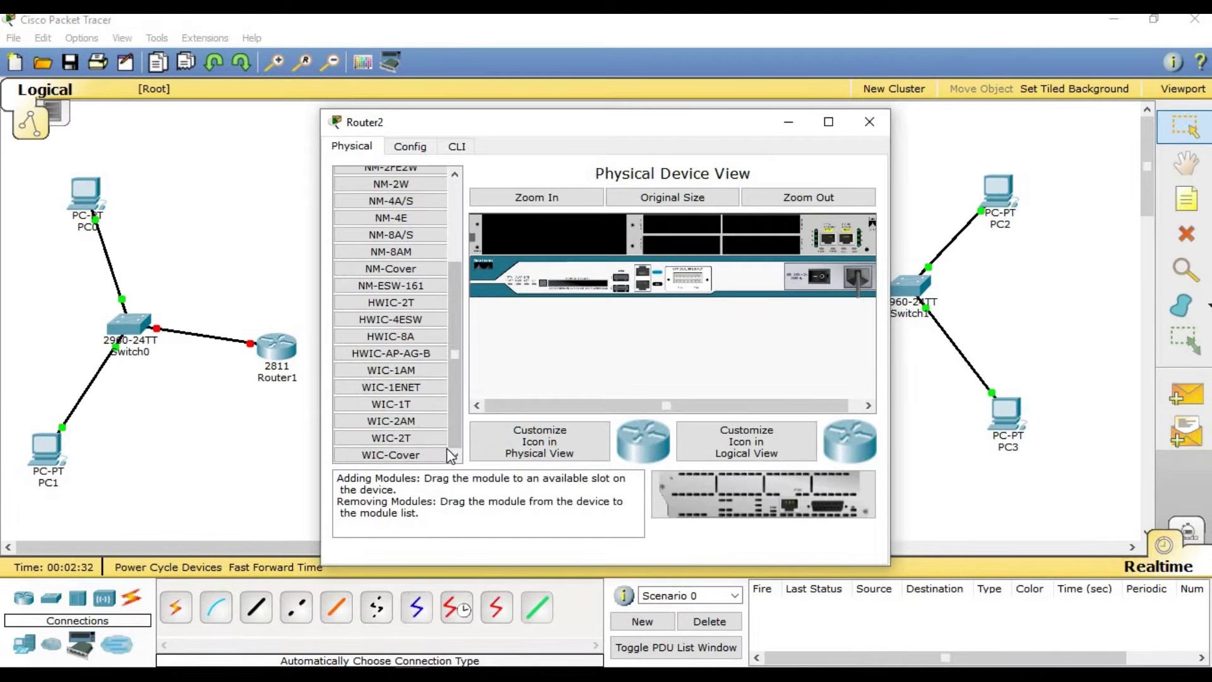
{"action": "left_click_drag", "start_coordinate": [435, 438], "coordinate": [657, 231]}
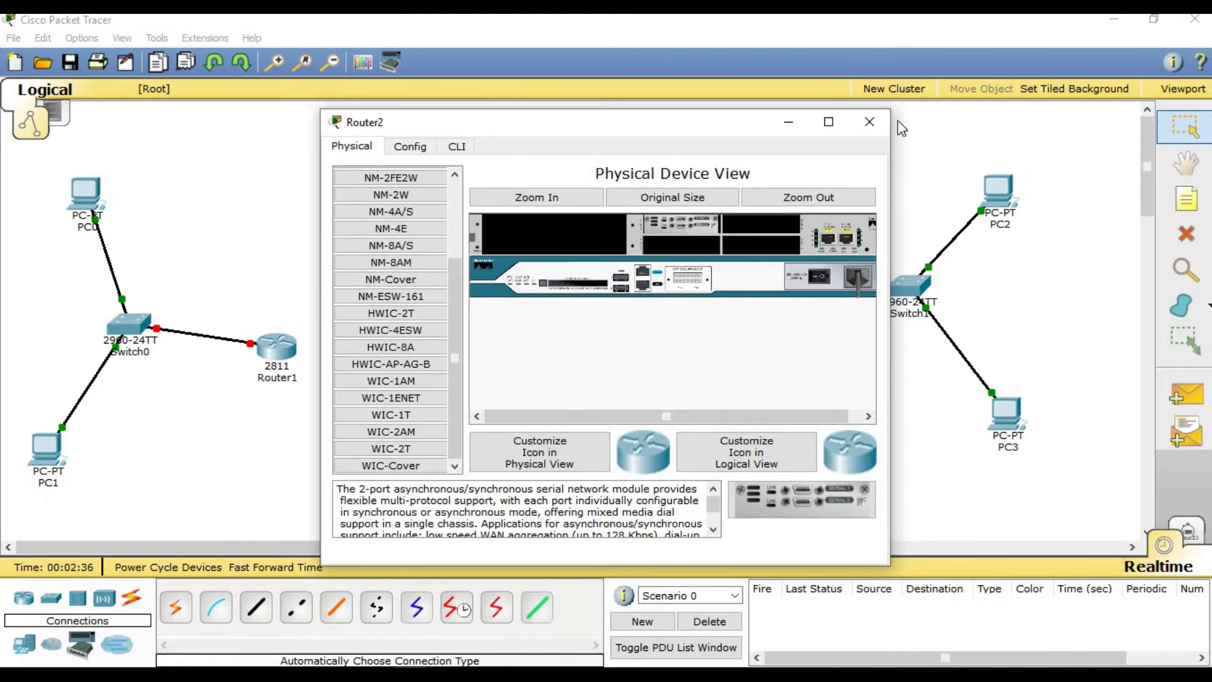
{"action": "left_click", "coordinate": [820, 277]}
{"action": "left_click", "coordinate": [870, 124]}
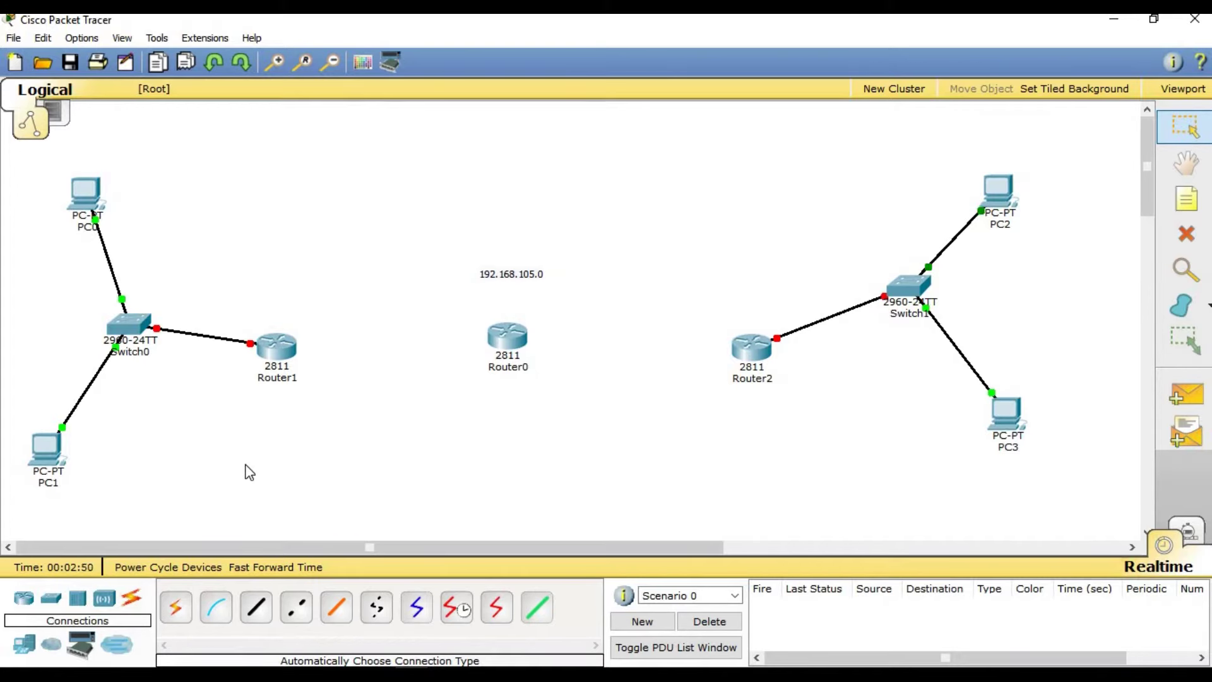
{"action": "left_click", "coordinate": [463, 607]}
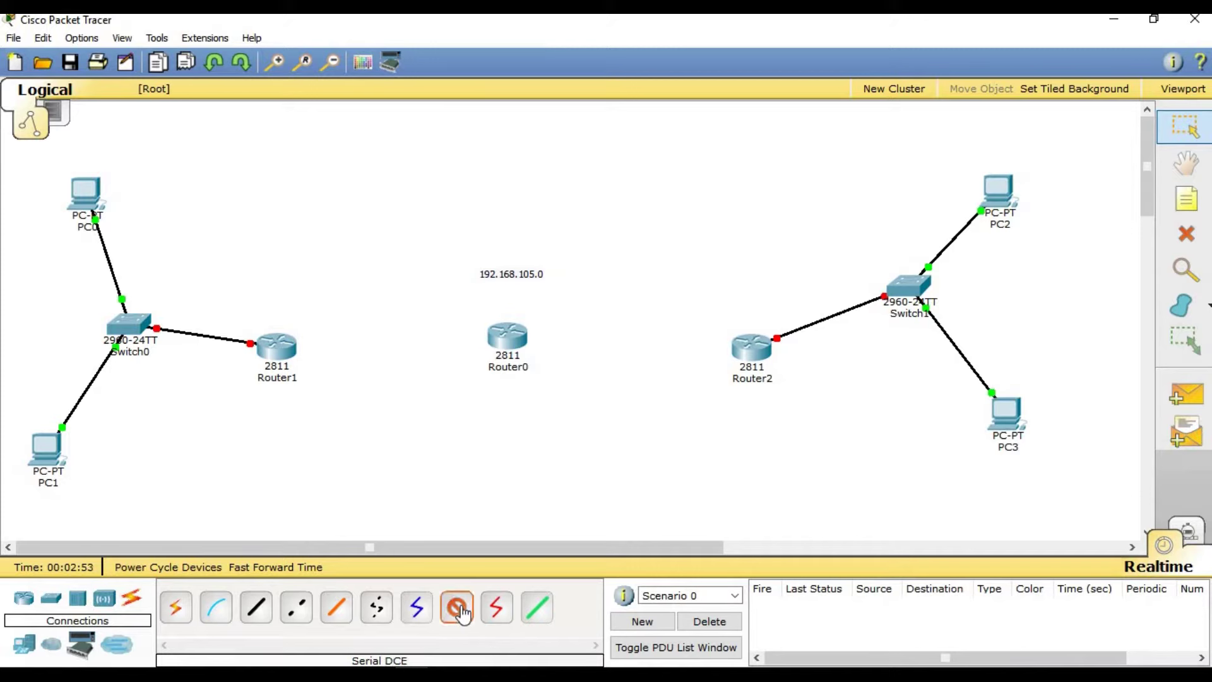
{"action": "key", "text": "Escape"}
{"action": "left_click", "coordinate": [745, 349]}
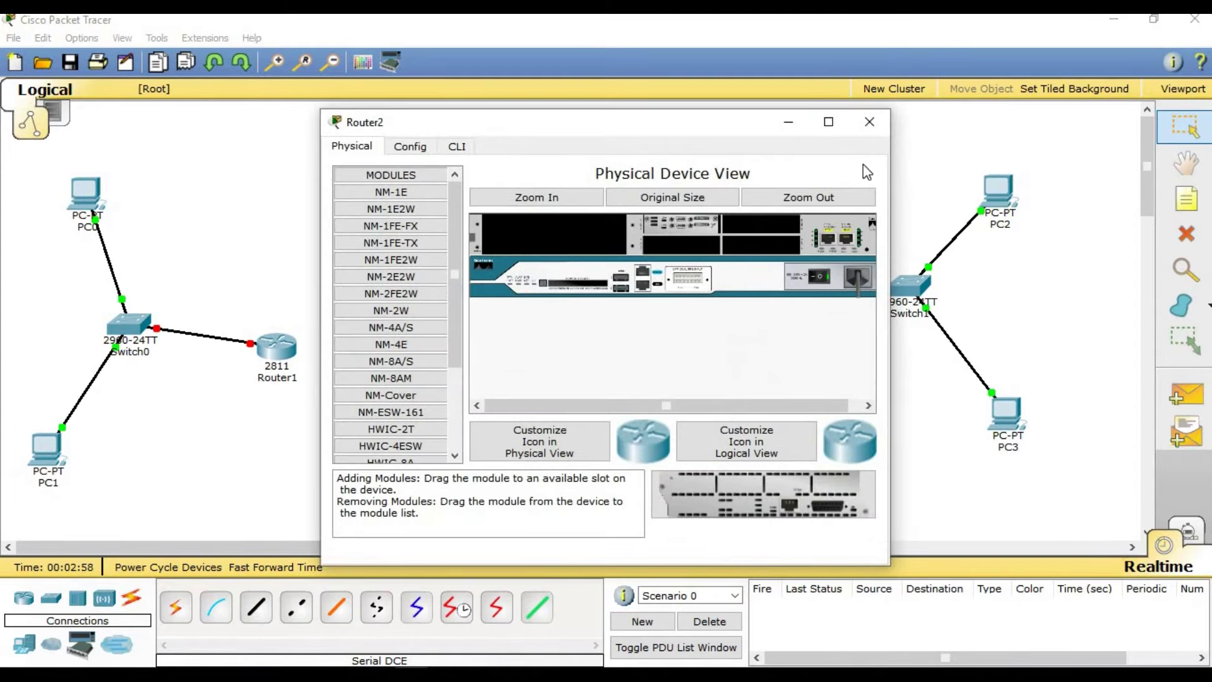
{"action": "left_click", "coordinate": [864, 125]}
Connect Router1's Serial0/3/0 port to Router0's Serial0/3/0 port with a Serial DCE cable
{"action": "left_click", "coordinate": [457, 608]}
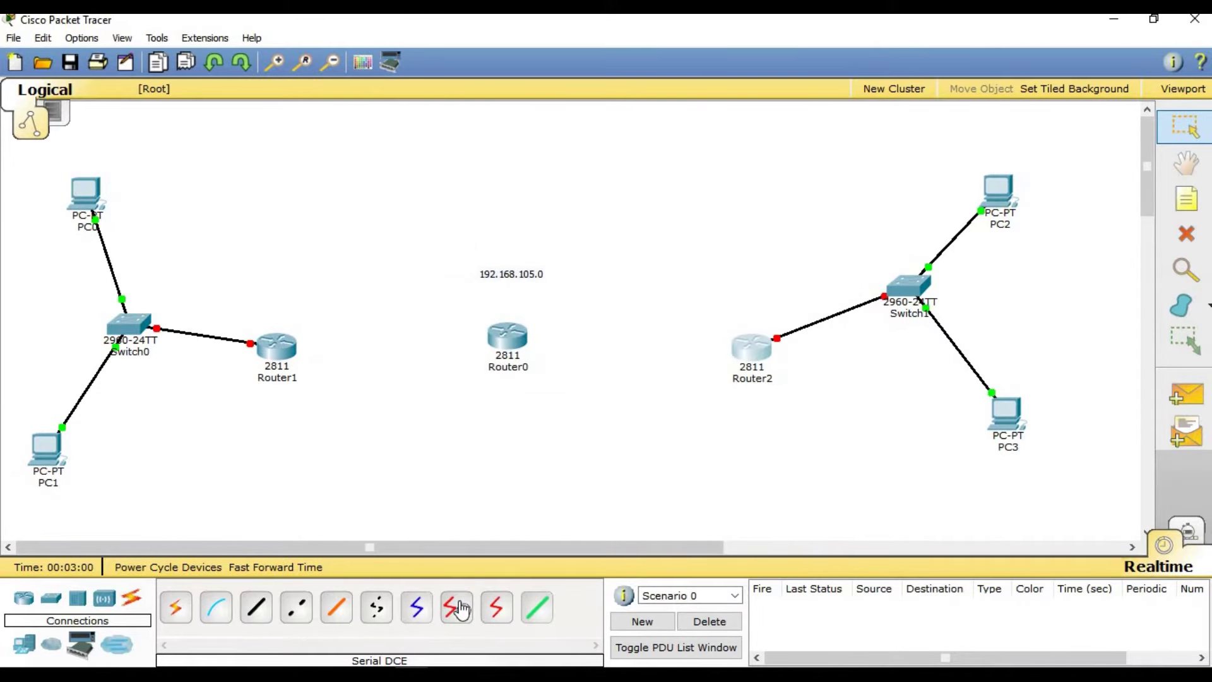
{"action": "left_click", "coordinate": [281, 351]}
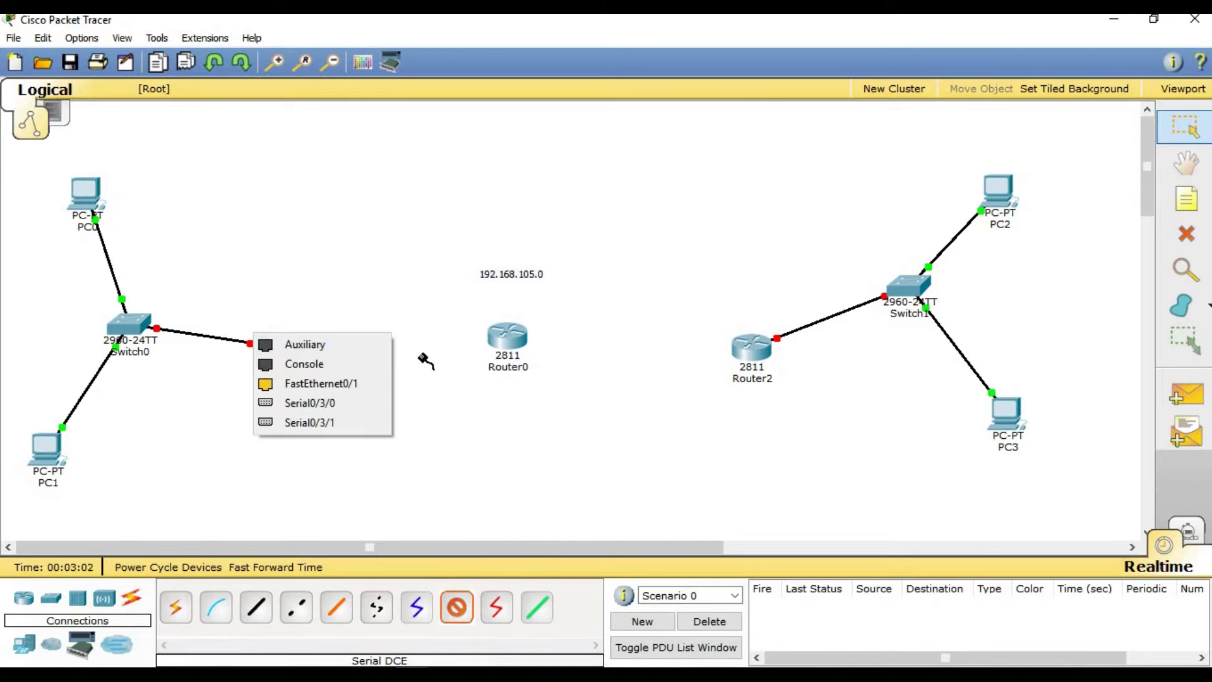
{"action": "left_click", "coordinate": [316, 400]}
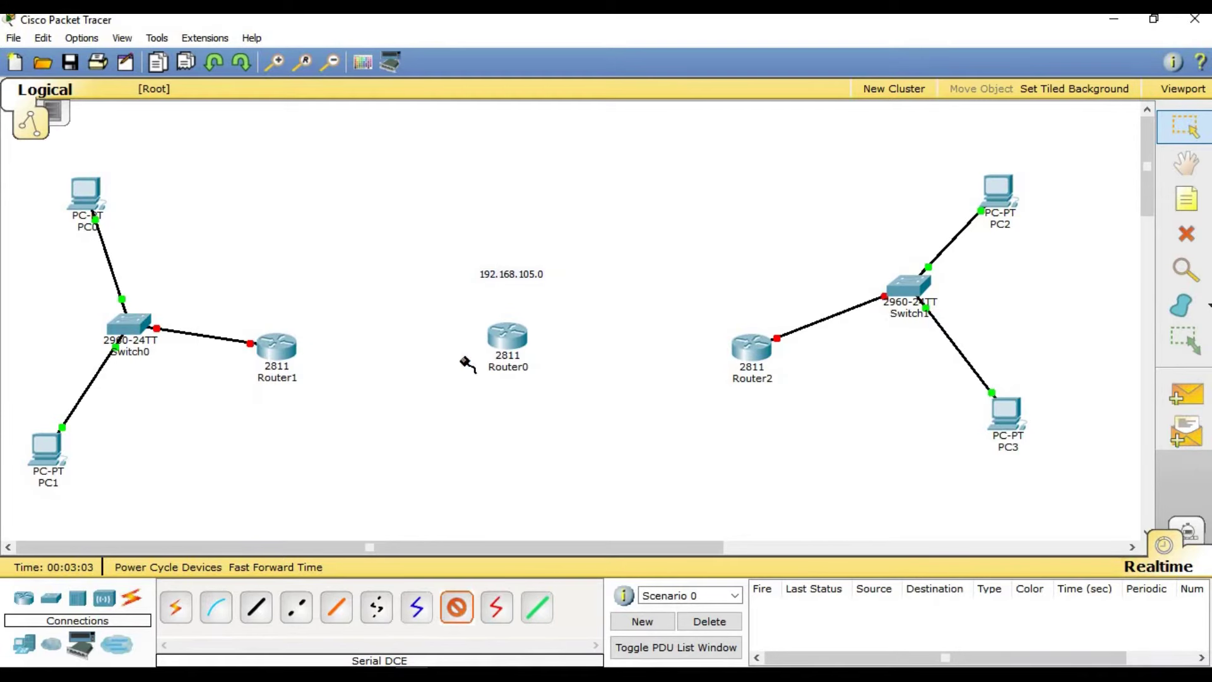
{"action": "left_click", "coordinate": [506, 341]}
{"action": "left_click", "coordinate": [530, 412]}
Connect Router0's Serial0/3/1 port to a serial port on Router2 with a Serial DCE cable
{"action": "left_click", "coordinate": [457, 607]}
{"action": "left_click", "coordinate": [507, 336]}
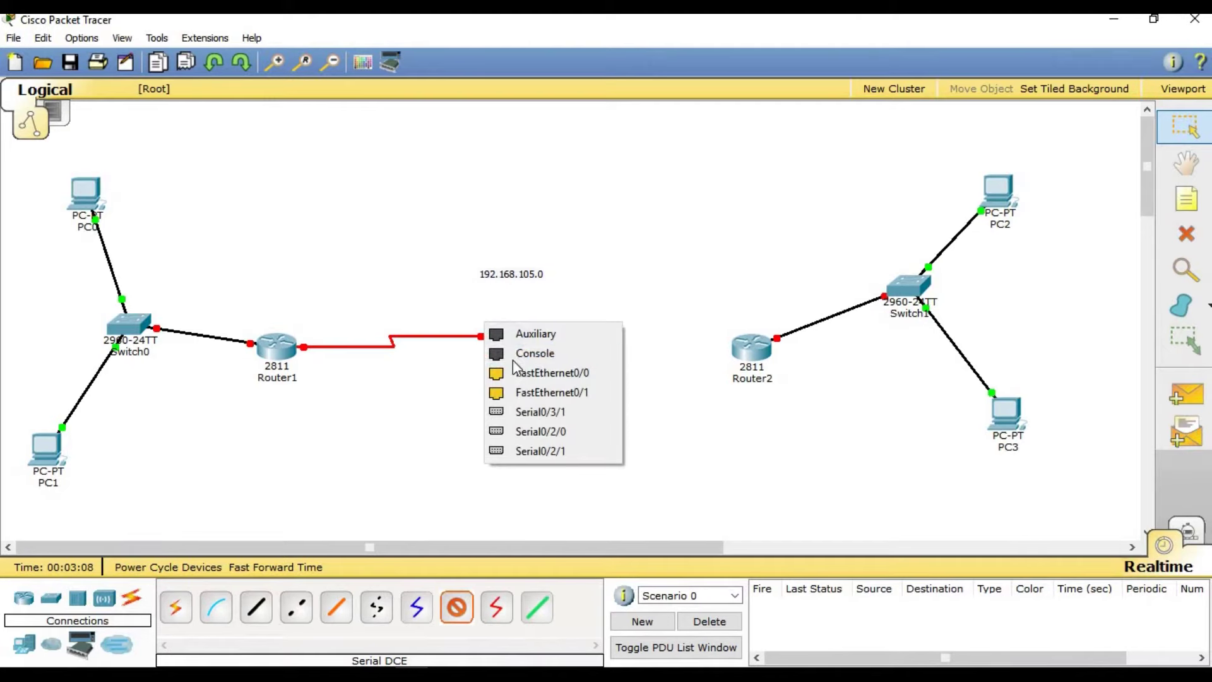
{"action": "left_click", "coordinate": [535, 412]}
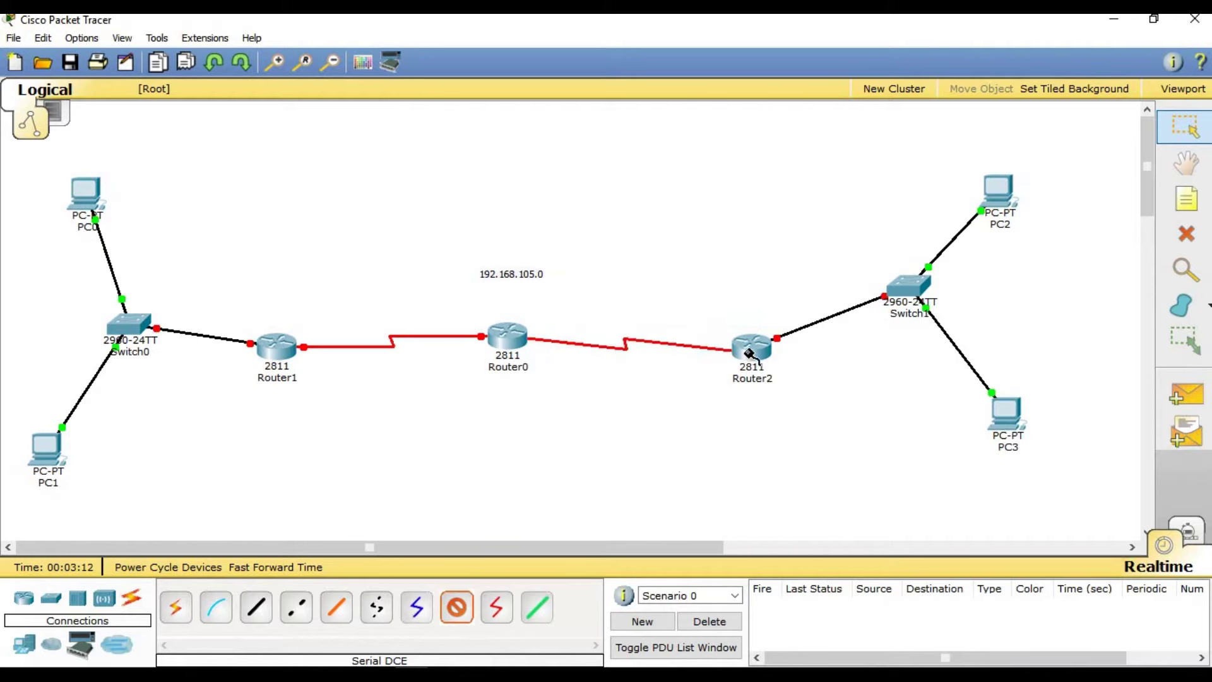
{"action": "left_click", "coordinate": [732, 342]}
{"action": "left_click", "coordinate": [776, 405]}
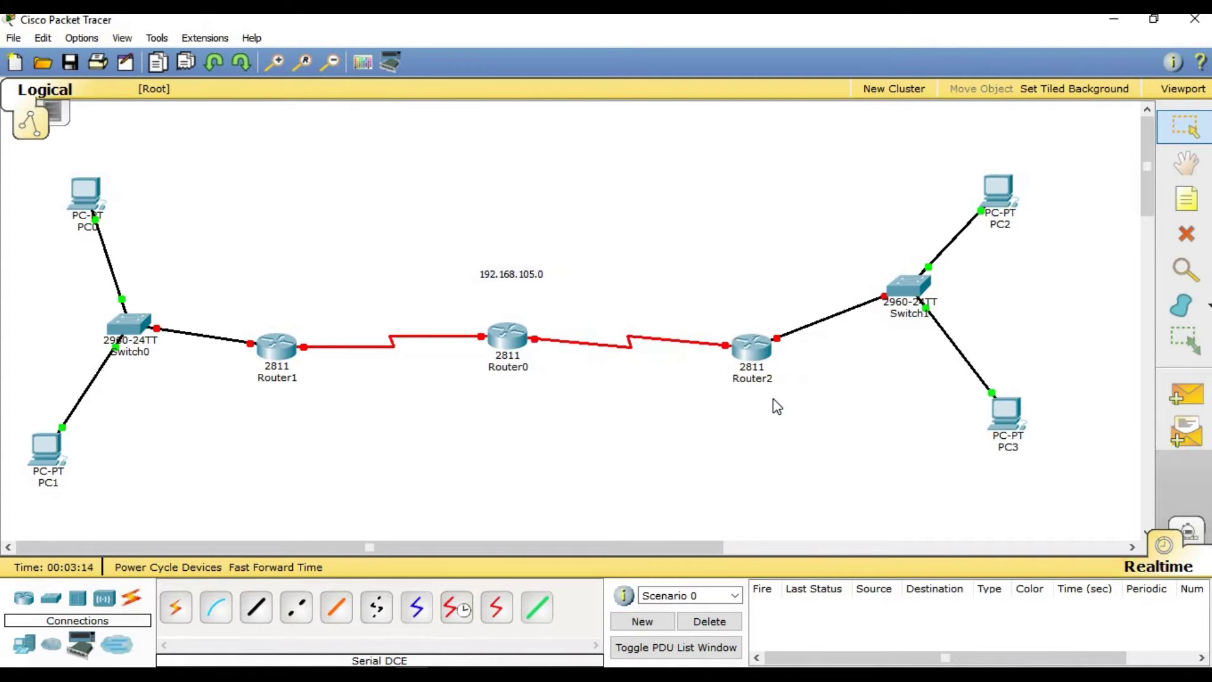
Place a note reading "LAN" beside PC0 in the Switch0 network
{"action": "left_click", "coordinate": [1186, 198]}
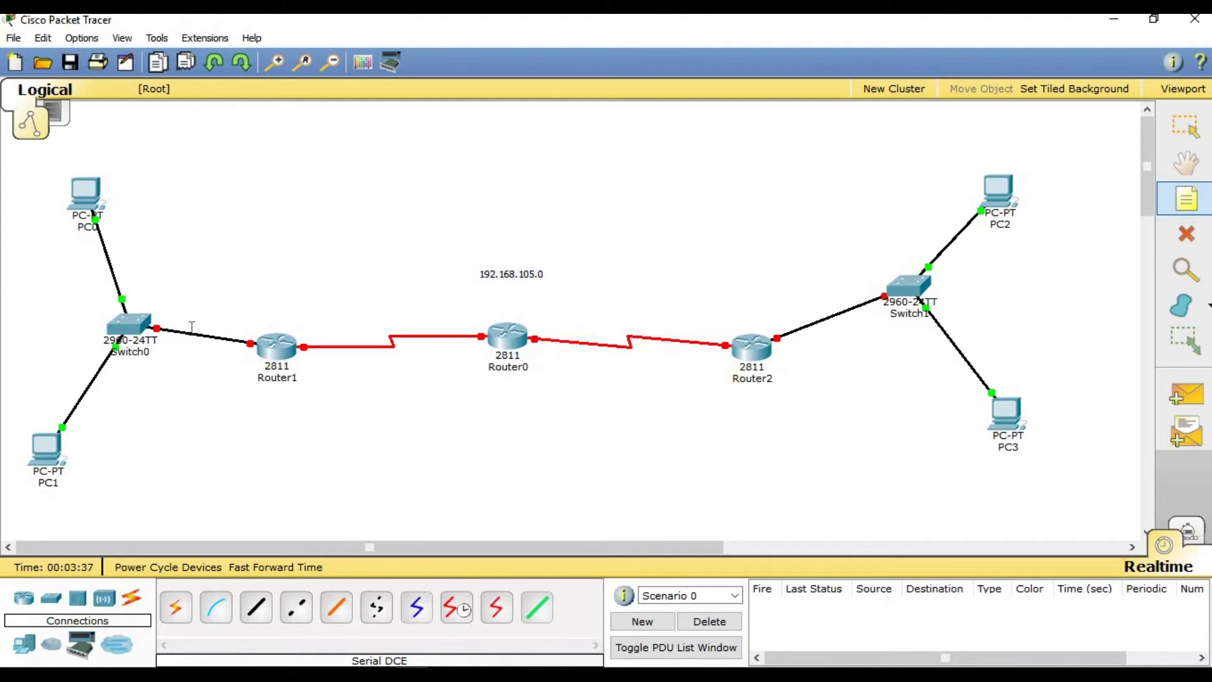
{"action": "left_click", "coordinate": [179, 186]}
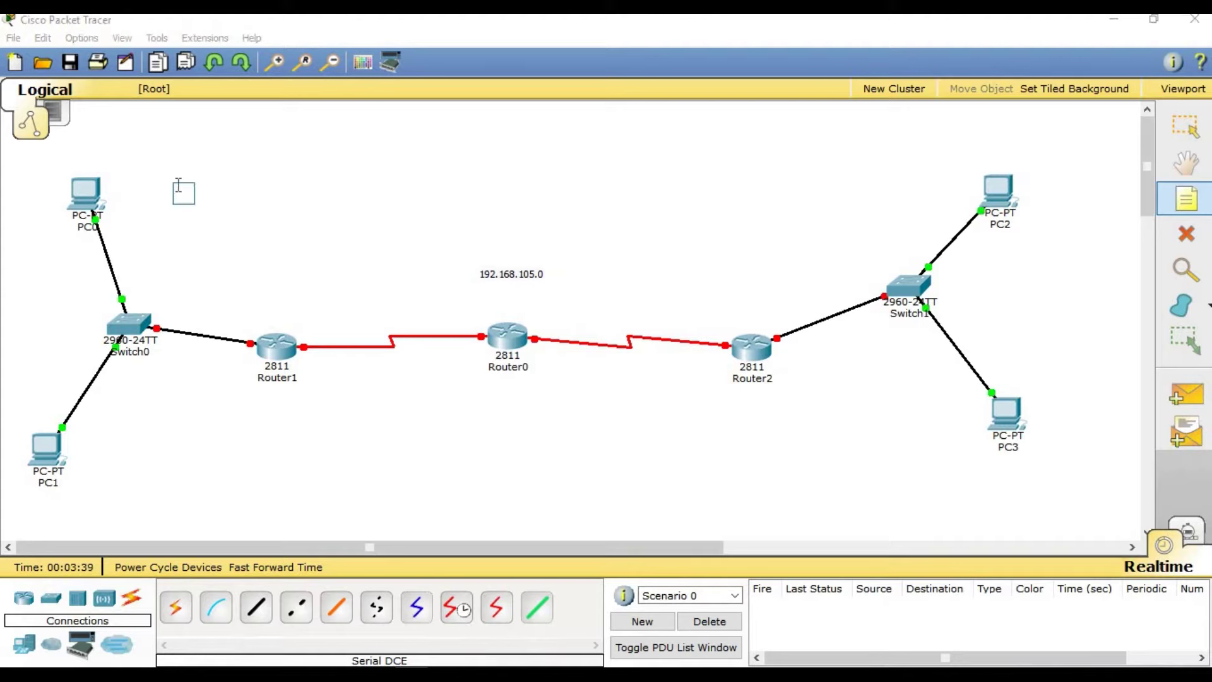
{"action": "type", "text": "LAN"}
{"action": "key", "text": "Return"}
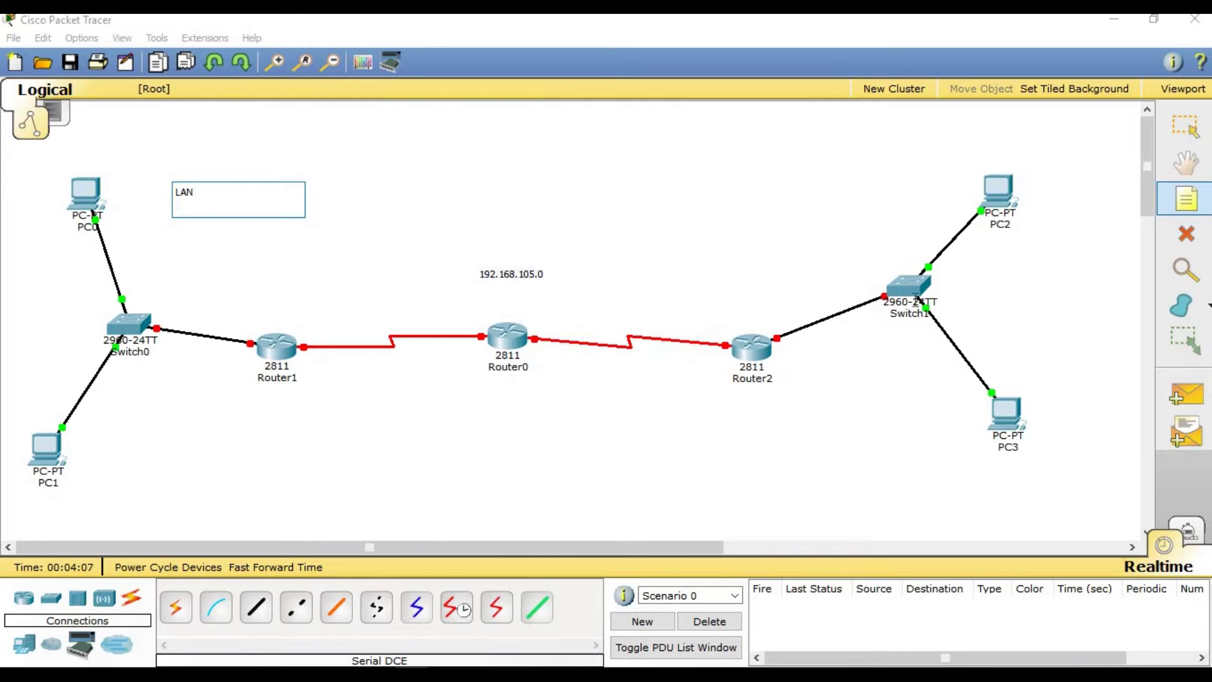
{"action": "key", "text": "Return"}
{"action": "key", "text": "Escape"}
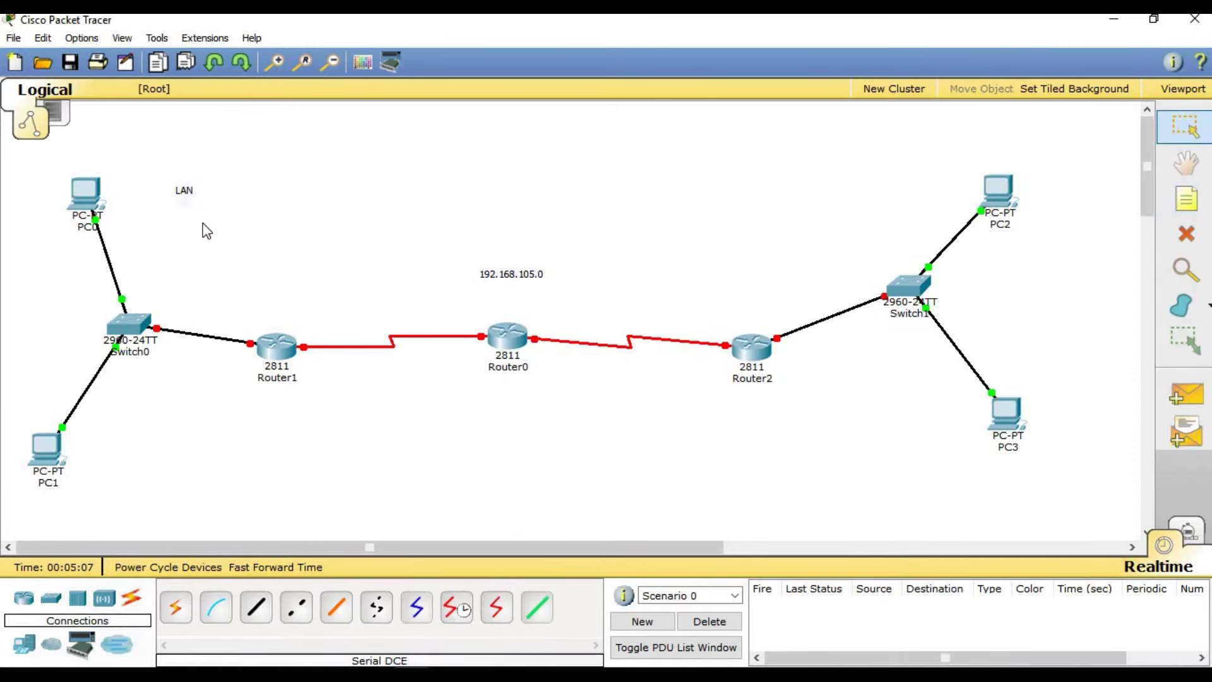
Extend the LAN note beside PC0 with the lines 192.168.105.0/26 and 255.255.255.192/26
{"action": "double_click", "coordinate": [191, 188]}
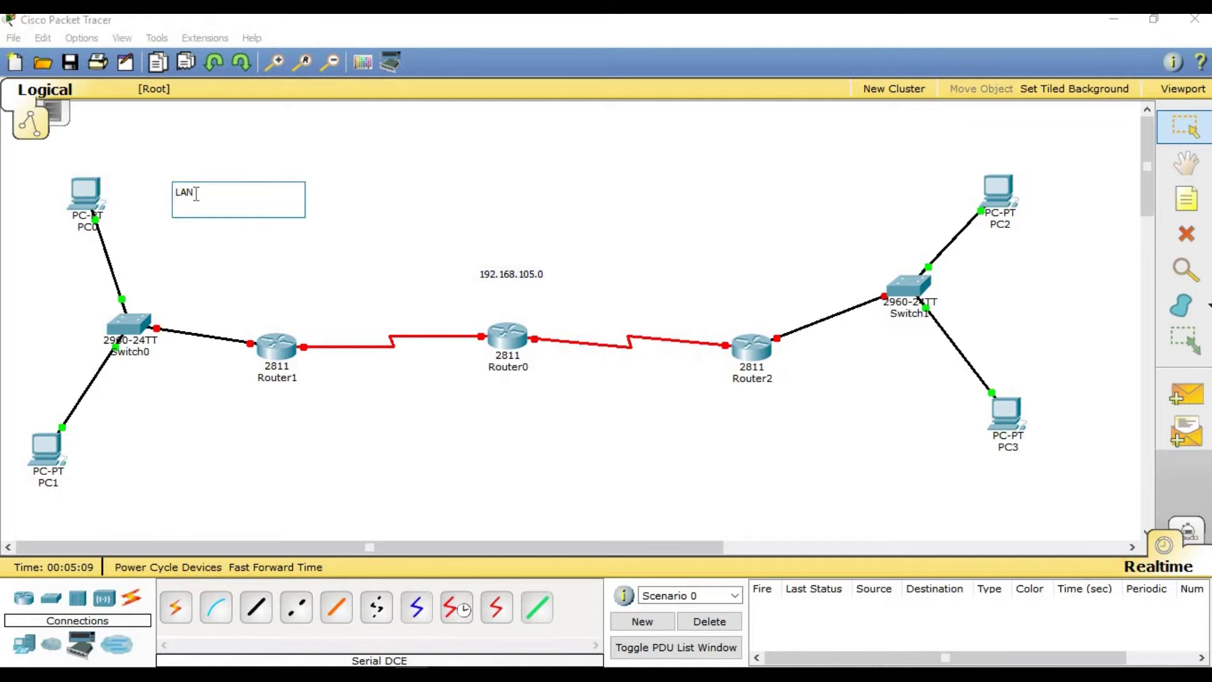
{"action": "key", "text": "Return"}
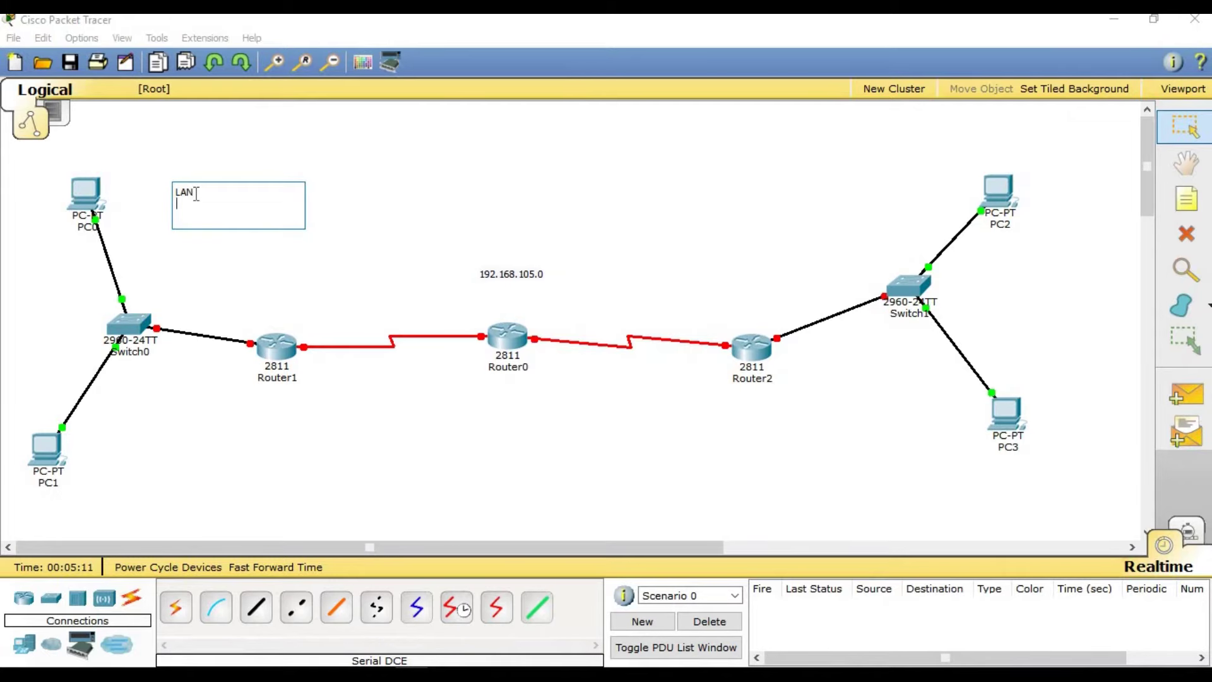
{"action": "type", "text": "192.168.105.0/26"}
{"action": "key", "text": "Return"}
{"action": "type", "text": "255."}
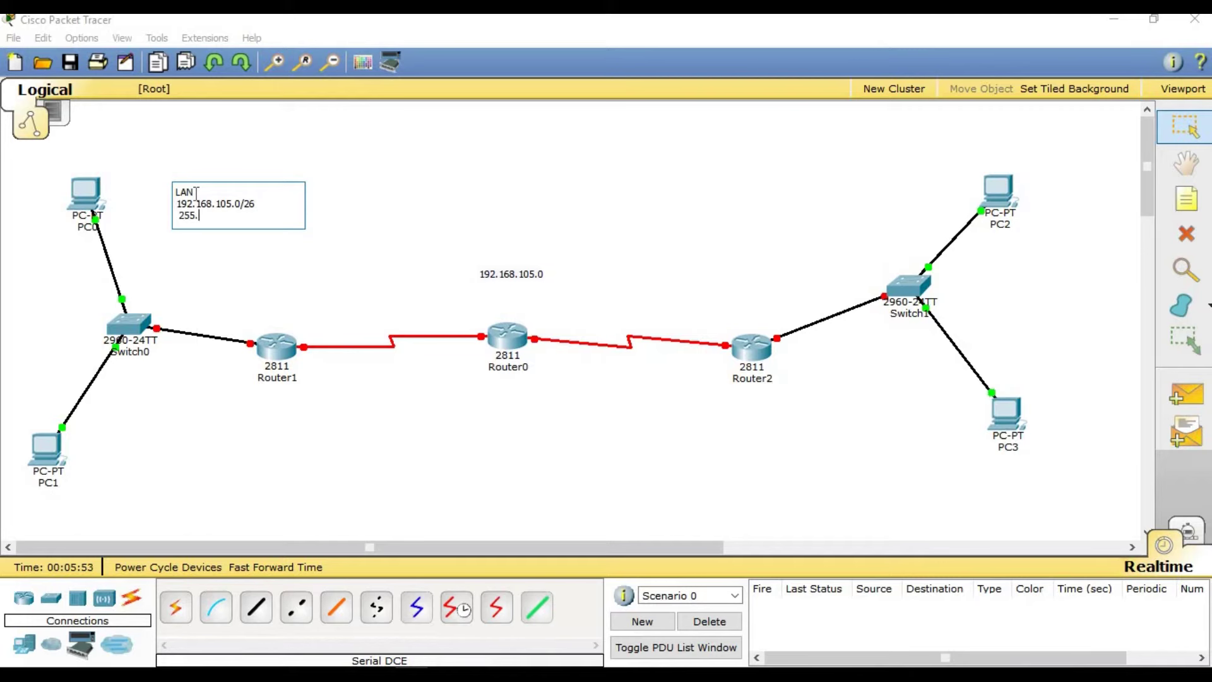
{"action": "type", "text": "255.255."}
{"action": "type", "text": "192/26"}
Place a note above the Router1–Router0 link reading WAN, 192.168.105.64/26 and 255.255.255.192/26 on three lines
{"action": "left_click", "coordinate": [1187, 199]}
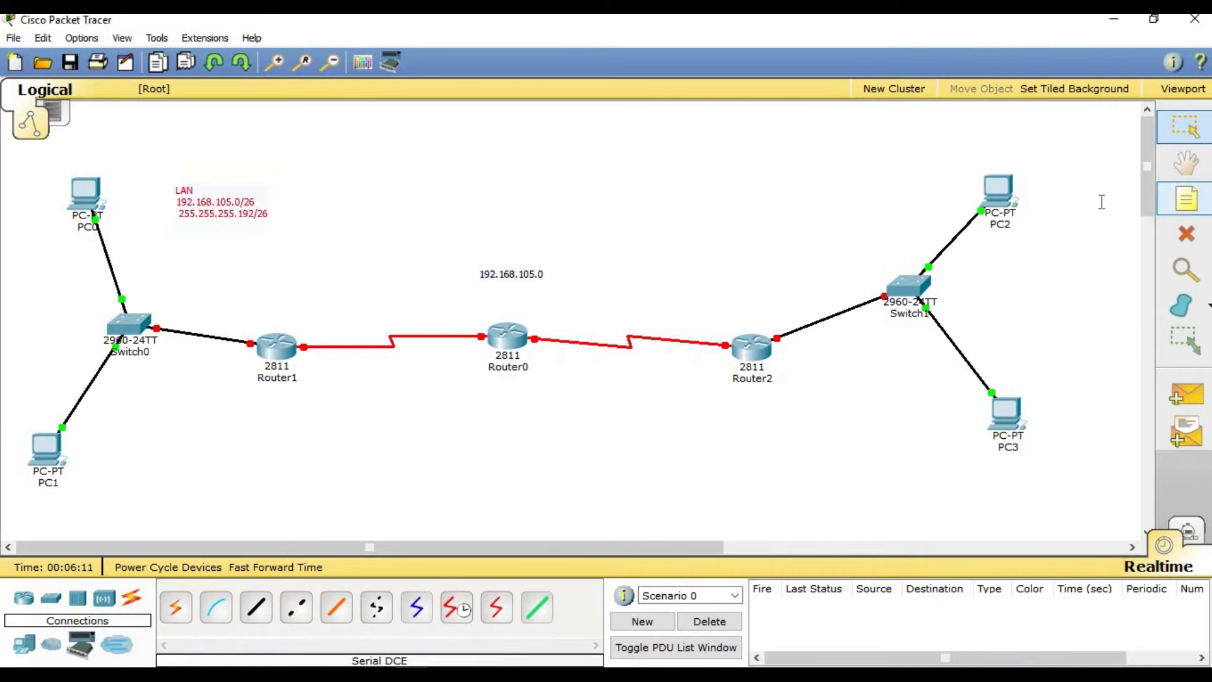
{"action": "left_click", "coordinate": [343, 283]}
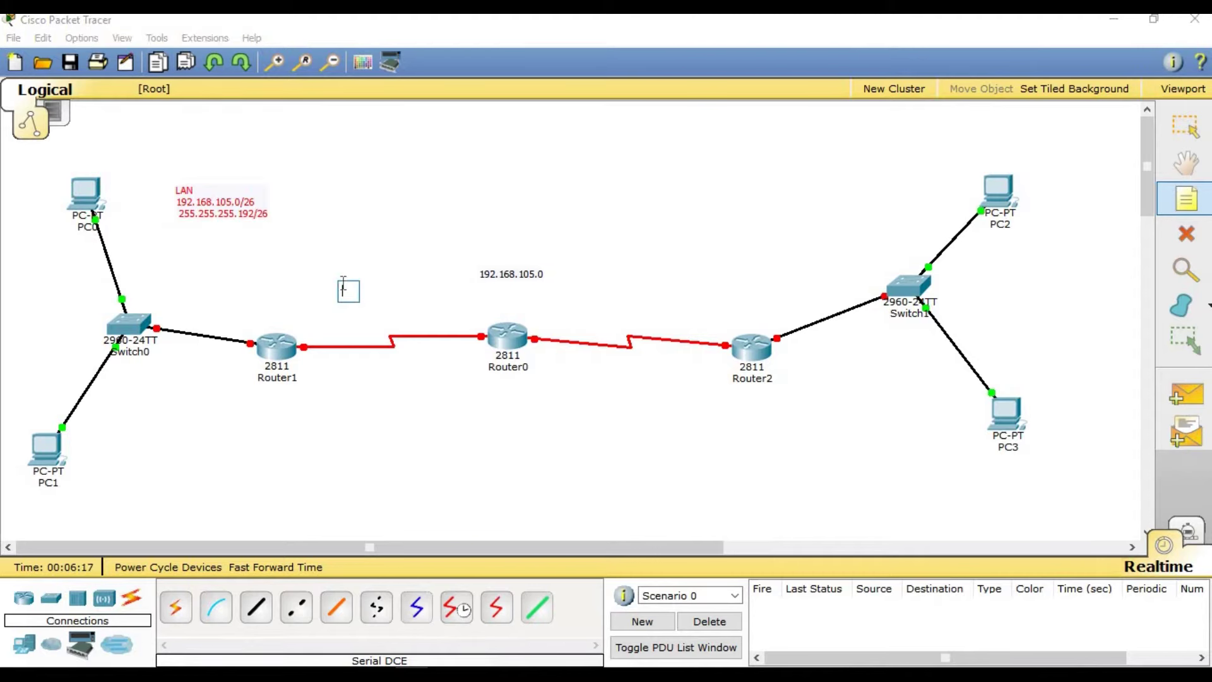
{"action": "type", "text": "WAN"}
{"action": "key", "text": "Return"}
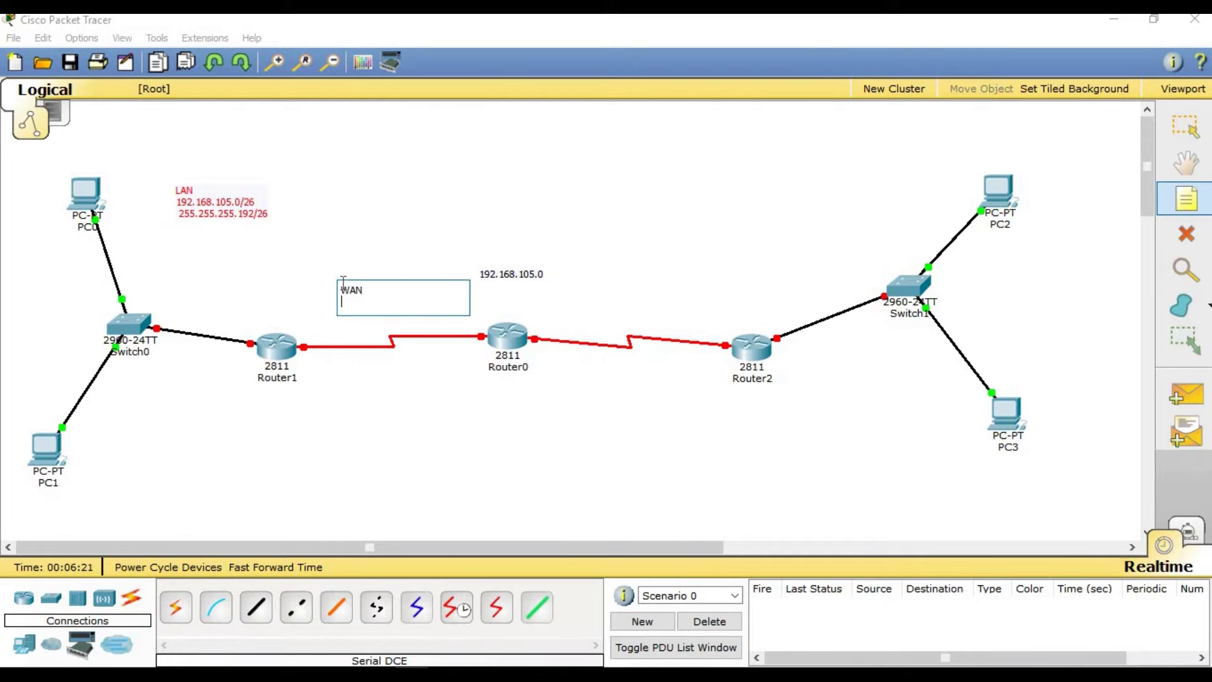
{"action": "type", "text": "192.168.105.64/26"}
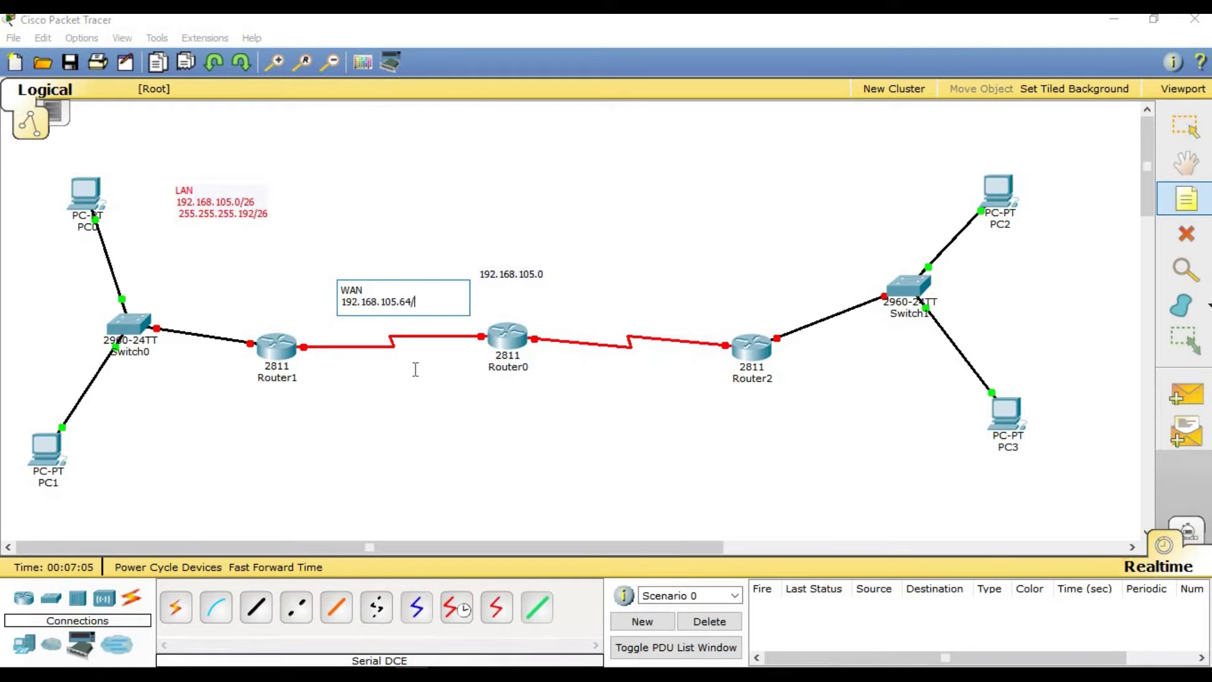
{"action": "key", "text": "Return"}
{"action": "type", "text": "255.255.255.192/26"}
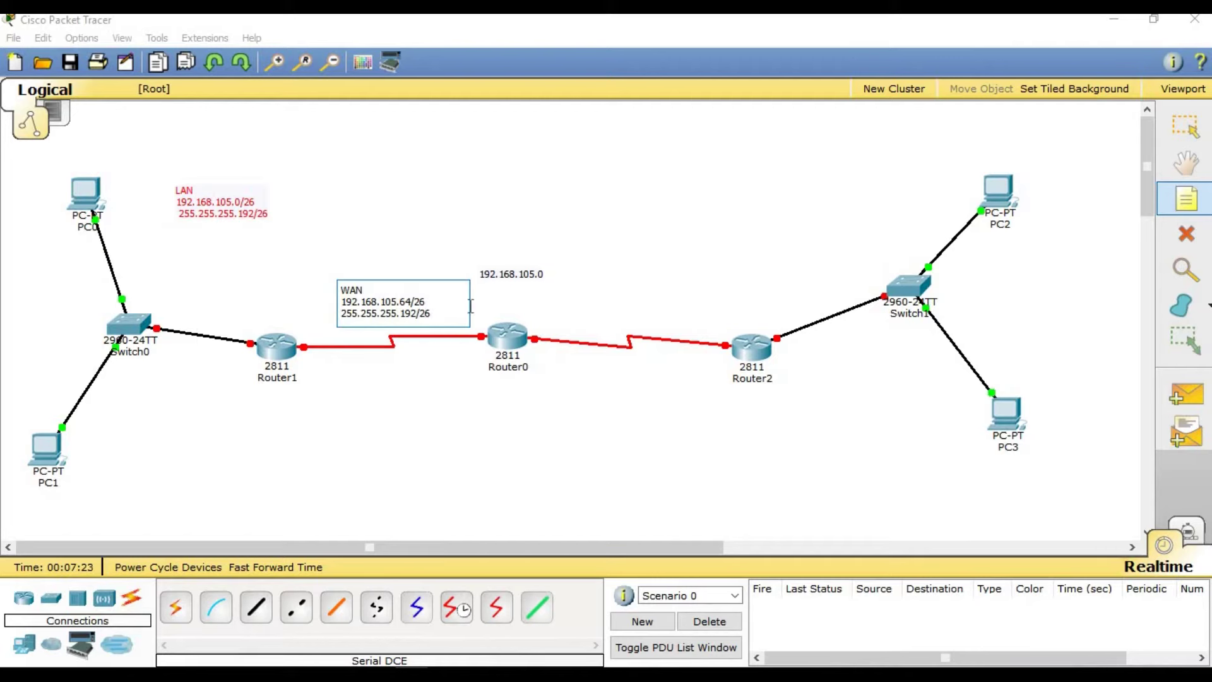
Copy the WAN note's text into a new note above the Router0–Router2 link and change its network to 192.168.105.128/26
{"action": "left_click_drag", "start_coordinate": [435, 313], "coordinate": [341, 285]}
{"action": "key", "text": "ctrl+c"}
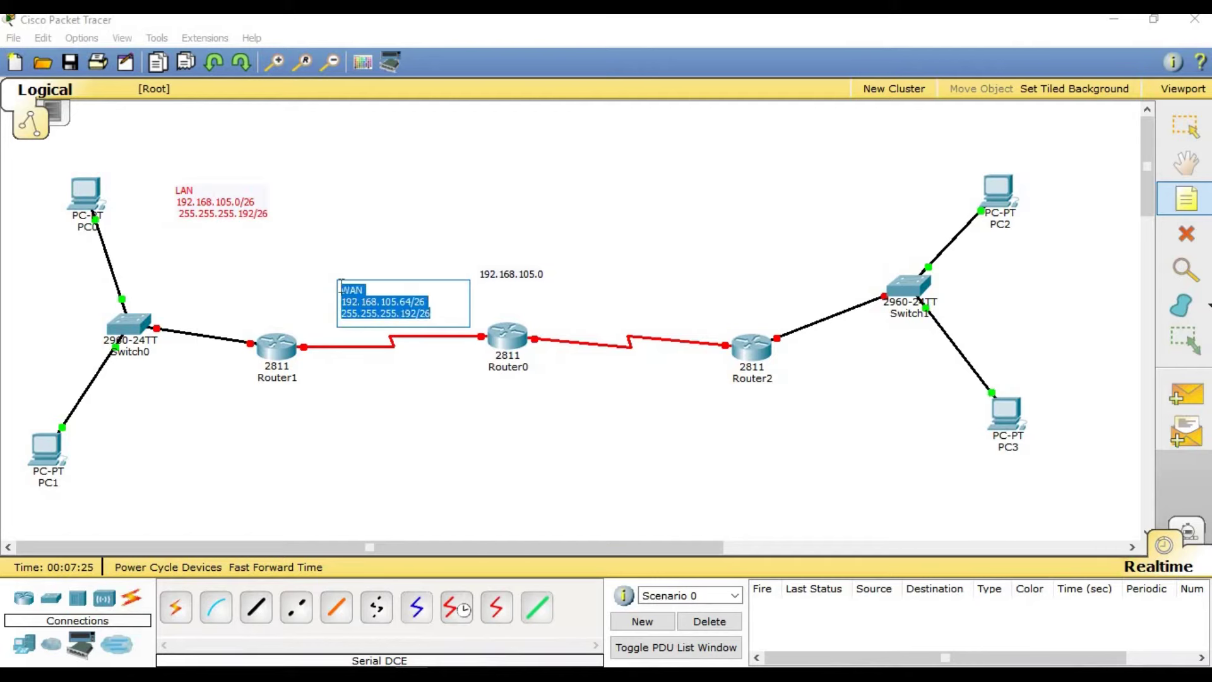
{"action": "left_click", "coordinate": [1187, 209]}
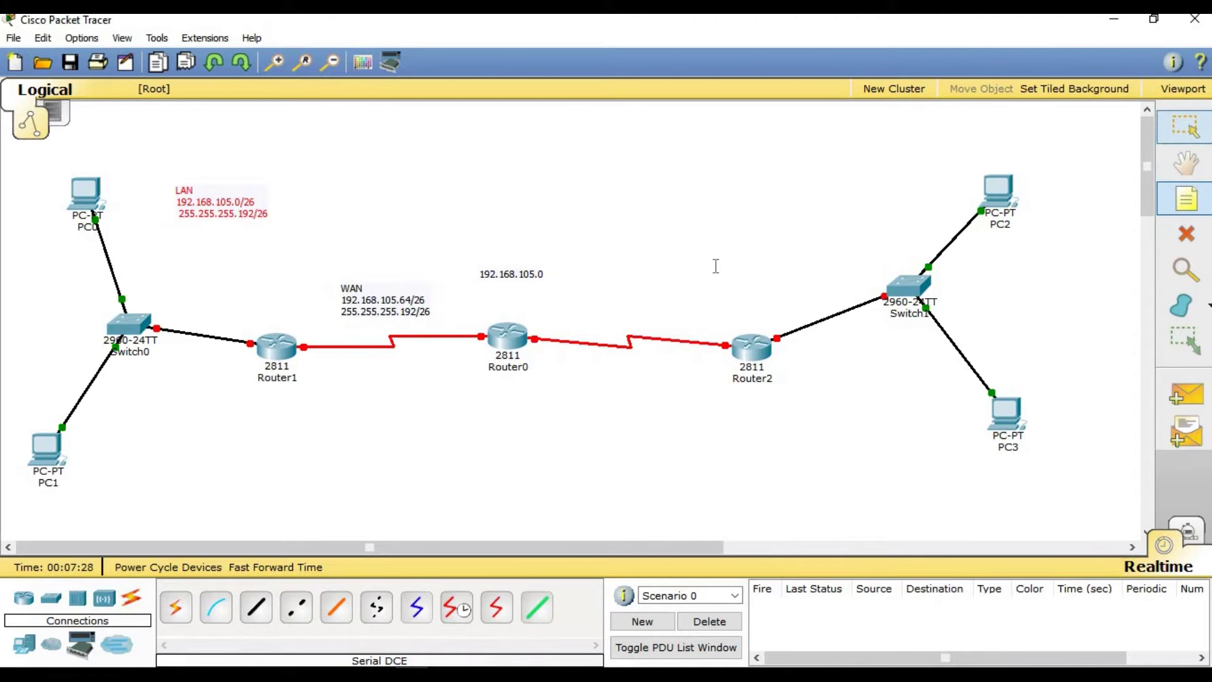
{"action": "left_click", "coordinate": [603, 297]}
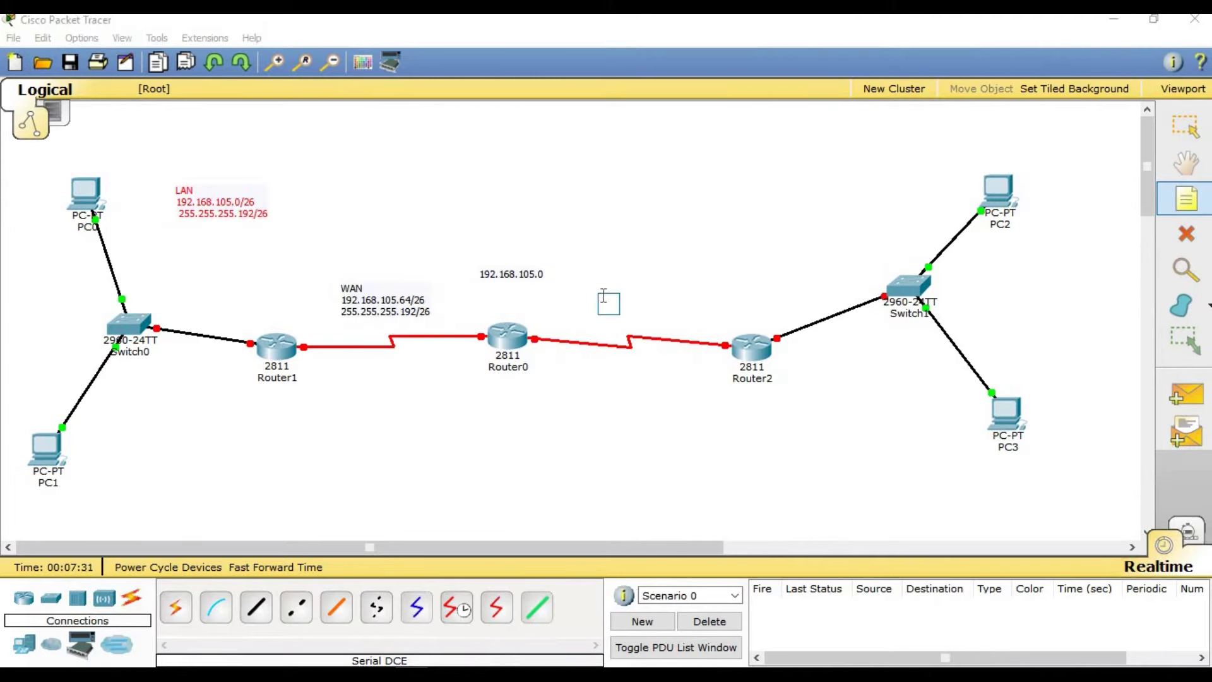
{"action": "key", "text": "ctrl+v"}
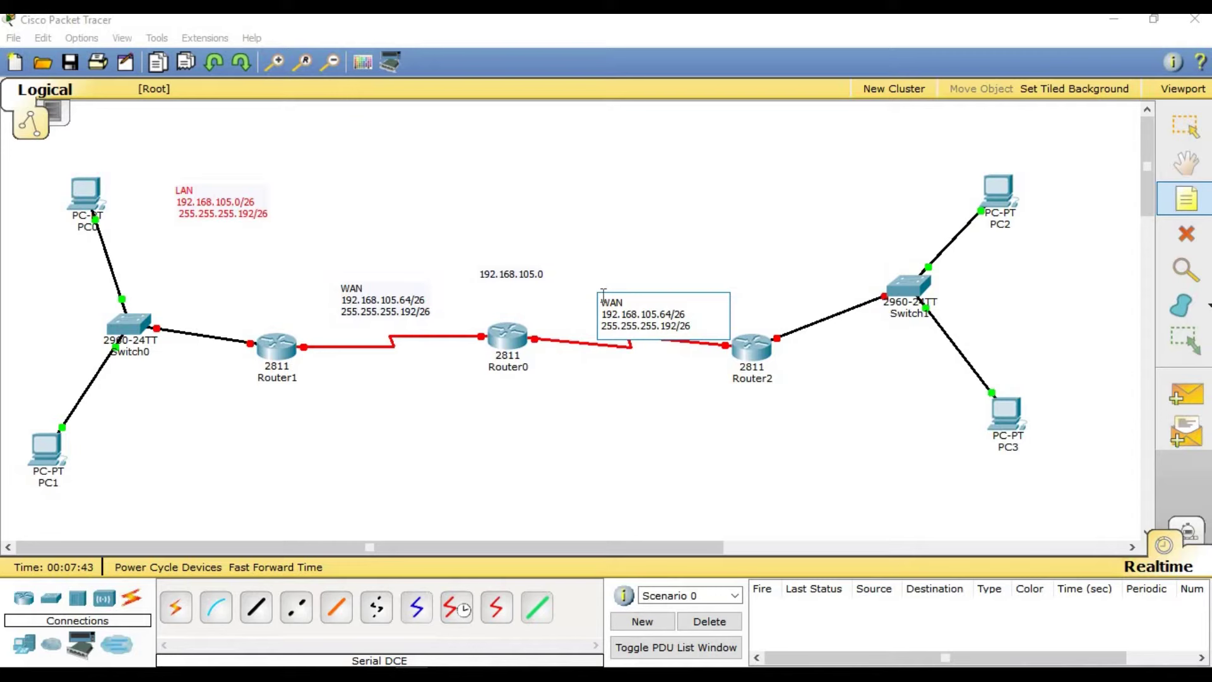
{"action": "key", "text": "Delete"}
{"action": "key", "text": "BackSpace"}
{"action": "type", "text": "128"}
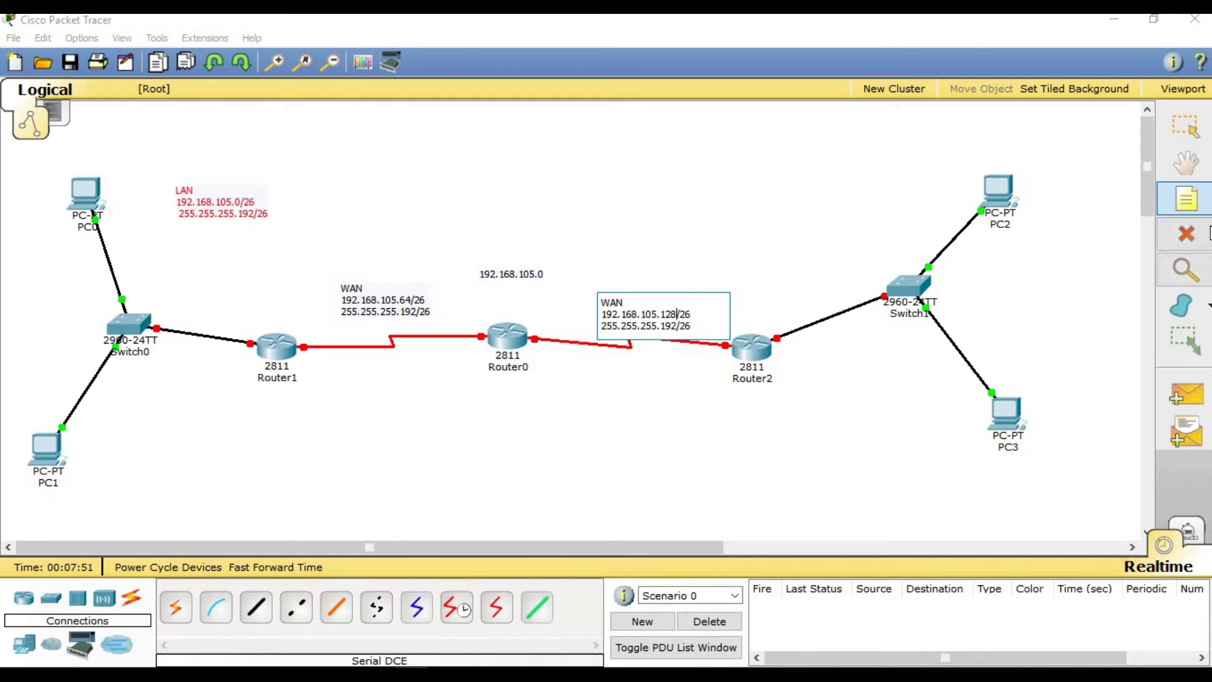
Paste the copied text into a new note beside PC2, changing it to LAN with network 192.168.105.192/26
{"action": "left_click", "coordinate": [1194, 200]}
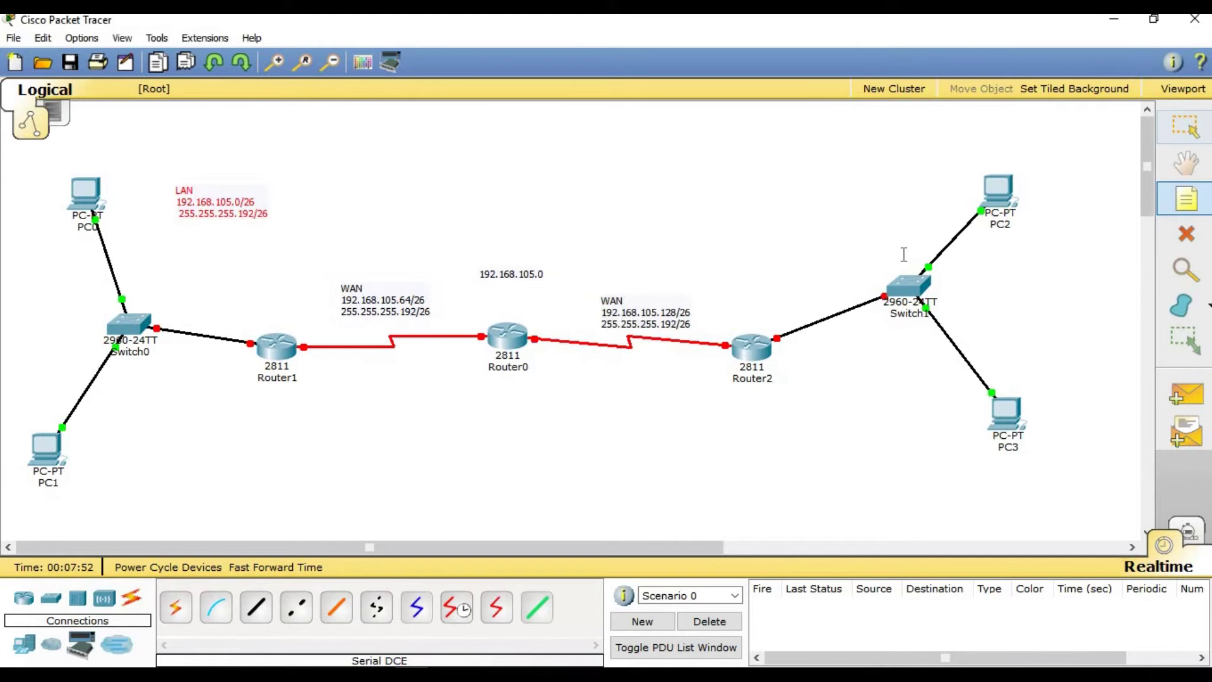
{"action": "left_click", "coordinate": [837, 182]}
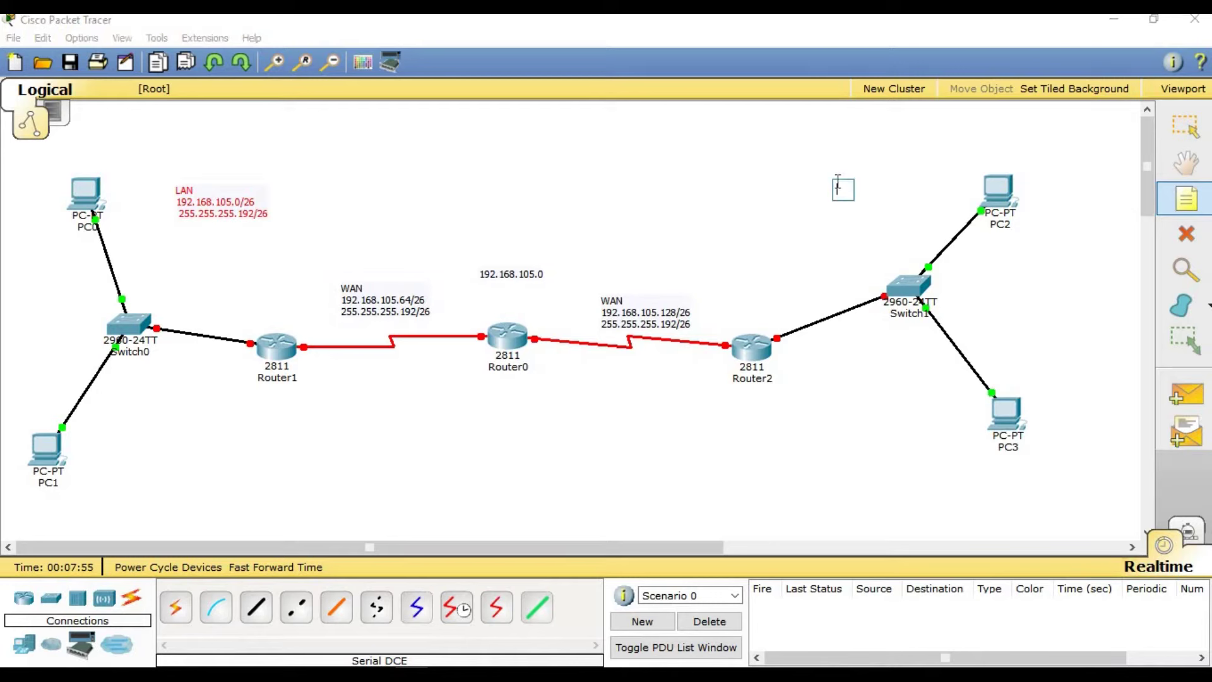
{"action": "key", "text": "ctrl+v"}
{"action": "key", "text": "Up"}
{"action": "key", "text": "BackSpace"}
{"action": "type", "text": "L"}
{"action": "key", "text": "Down"}
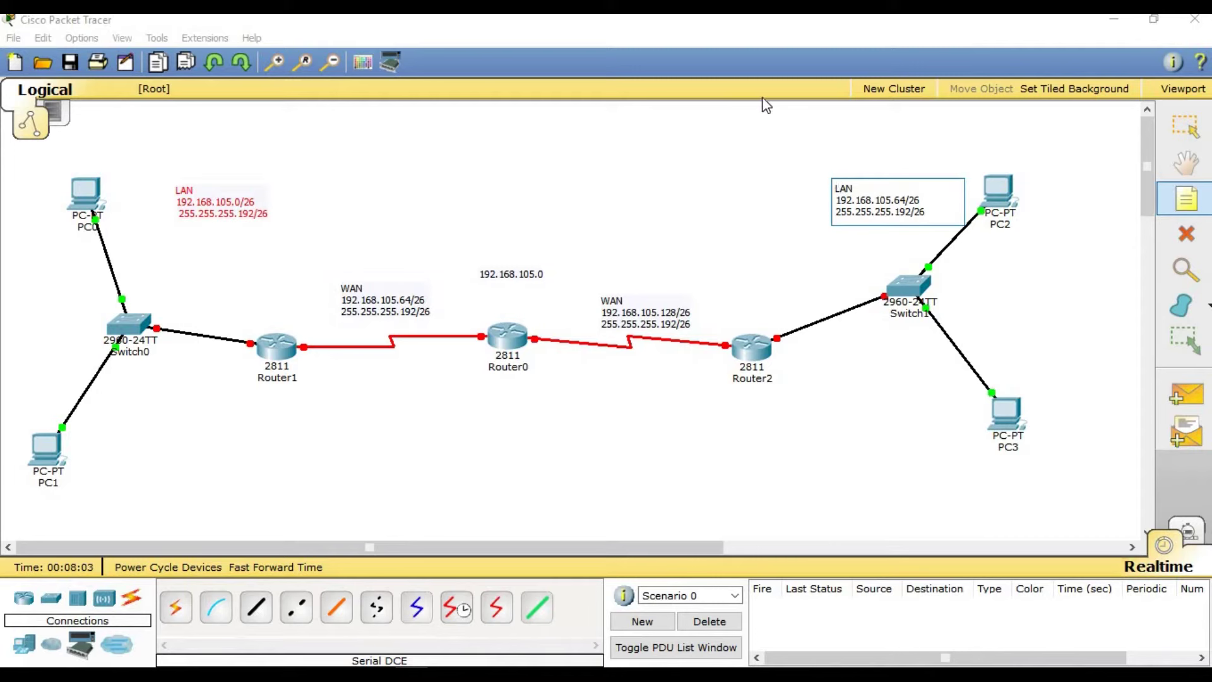
{"action": "key", "text": "BackSpace"}
{"action": "key", "text": "BackSpace"}
{"action": "type", "text": "292"}
{"action": "key", "text": "BackSpace"}
{"action": "type", "text": "1"}
{"action": "left_click", "coordinate": [1197, 126]}
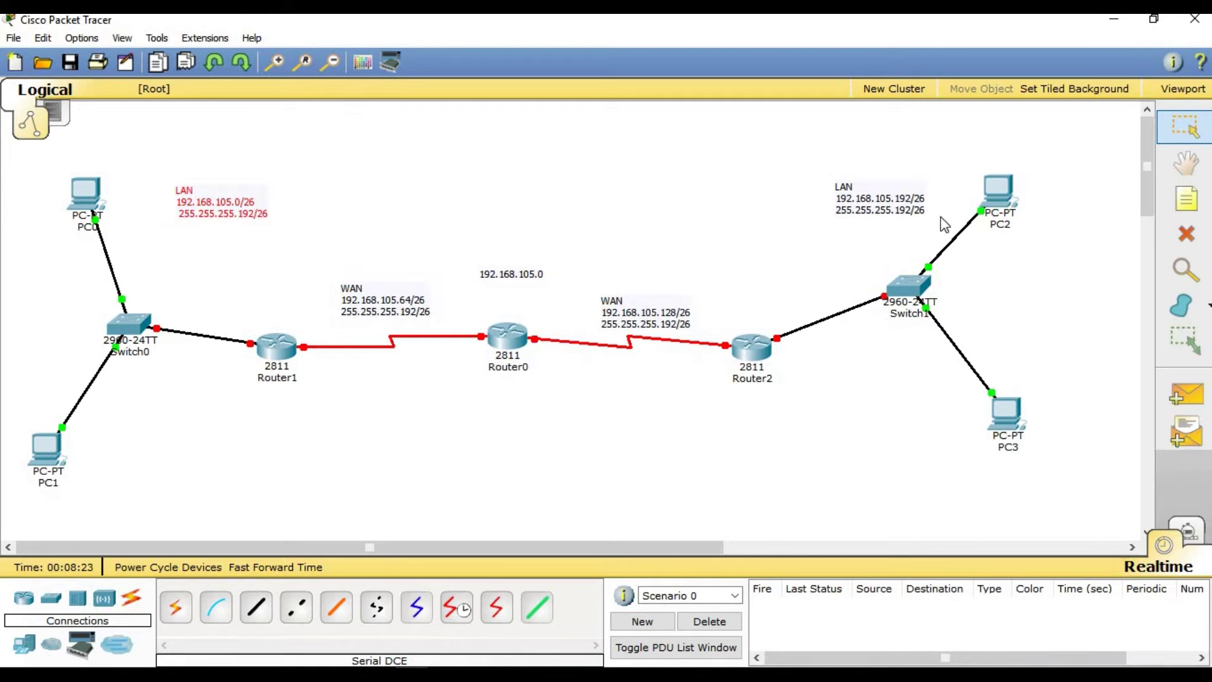
Place a note reading 192.168.105.1 above the link between Switch0 and Router1
{"action": "left_click", "coordinate": [1168, 202]}
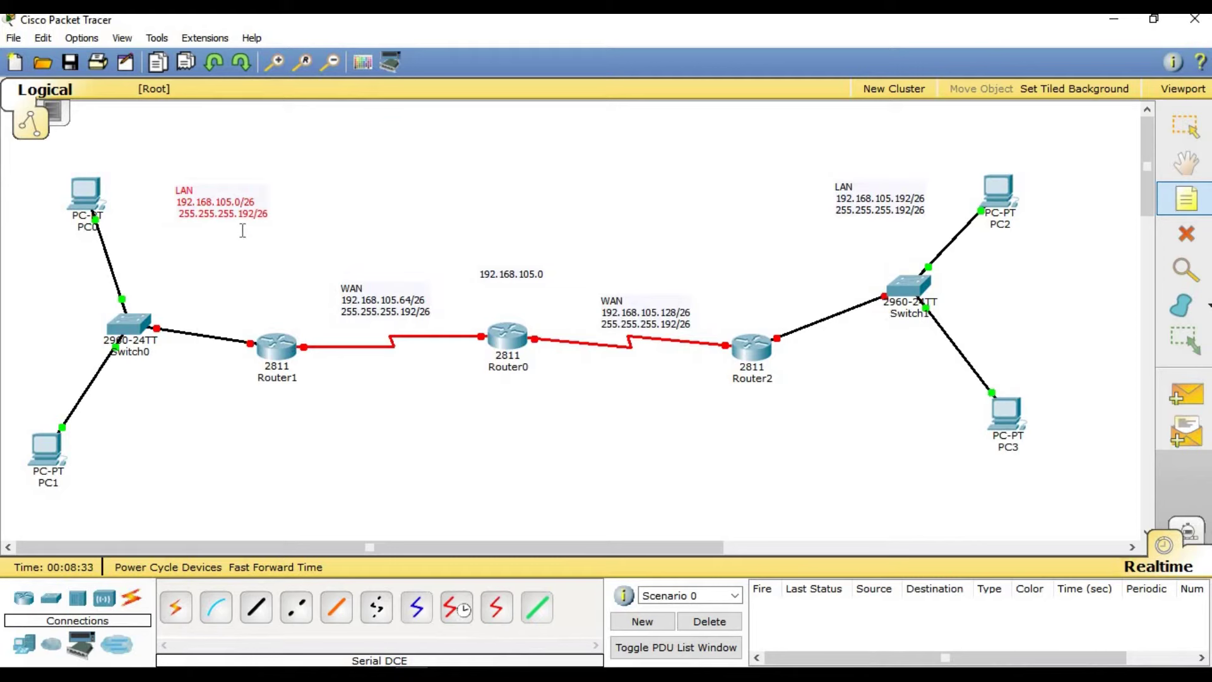
{"action": "left_click", "coordinate": [225, 309]}
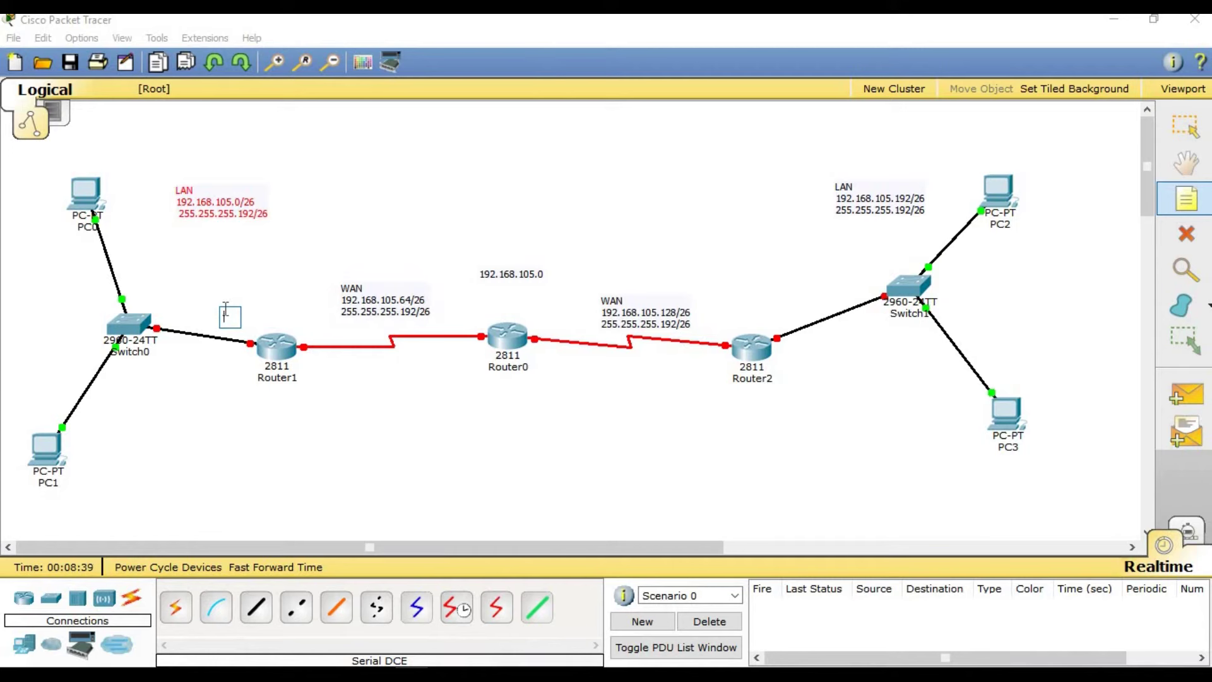
{"action": "type", "text": "1"}
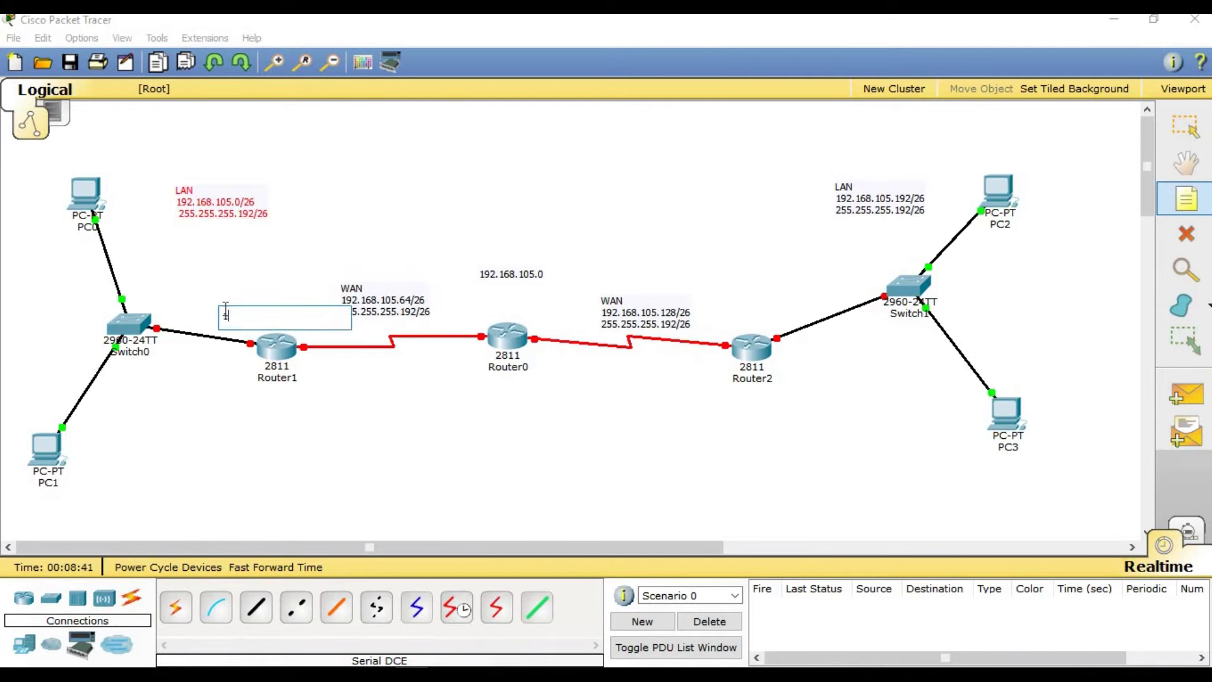
{"action": "type", "text": "92.168.105.1"}
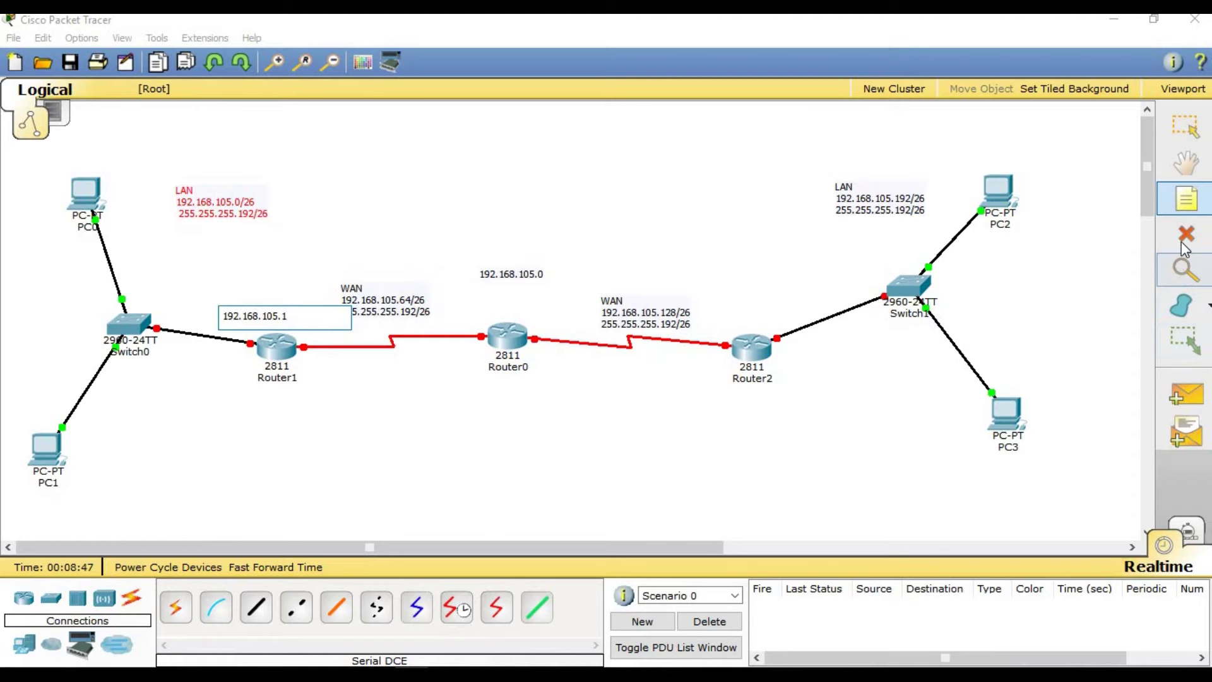
Place a note reading 192.168.105.2 above PC0
{"action": "left_click", "coordinate": [1186, 201]}
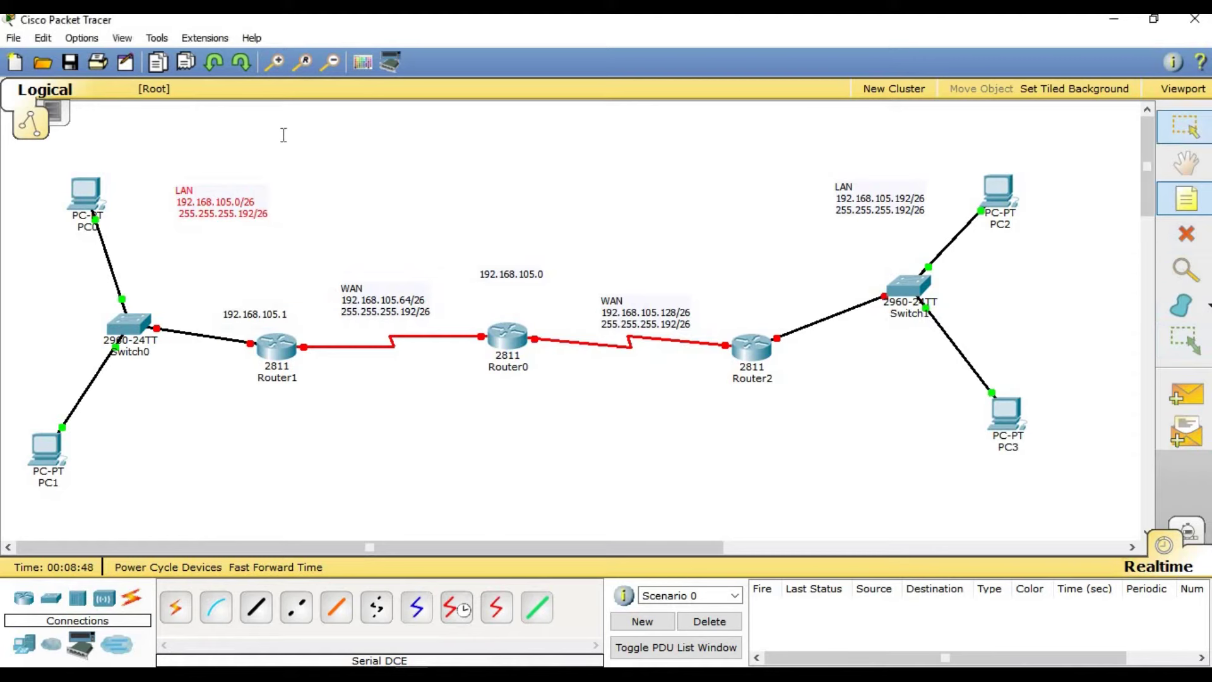
{"action": "left_click", "coordinate": [42, 160]}
{"action": "type", "text": "19"}
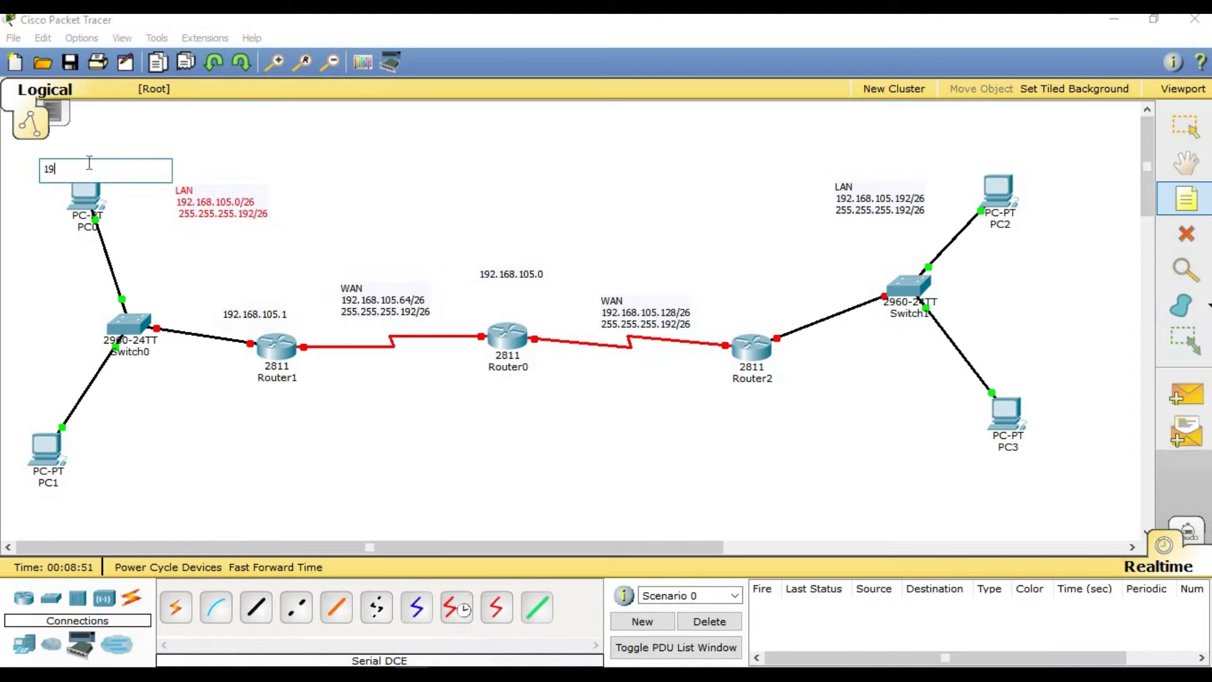
{"action": "type", "text": "2"}
{"action": "type", "text": "1"}
{"action": "key", "text": "BackSpace"}
{"action": "type", "text": ".168.105.2"}
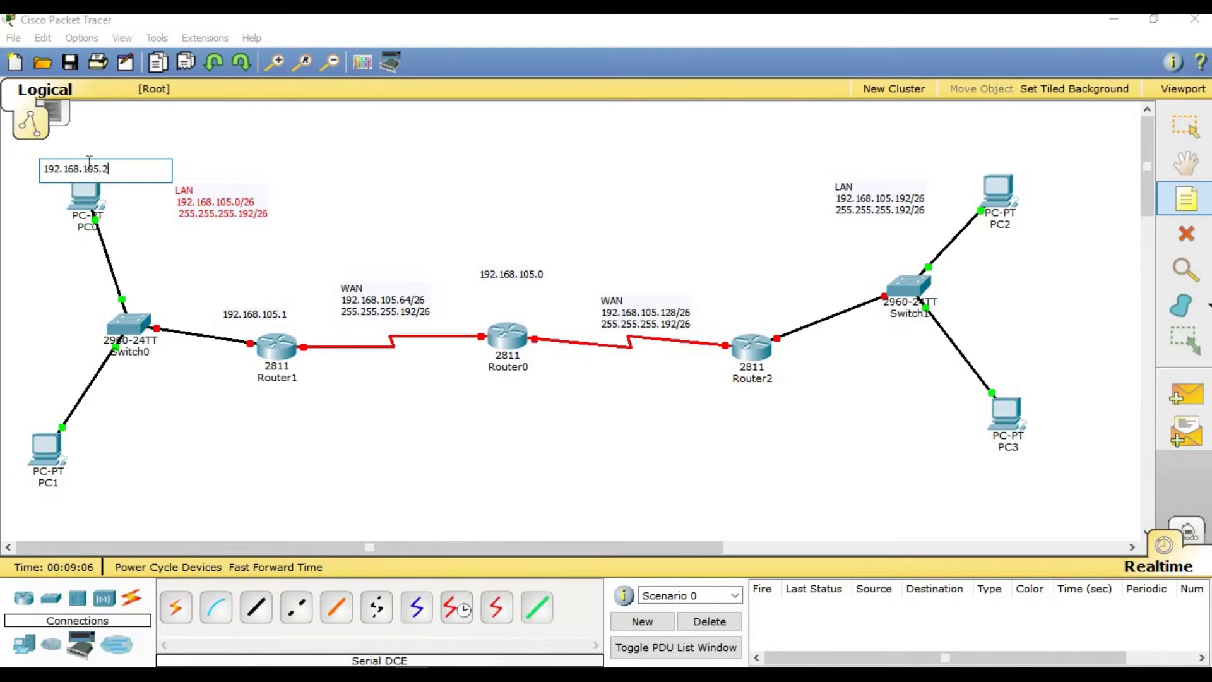
Place a note reading 192.168.105.3 beside PC1
{"action": "left_click", "coordinate": [1189, 209]}
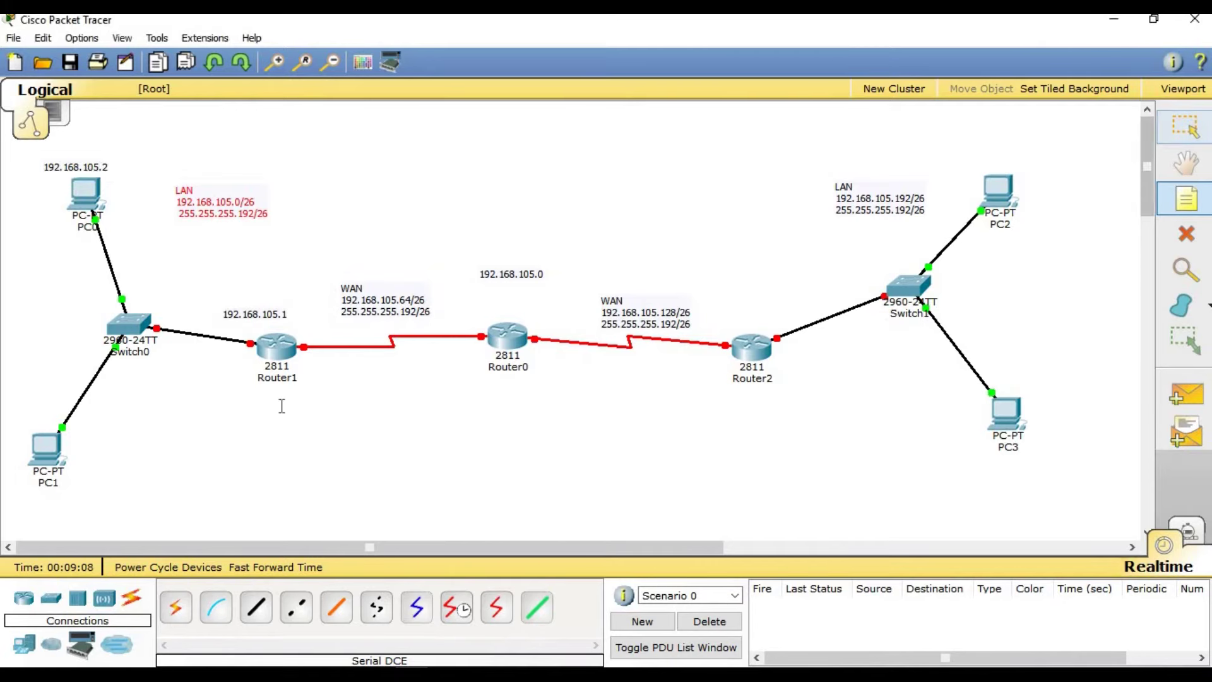
{"action": "left_click", "coordinate": [76, 454]}
{"action": "type", "text": "192.168.105.3"}
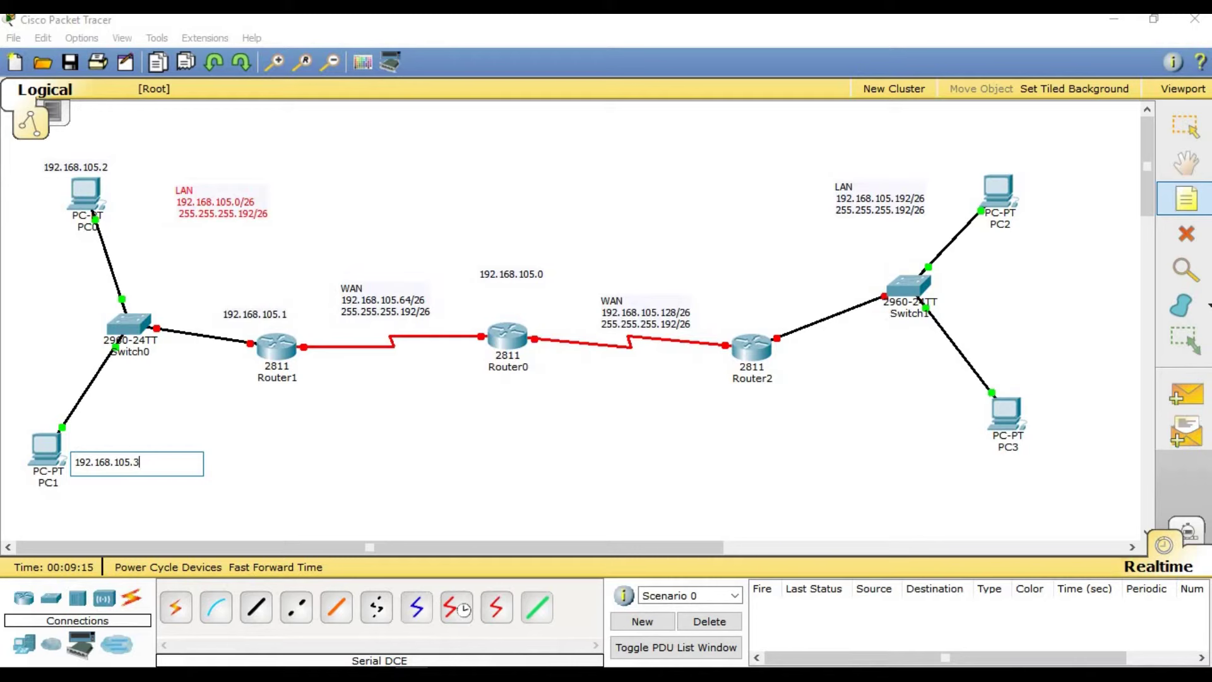
Place a note reading 192.168.105.65 below the Router1 end of the Router1–Router0 serial link
{"action": "left_click", "coordinate": [1184, 194]}
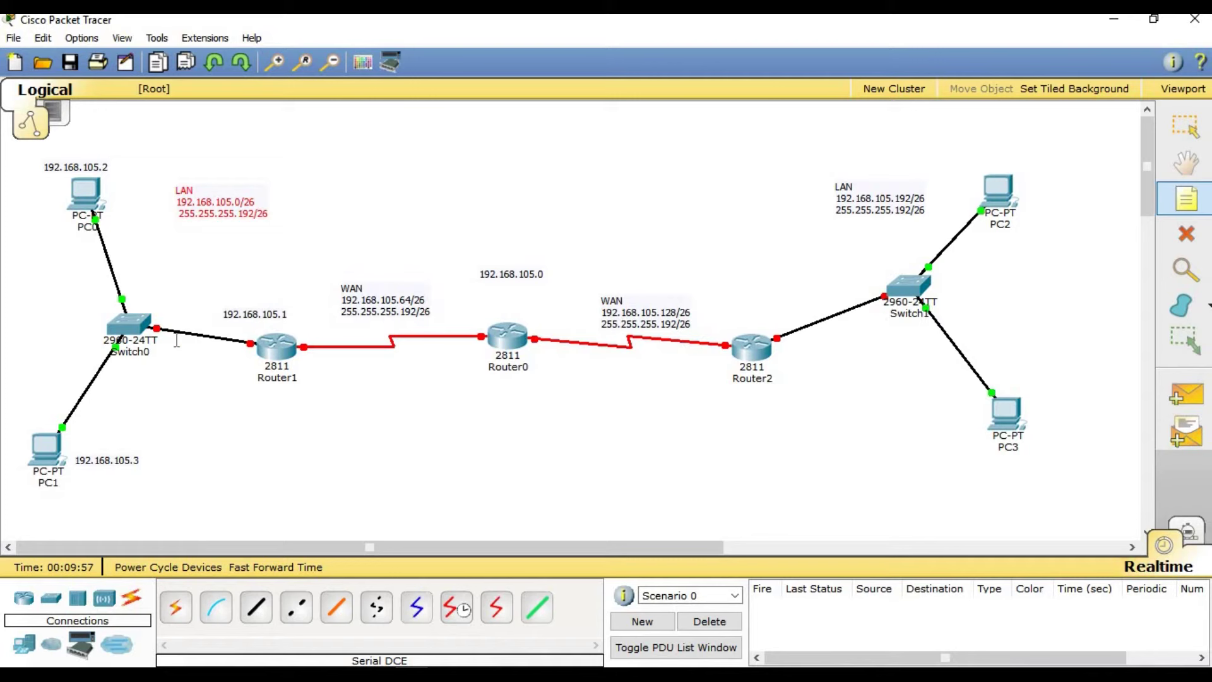
{"action": "left_click", "coordinate": [310, 362]}
{"action": "type", "text": "192.168"}
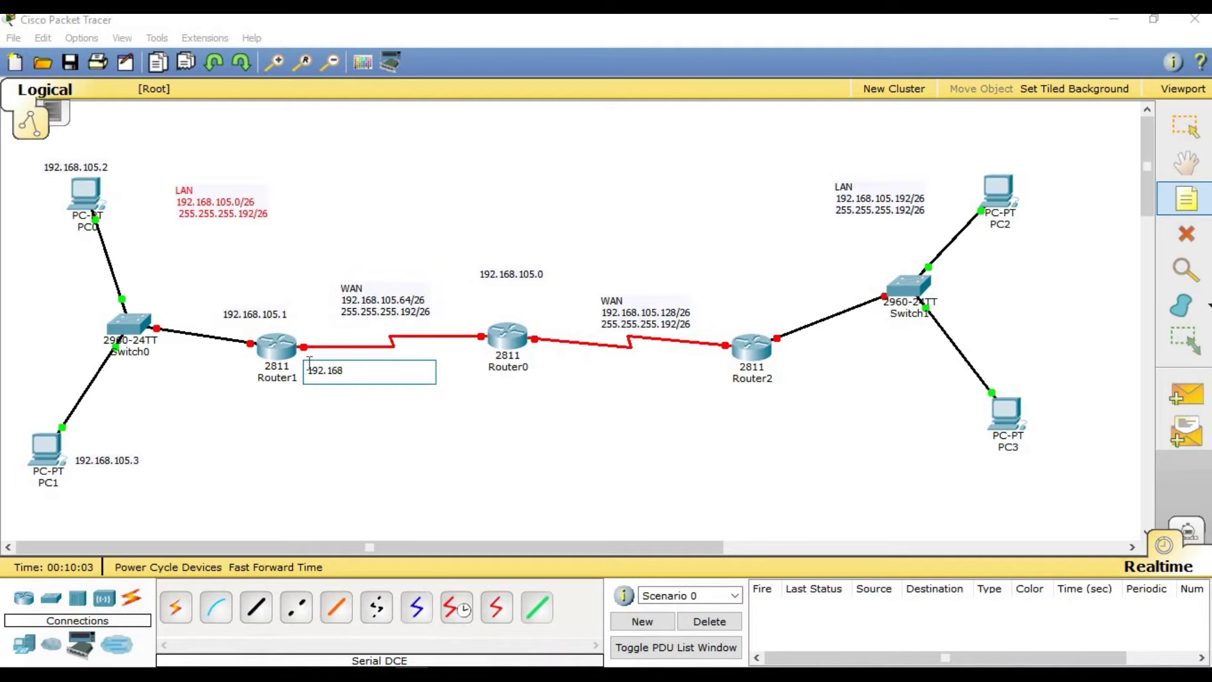
{"action": "type", "text": ".105.65"}
Place a note reading 105.66 at the Router0 end of the Router1–Router0 serial link
{"action": "left_click", "coordinate": [1196, 201]}
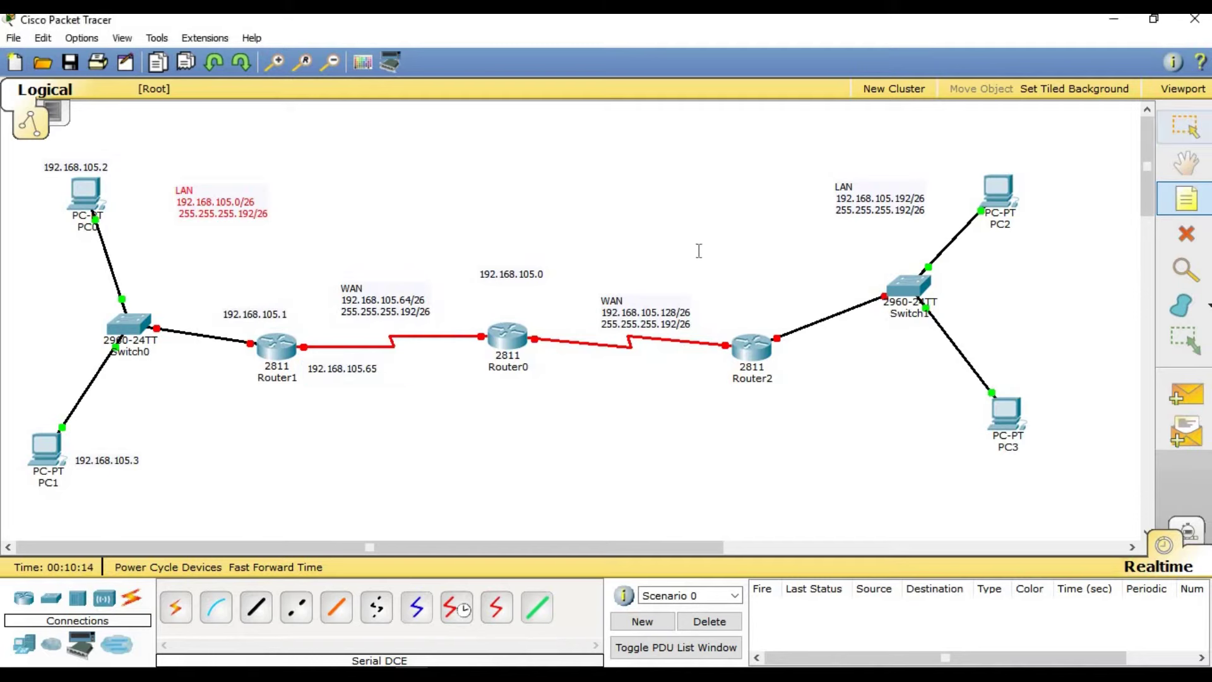
{"action": "left_click", "coordinate": [431, 327]}
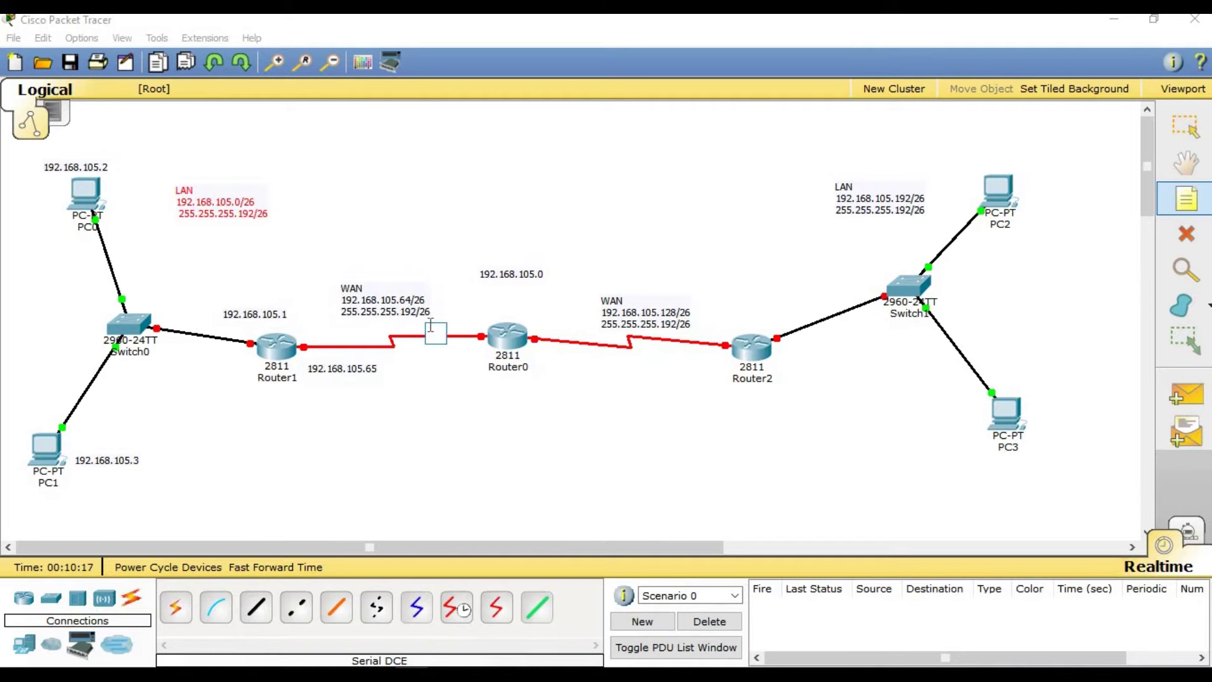
{"action": "type", "text": "105.66"}
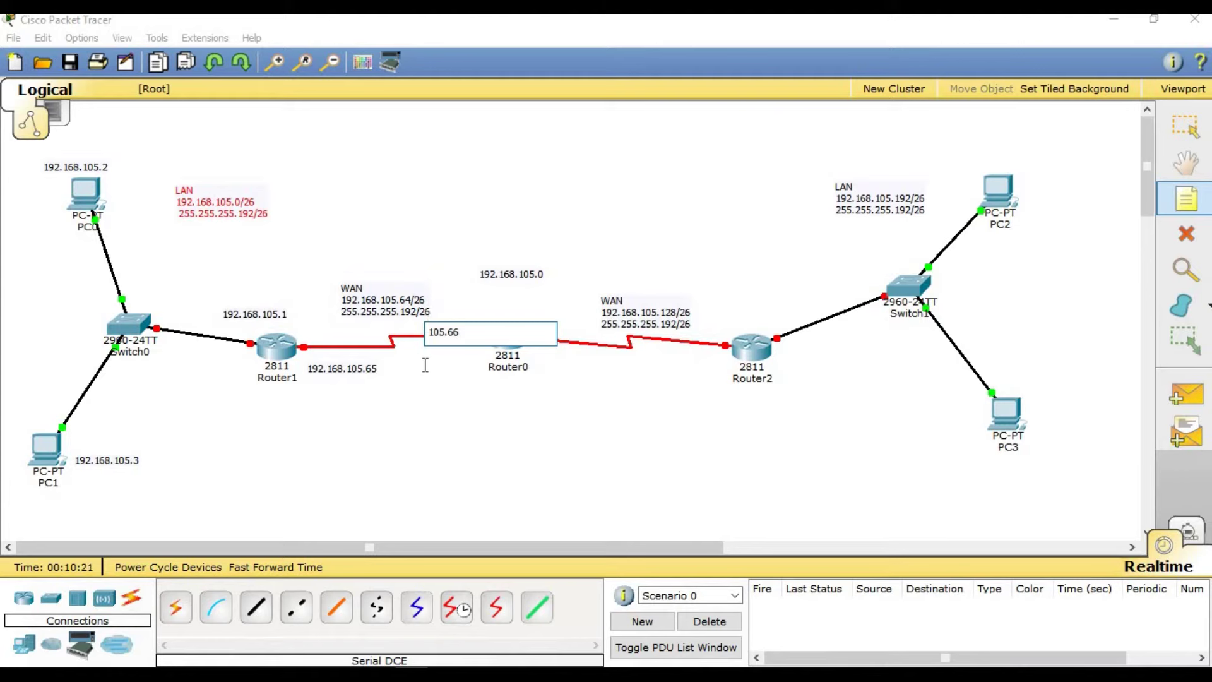
Place a note reading 192.168.105.129 below the Router0 end of the Router0–Router2 serial link
{"action": "left_click", "coordinate": [1185, 126]}
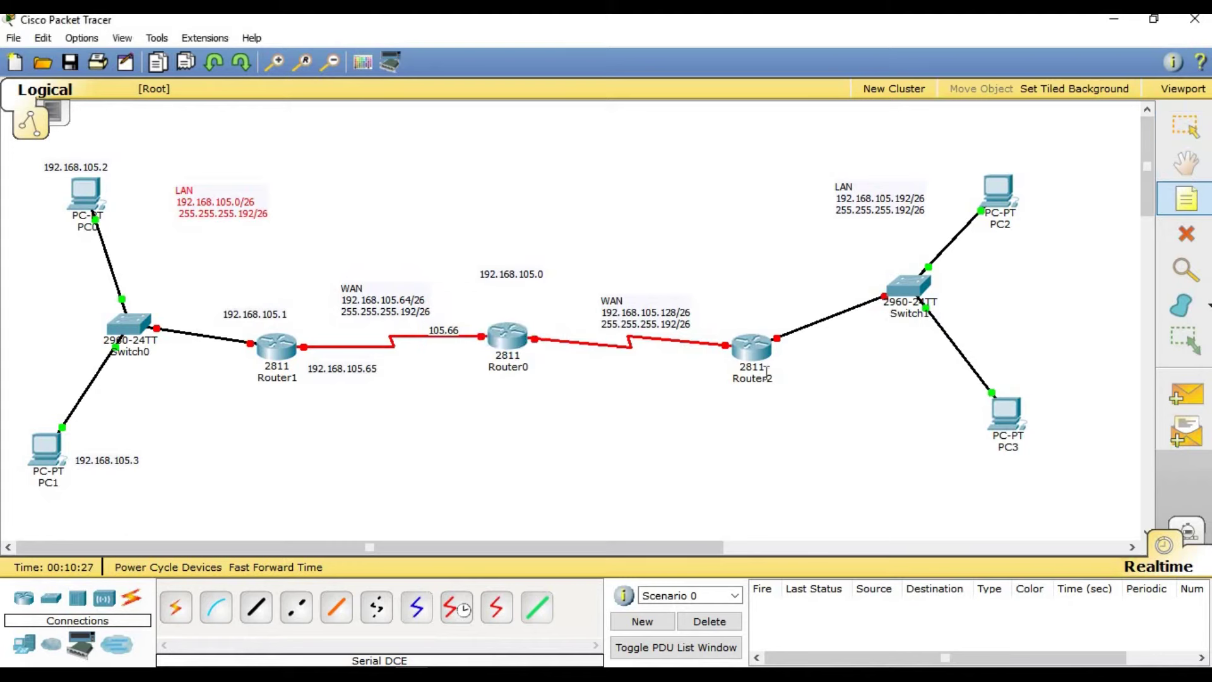
{"action": "left_click", "coordinate": [534, 359]}
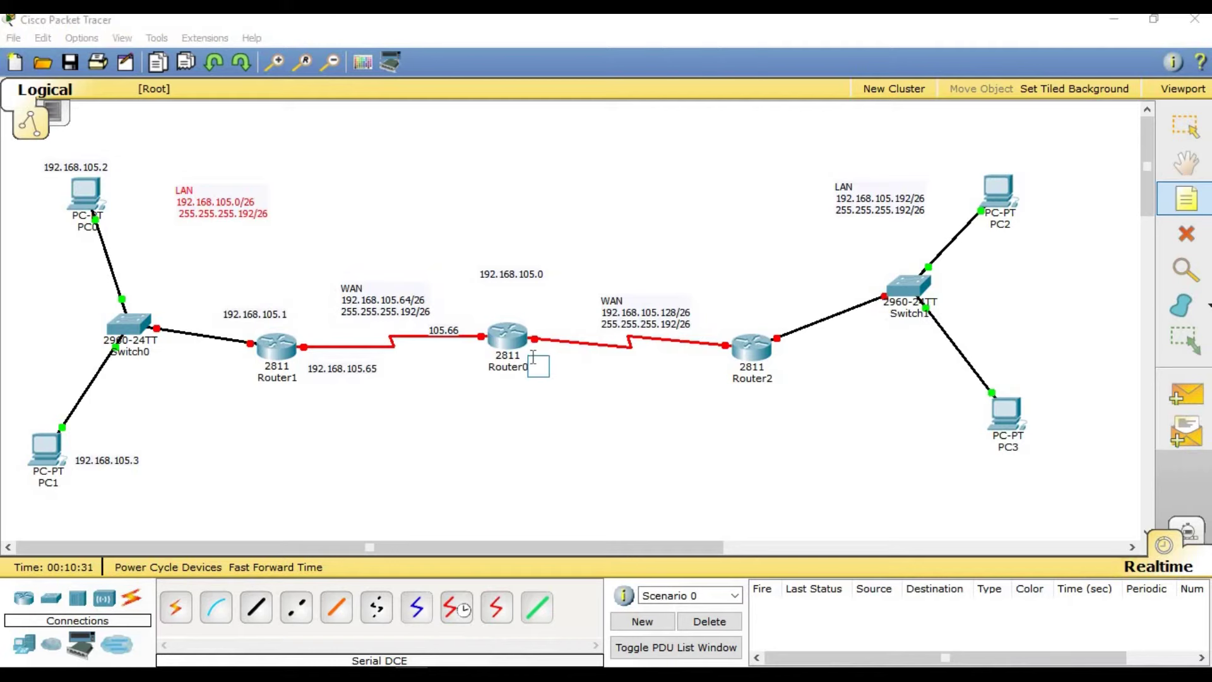
{"action": "type", "text": "192.168.105.129"}
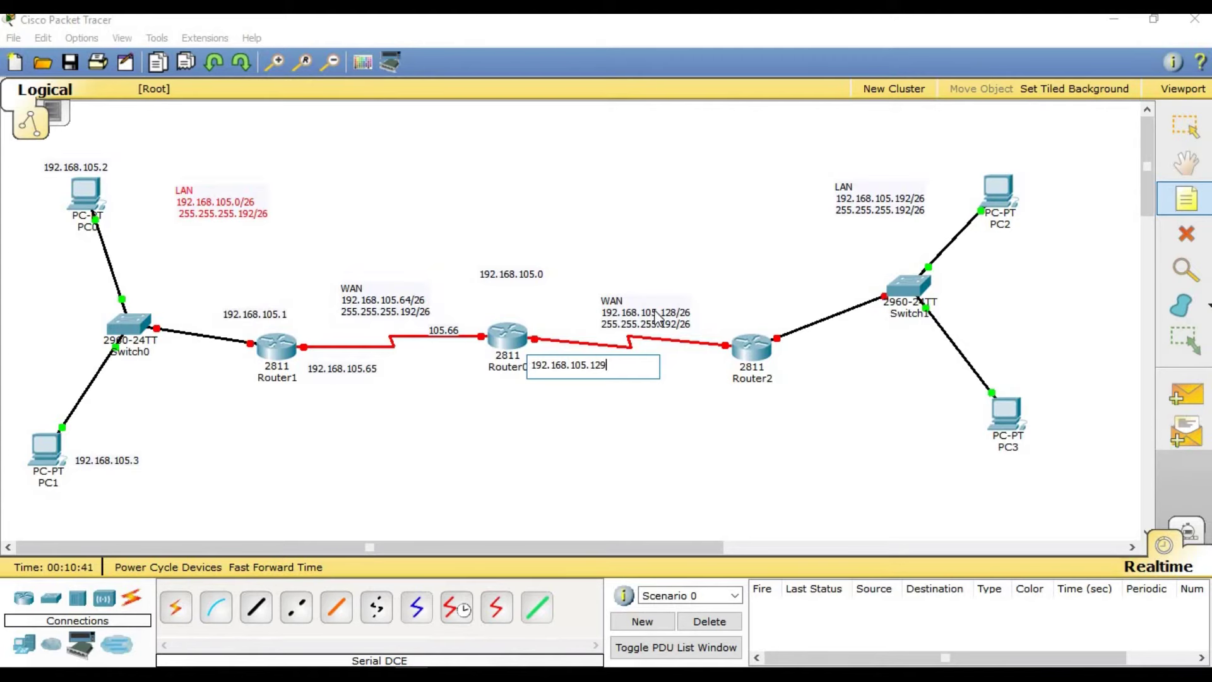
{"action": "key", "text": "Escape"}
{"action": "left_click", "coordinate": [679, 318]}
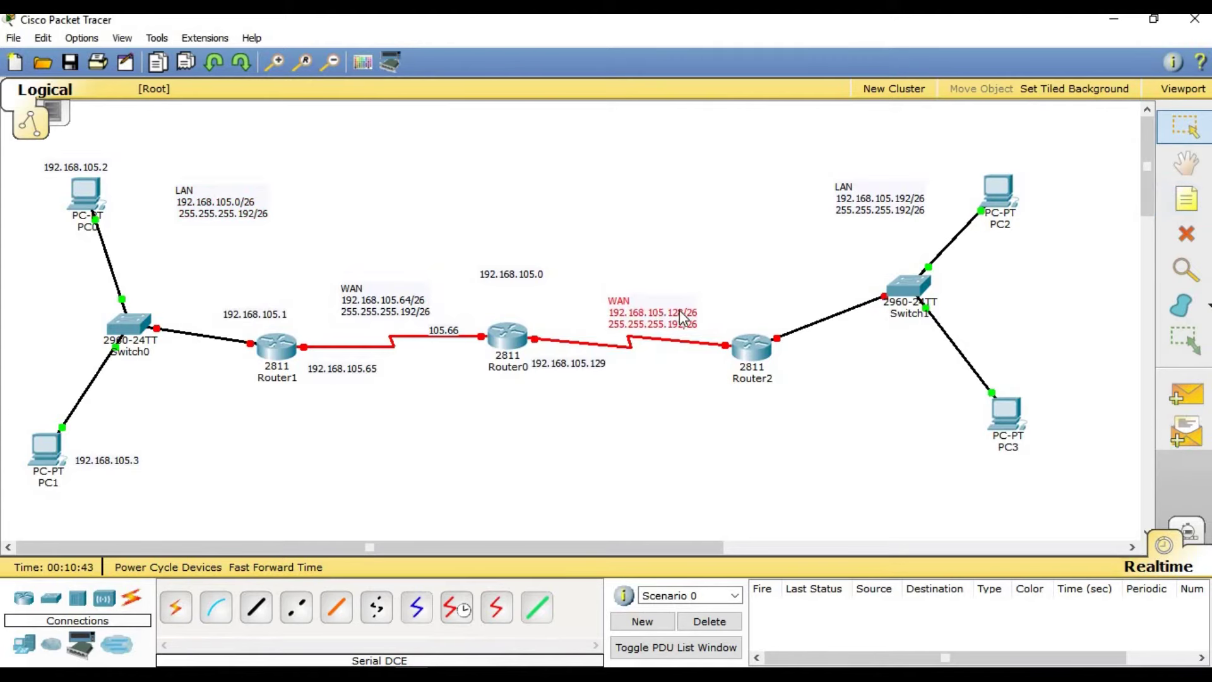
{"action": "double_click", "coordinate": [679, 315]}
{"action": "left_click_drag", "start_coordinate": [684, 314], "coordinate": [668, 314]}
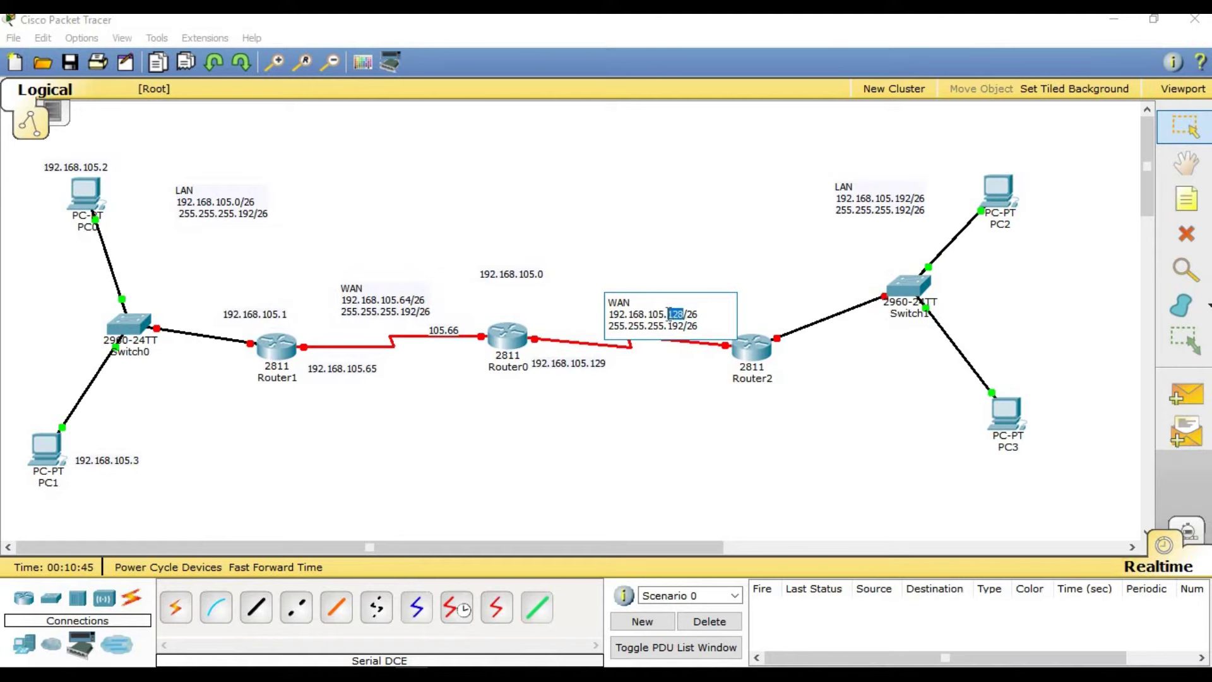
Place a note reading 105.130 below the Router2 end of the Router0–Router2 serial link
{"action": "left_click", "coordinate": [1187, 201]}
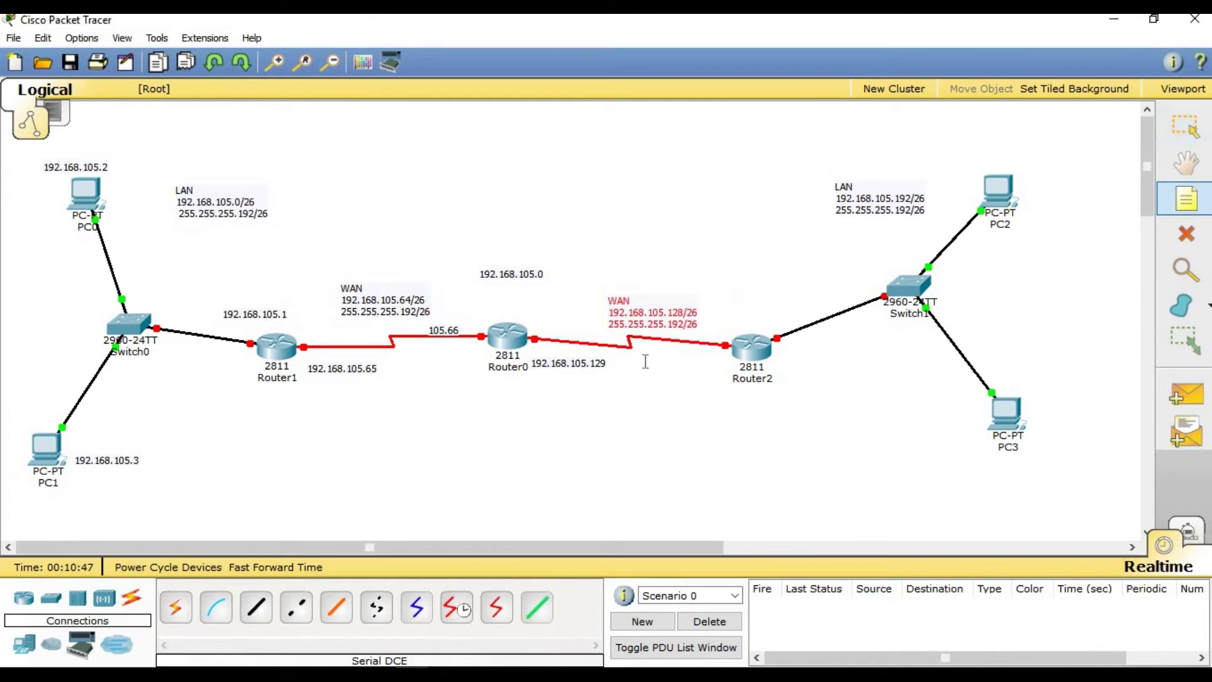
{"action": "left_click", "coordinate": [692, 361]}
{"action": "type", "text": "10"}
{"action": "type", "text": ".5"}
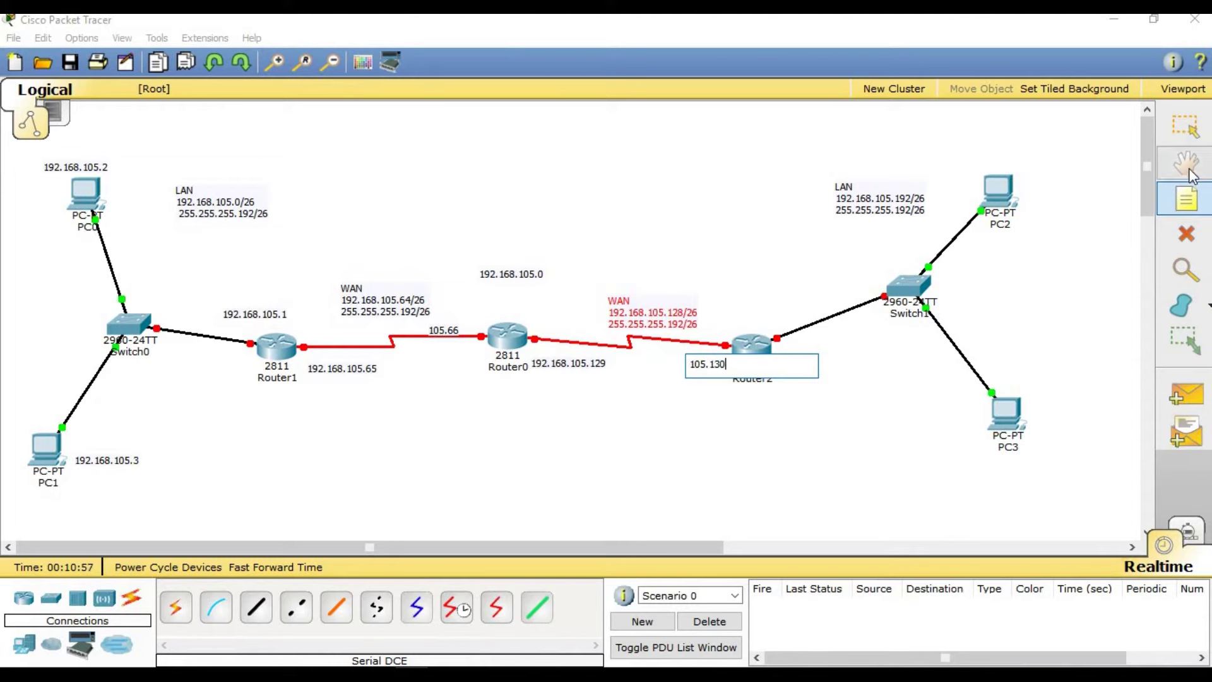
Place a note reading 192.168.105.193 by the Router2 end of the link to Switch1
{"action": "left_click", "coordinate": [1186, 126]}
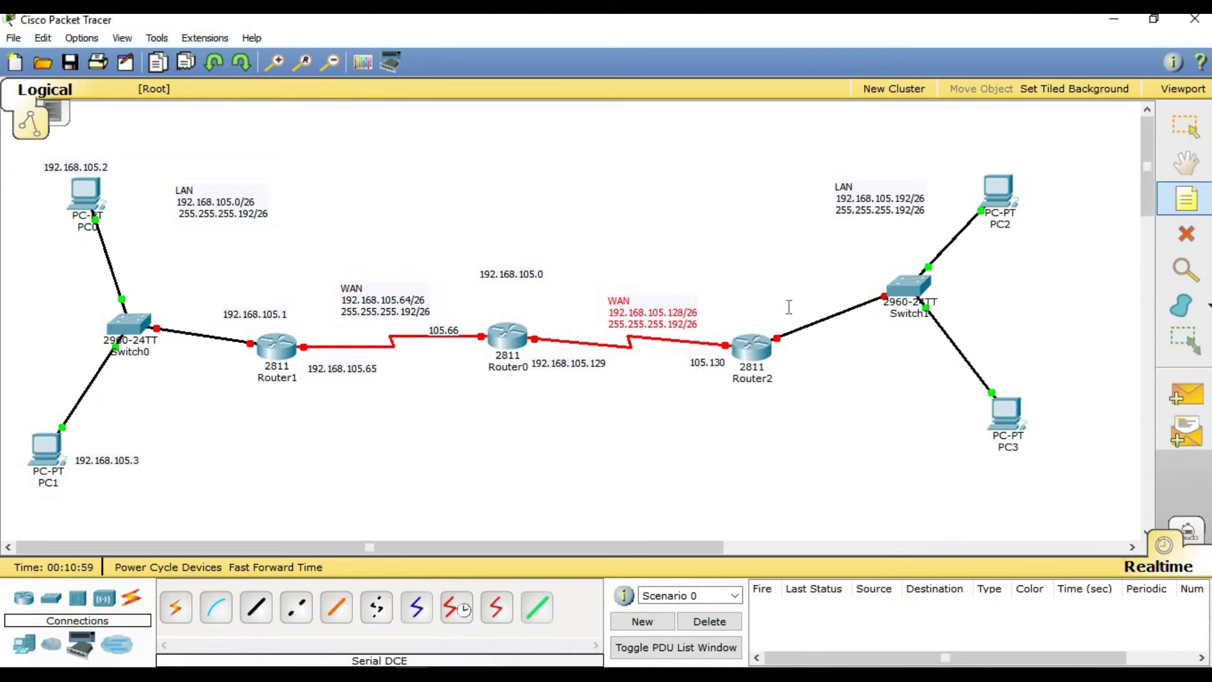
{"action": "left_click", "coordinate": [772, 316]}
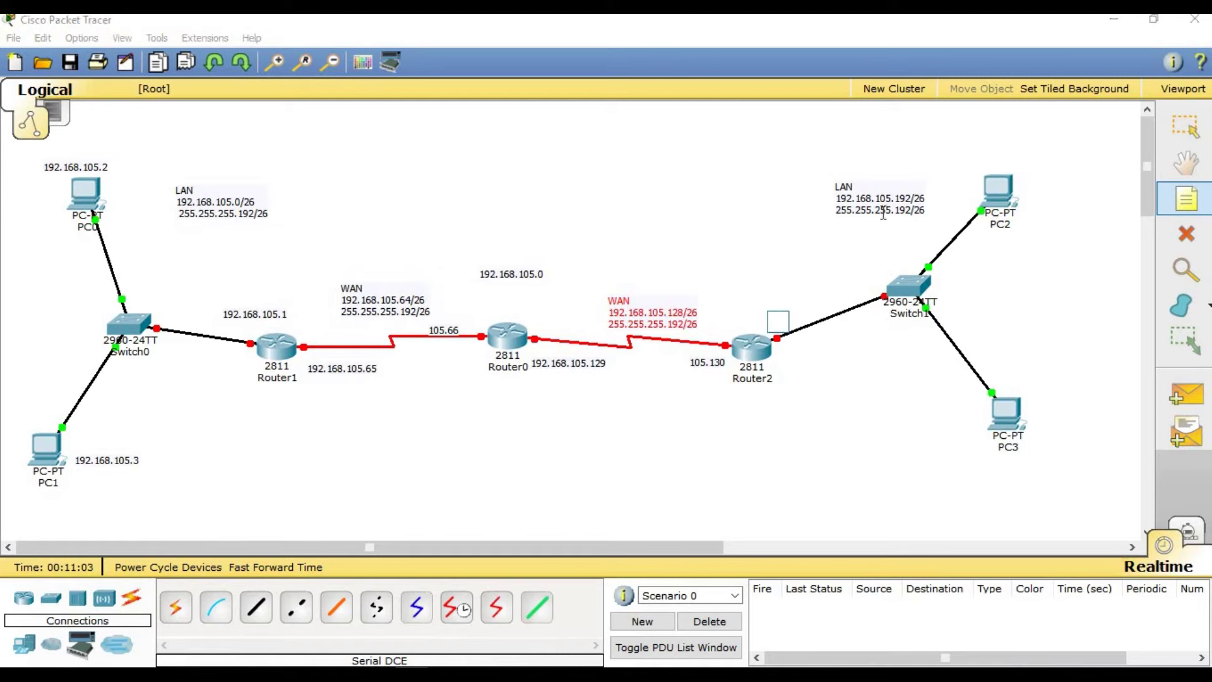
{"action": "type", "text": "192.168.105.193"}
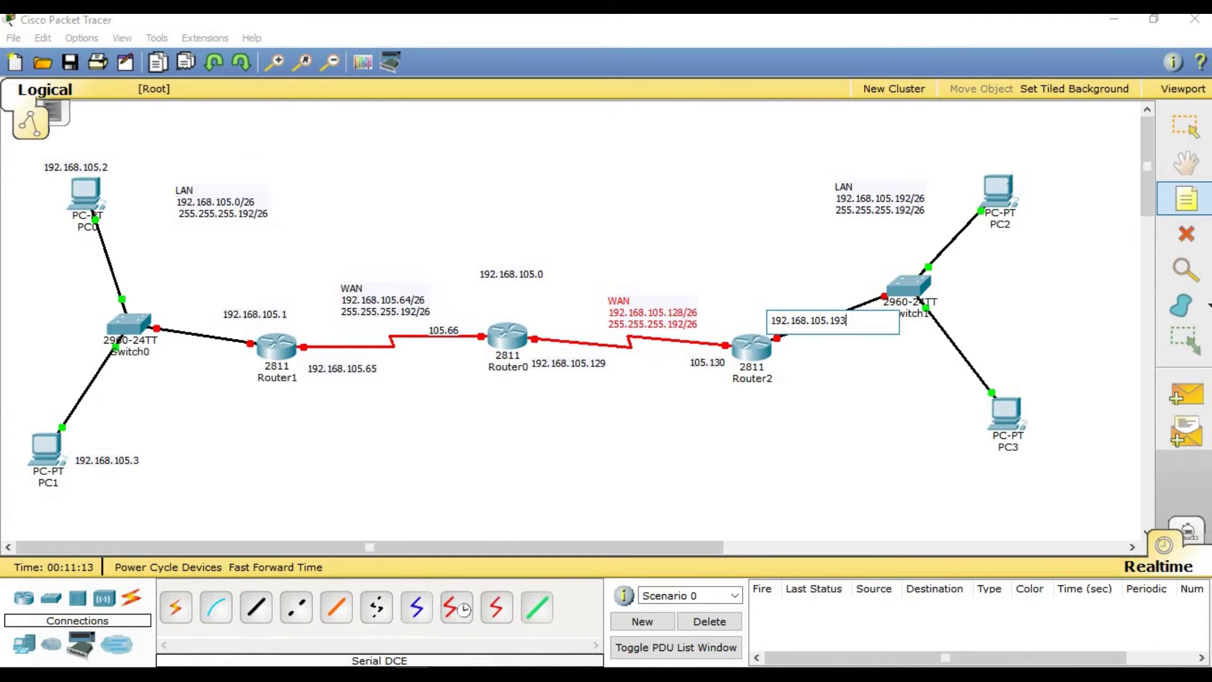
Place a note reading 192.168.105.194 above PC2
{"action": "left_click", "coordinate": [1189, 204]}
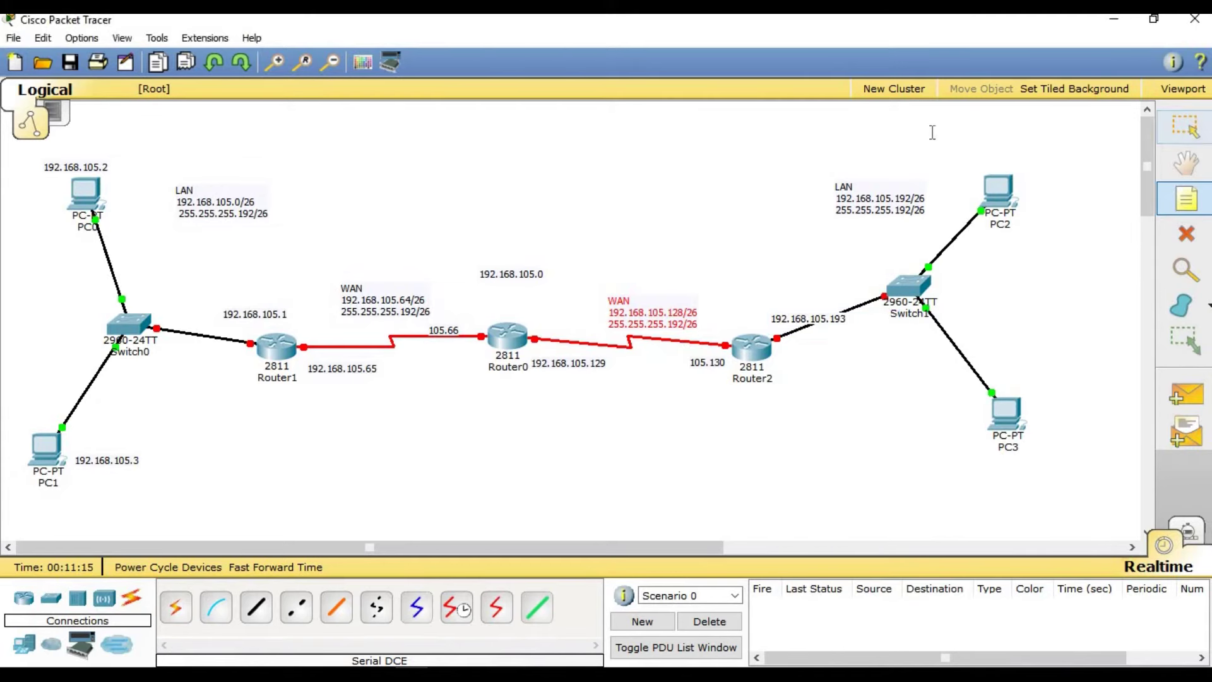
{"action": "left_click", "coordinate": [988, 162]}
{"action": "type", "text": "192.16"}
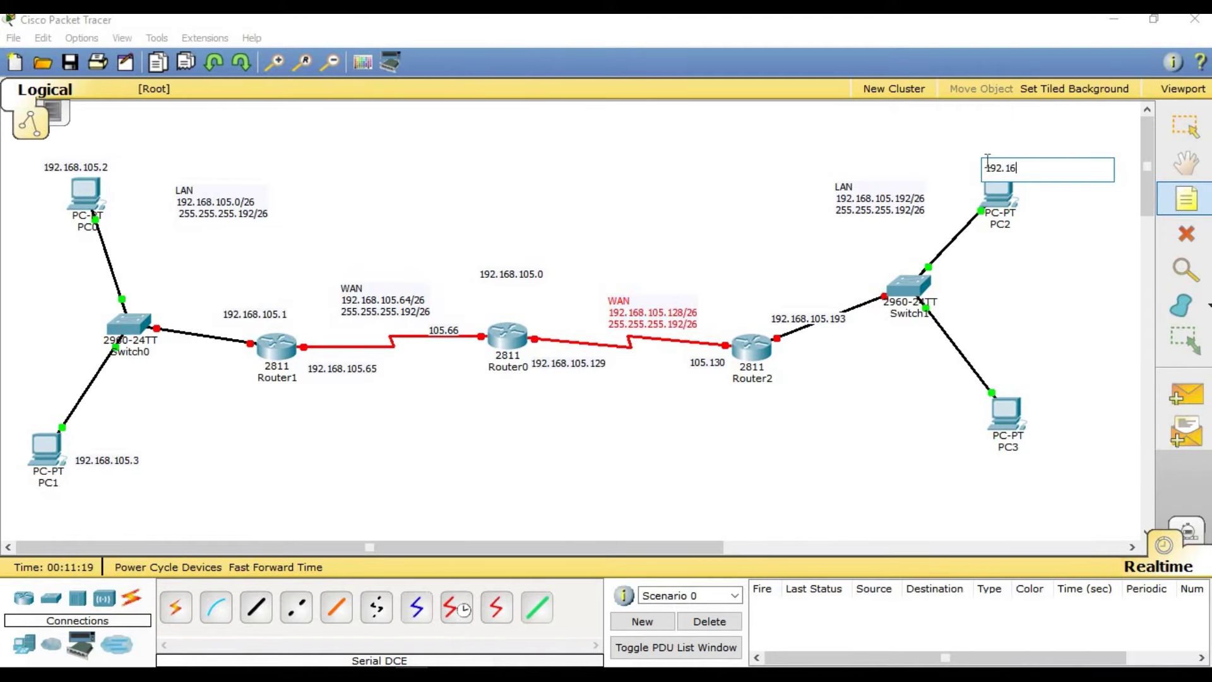
{"action": "type", "text": "8.105.194"}
Place a note reading 105.195 above PC3 and leave note placement
{"action": "left_click", "coordinate": [1180, 201]}
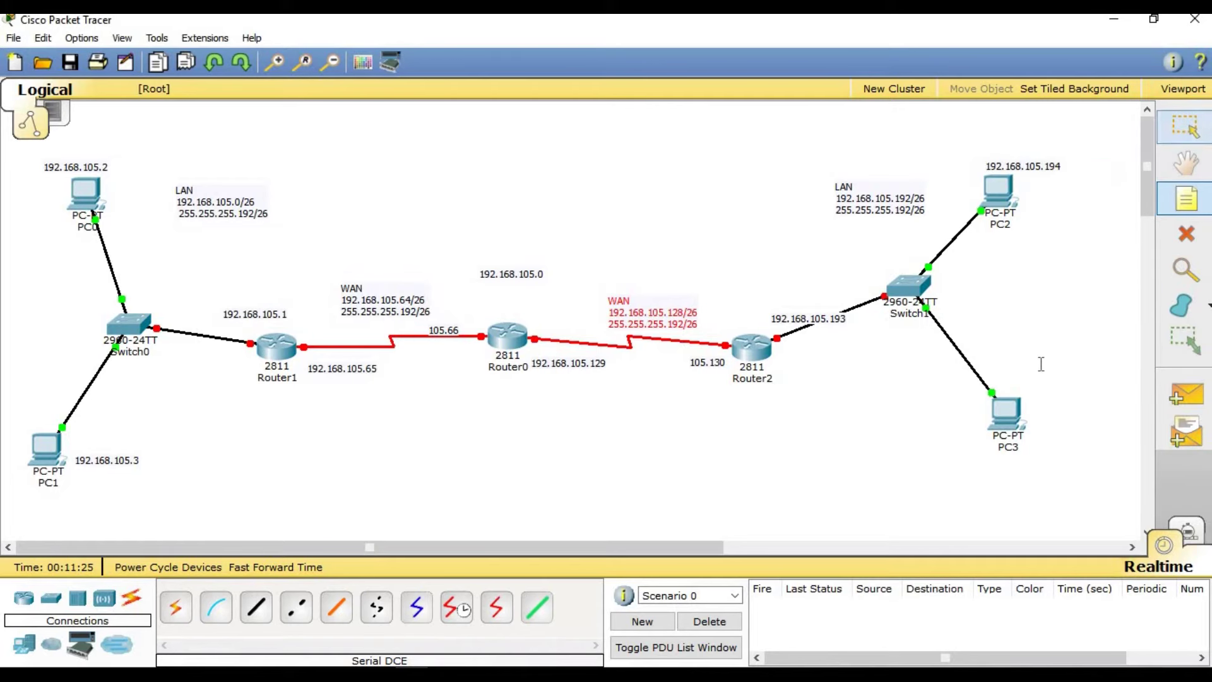
{"action": "left_click", "coordinate": [1006, 381]}
{"action": "type", "text": "105."}
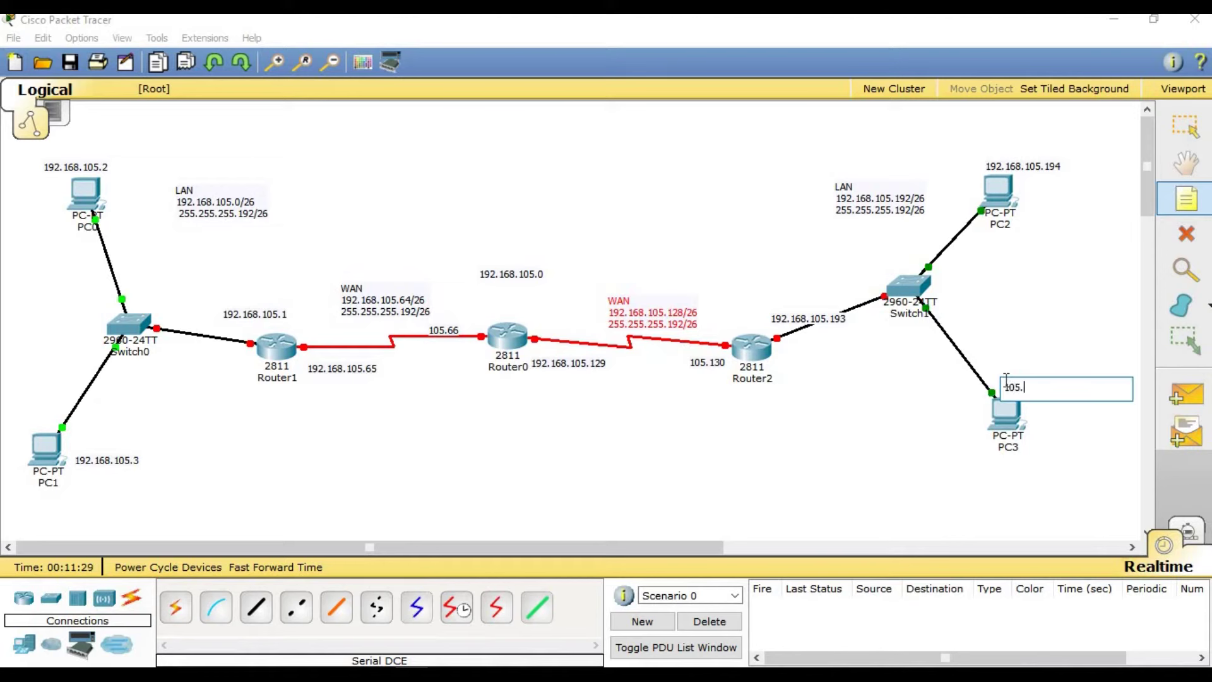
{"action": "type", "text": "195"}
{"action": "left_click", "coordinate": [1192, 135]}
{"action": "left_click", "coordinate": [1192, 135]}
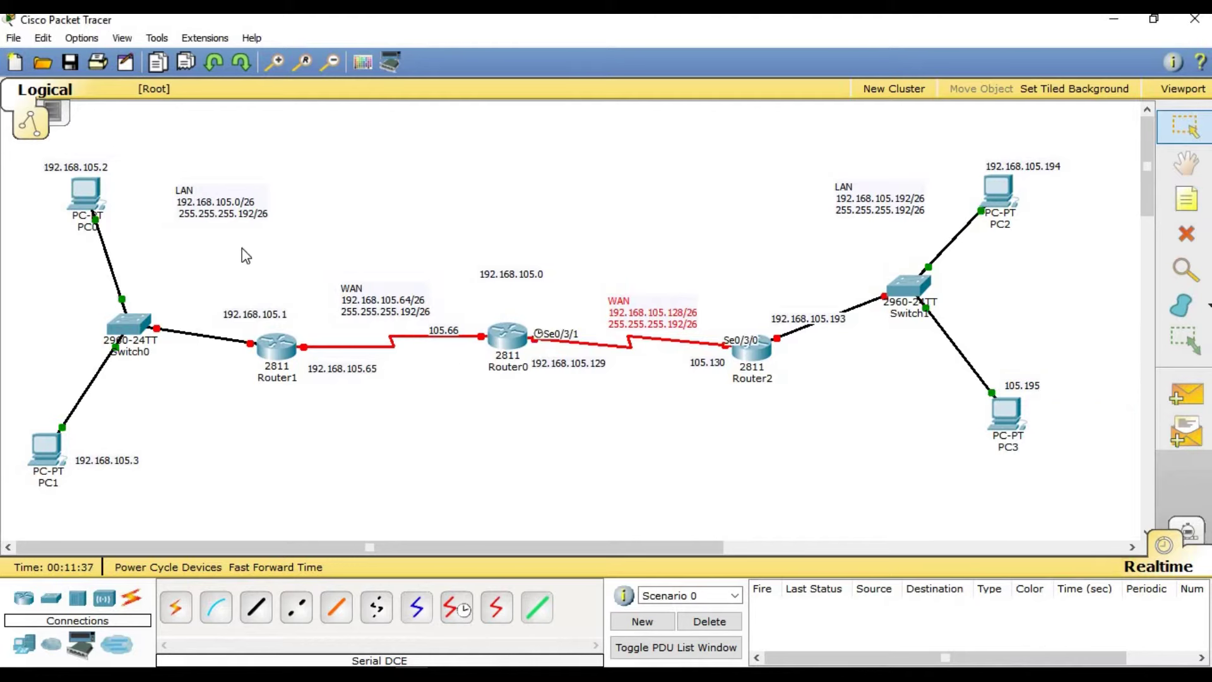
Open Router1's configuration and turn on its FastEthernet0/0 port
{"action": "left_click", "coordinate": [278, 348]}
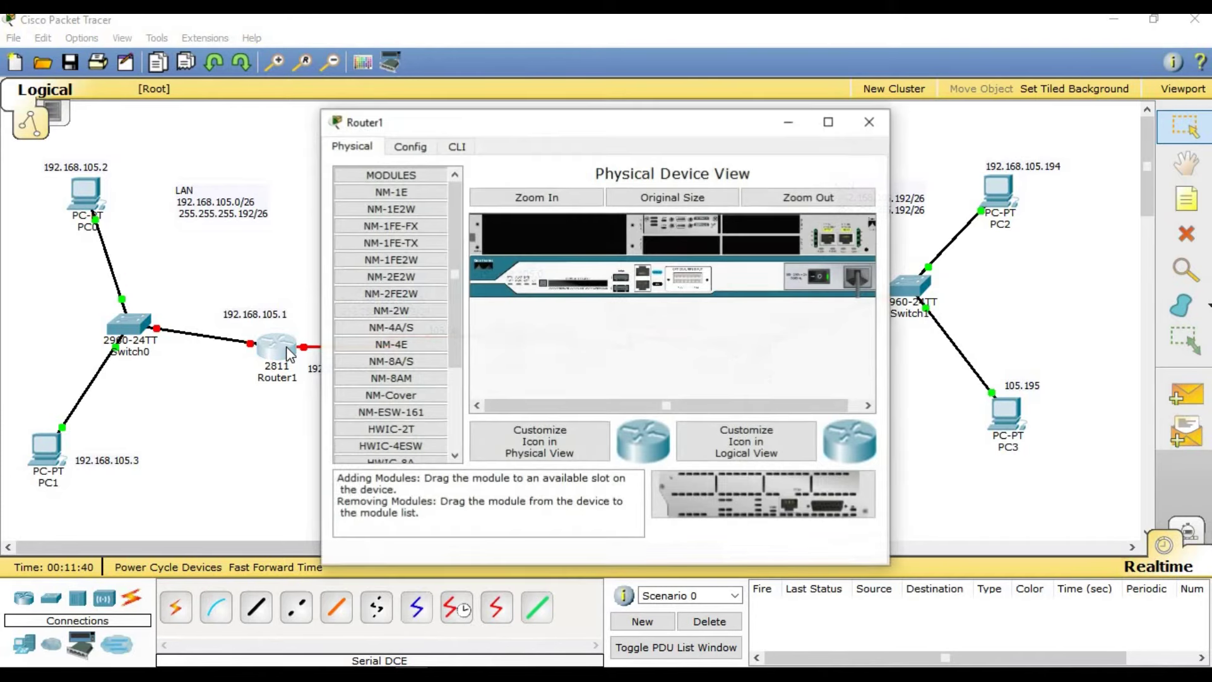
{"action": "left_click", "coordinate": [402, 151]}
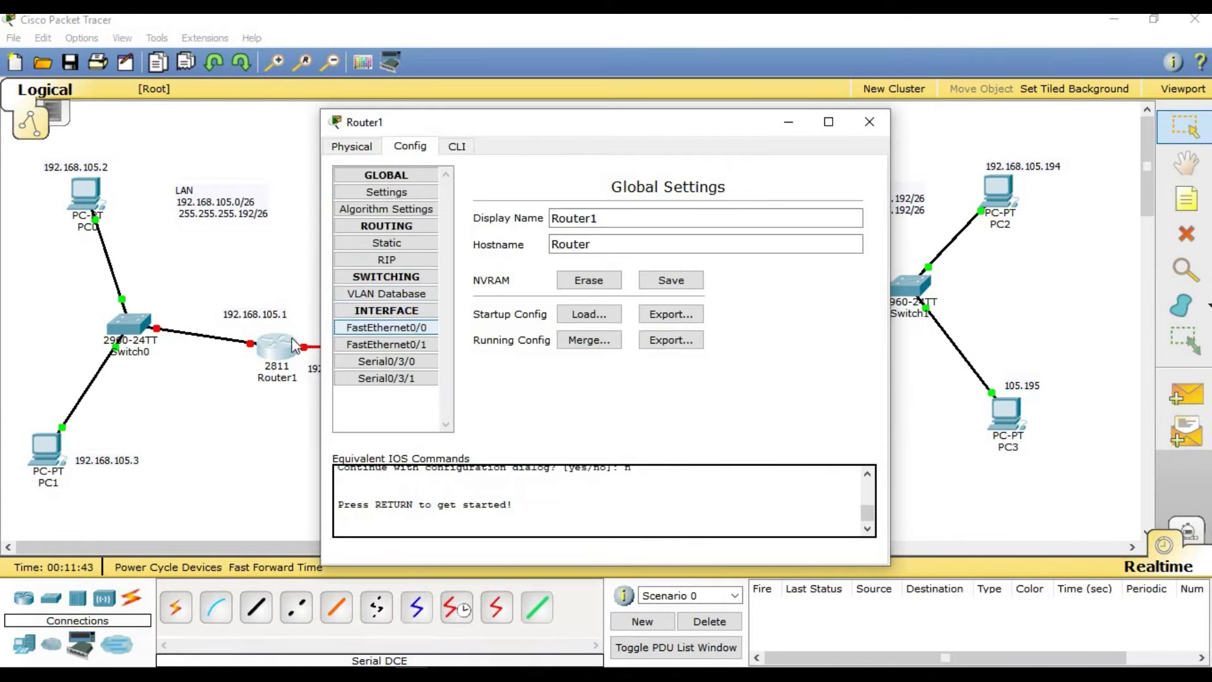
{"action": "left_click", "coordinate": [215, 396]}
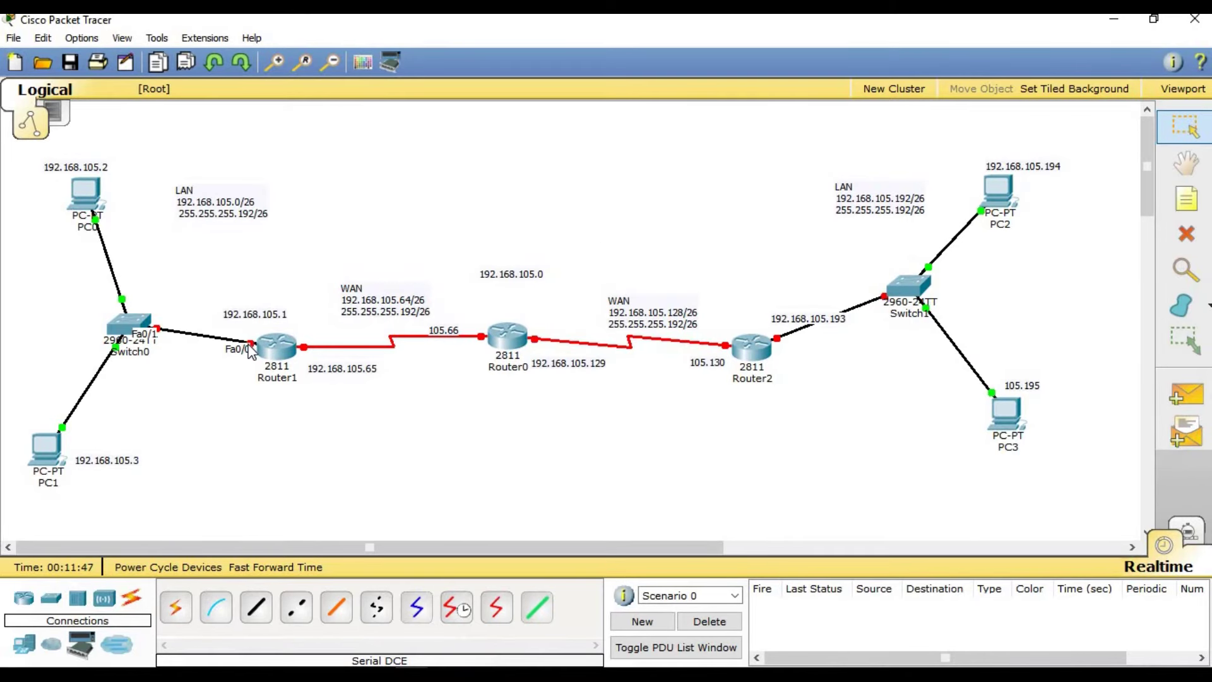
{"action": "left_click", "coordinate": [288, 351]}
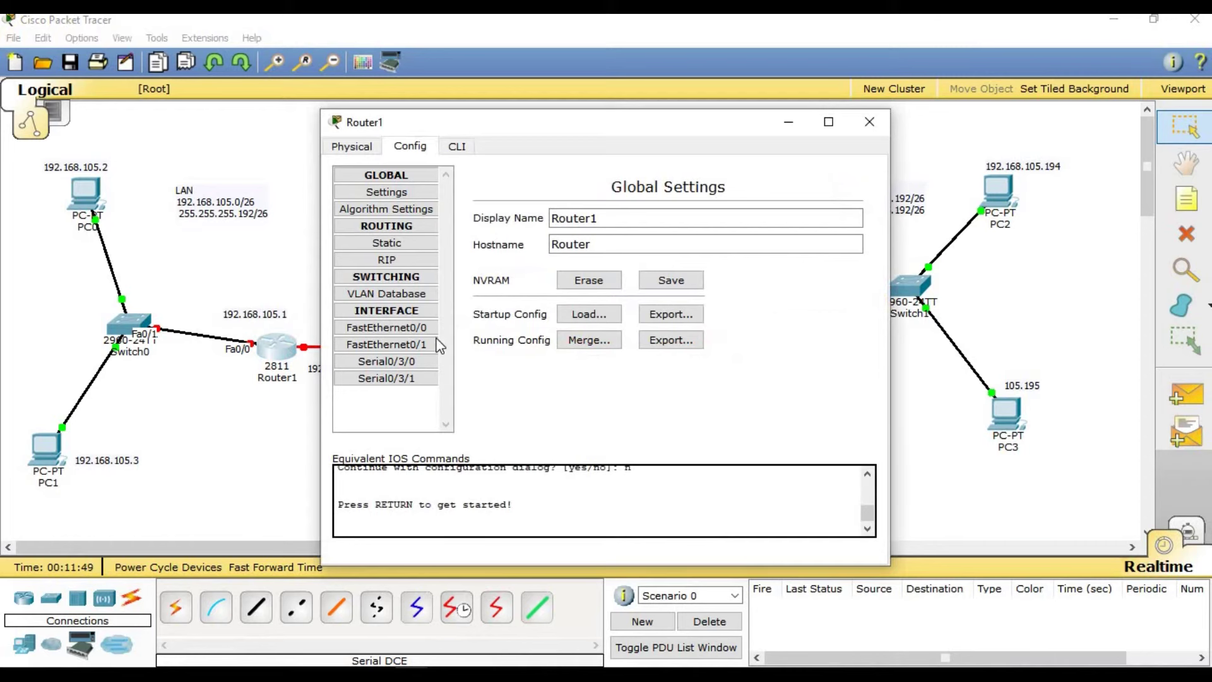
{"action": "left_click", "coordinate": [387, 327]}
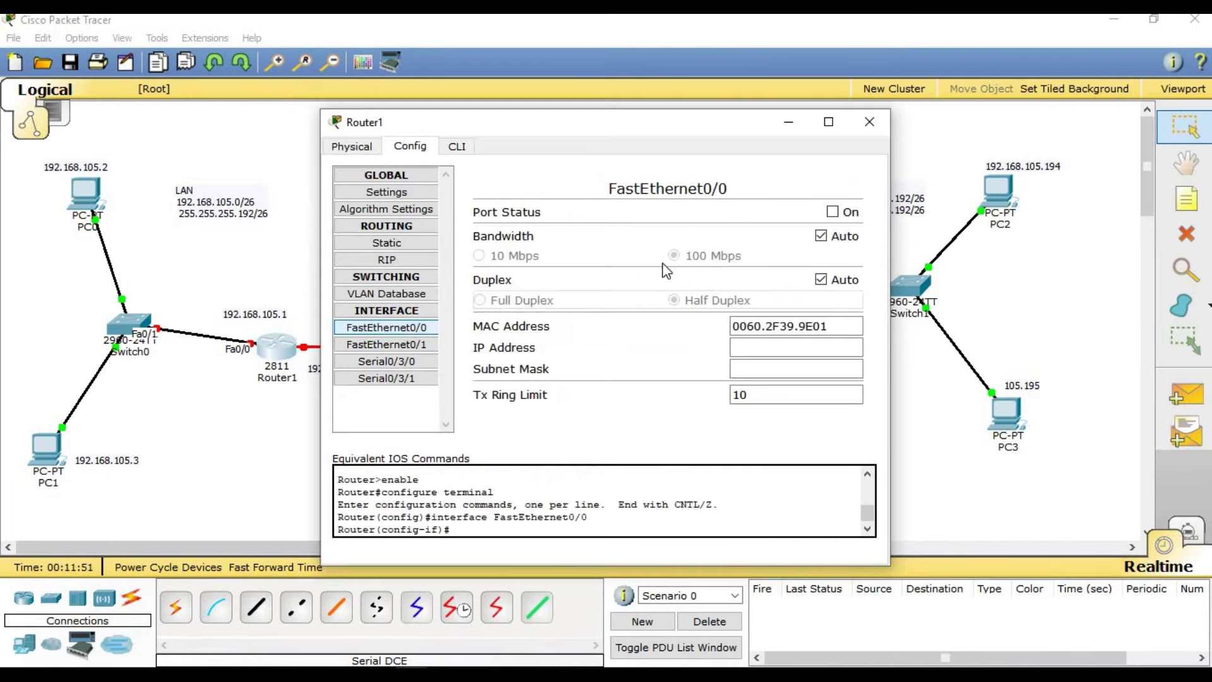
{"action": "left_click", "coordinate": [832, 212]}
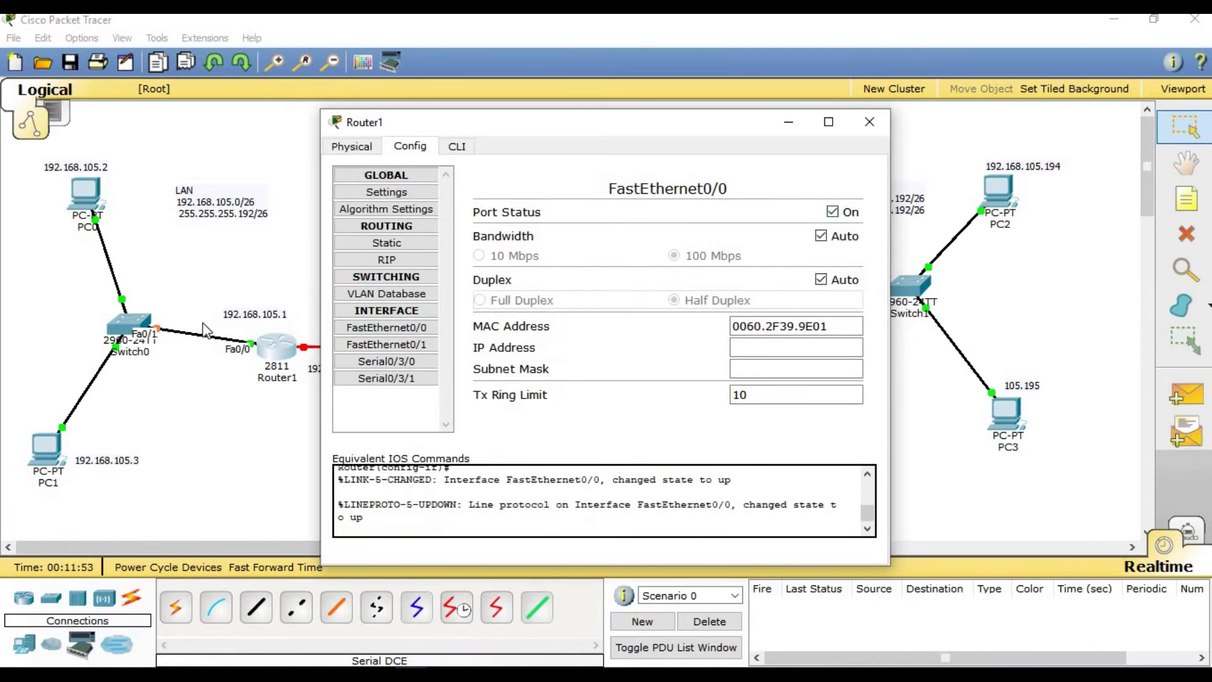
Set Router1's FastEthernet0/0 IP address to 192.168.105.1 with subnet mask 255.255.255.192
{"action": "left_click", "coordinate": [759, 348]}
{"action": "type", "text": ".168"}
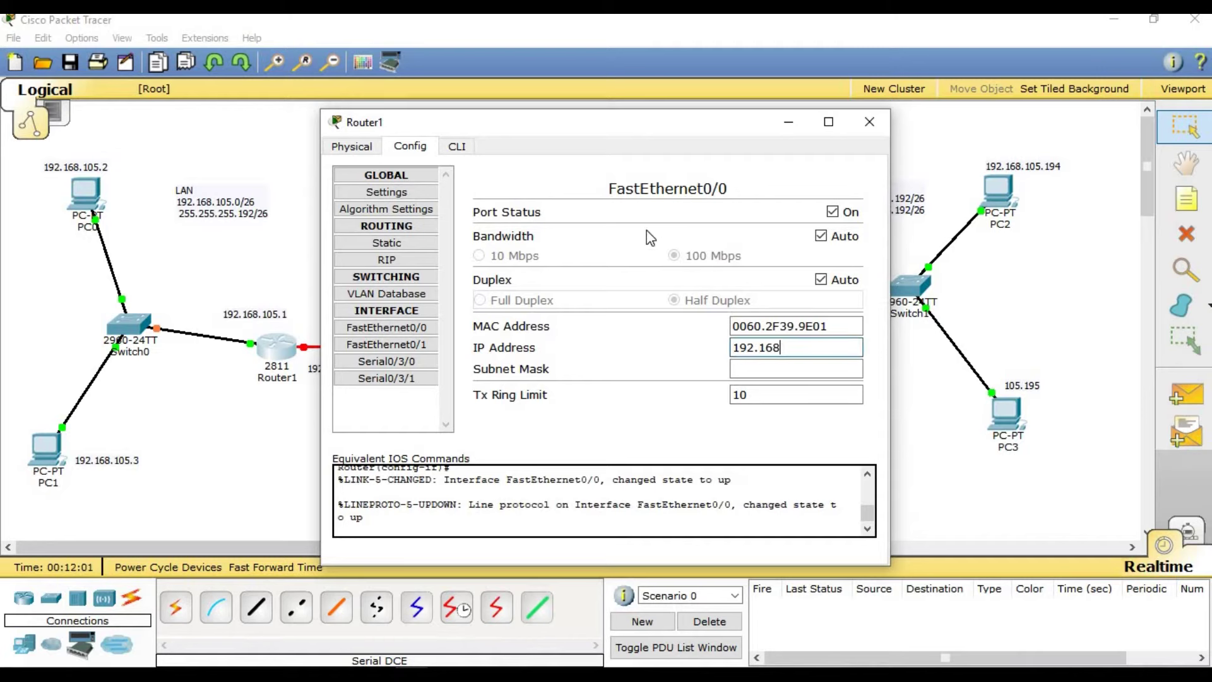
{"action": "type", "text": ".105.1"}
{"action": "key", "text": "Tab"}
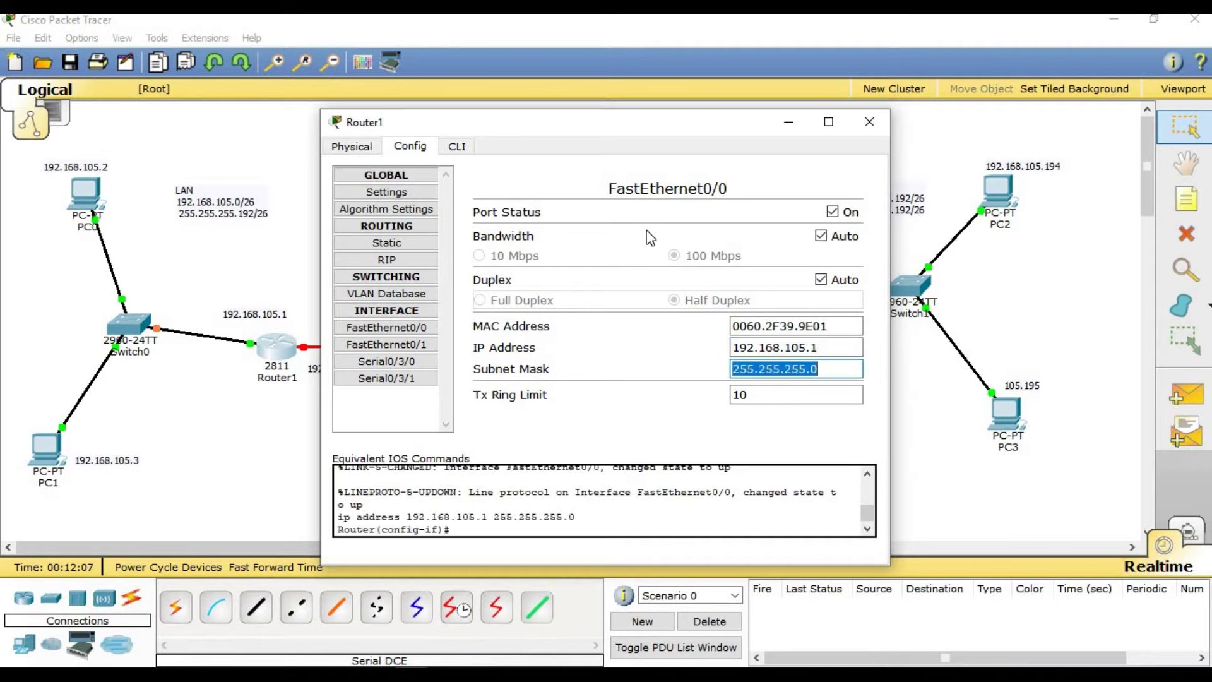
{"action": "key", "text": "End"}
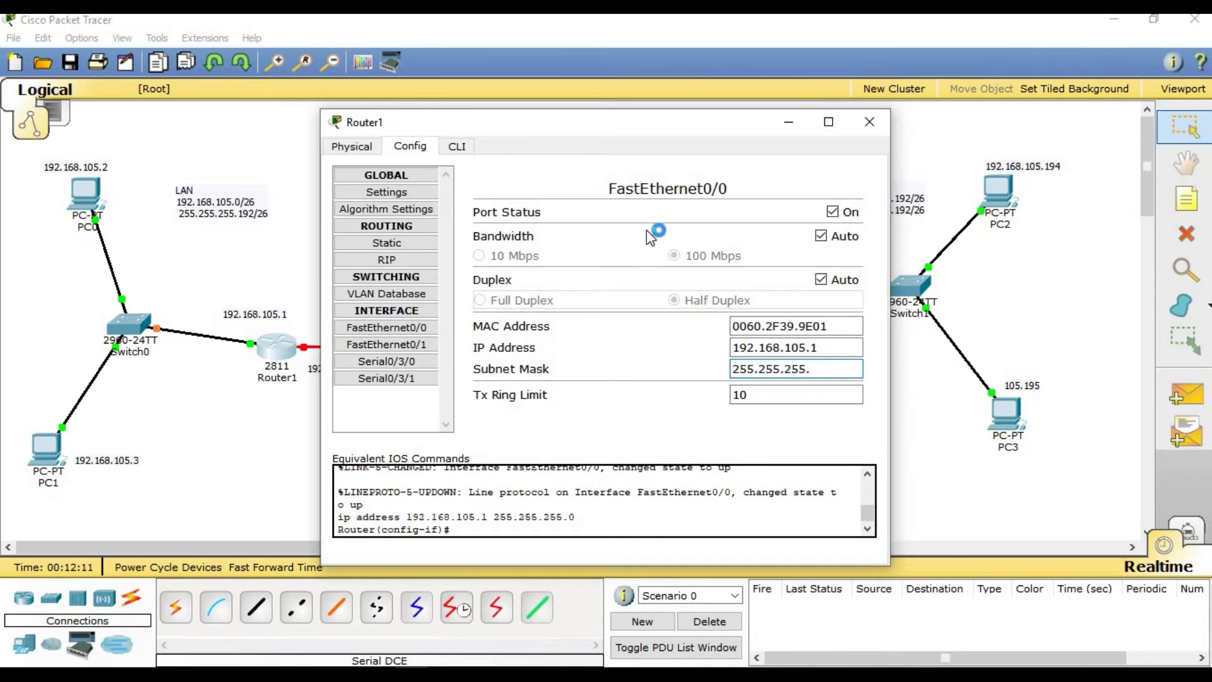
{"action": "type", "text": "192"}
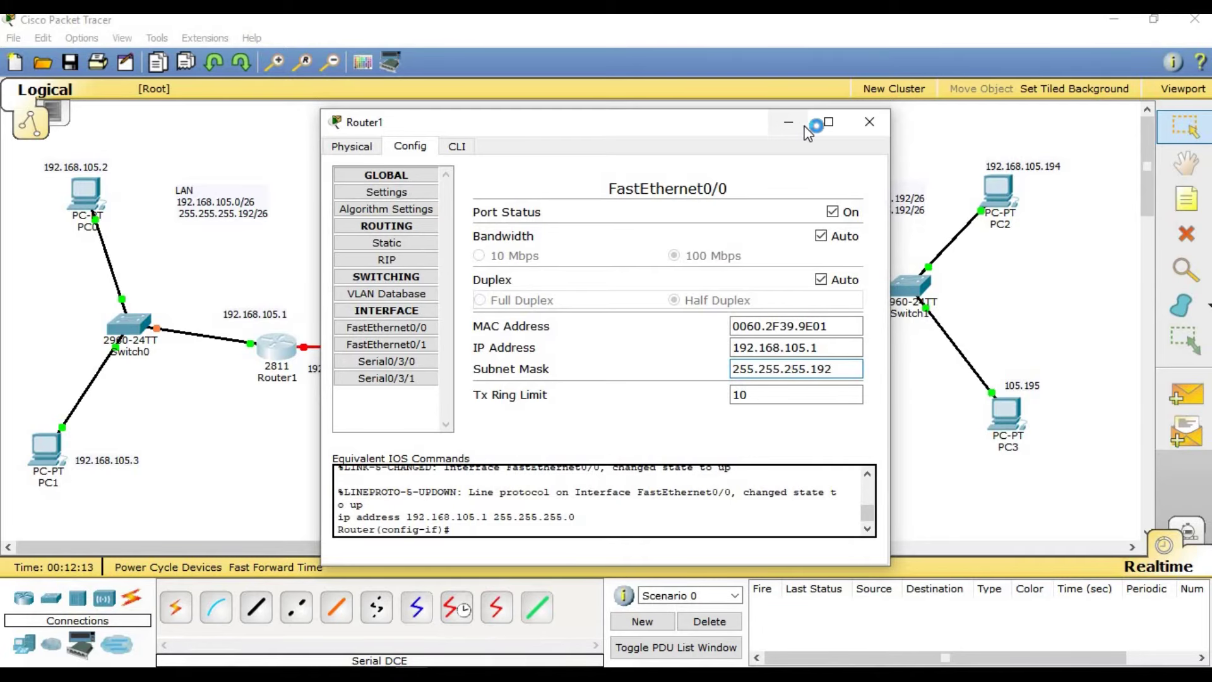
Close Router1's configuration and set PC0's static IP address to 192.168.105.2
{"action": "left_click", "coordinate": [870, 122]}
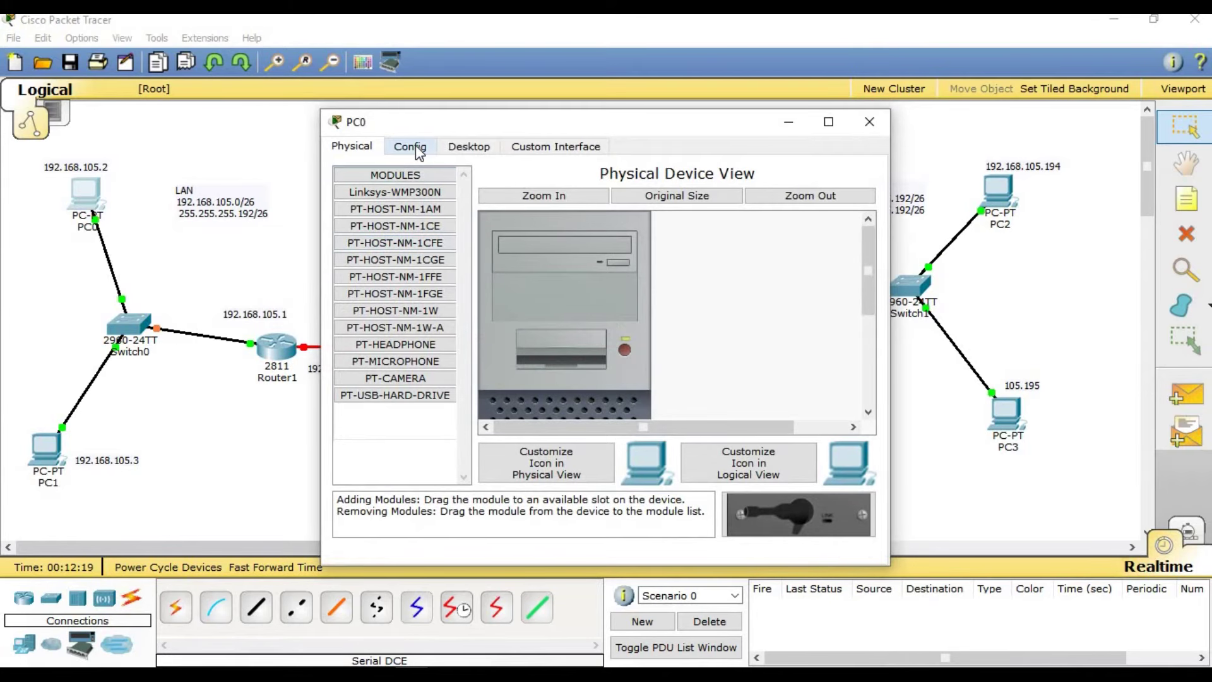
{"action": "left_click", "coordinate": [413, 145]}
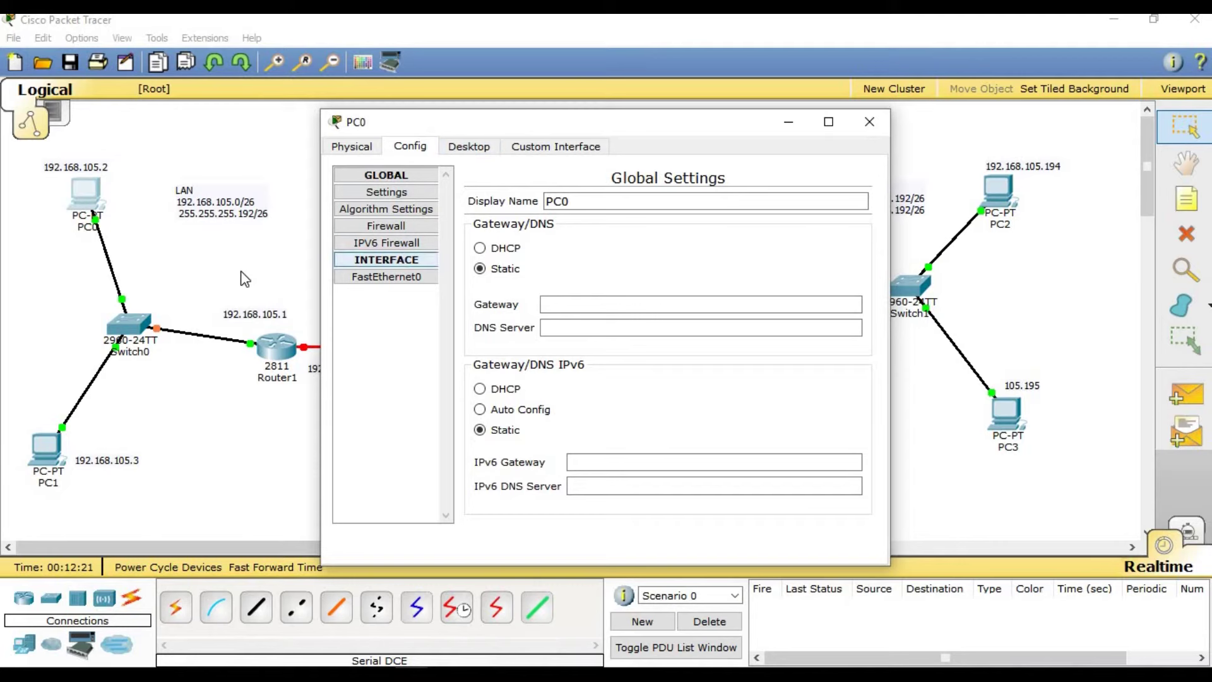
{"action": "left_click", "coordinate": [469, 146]}
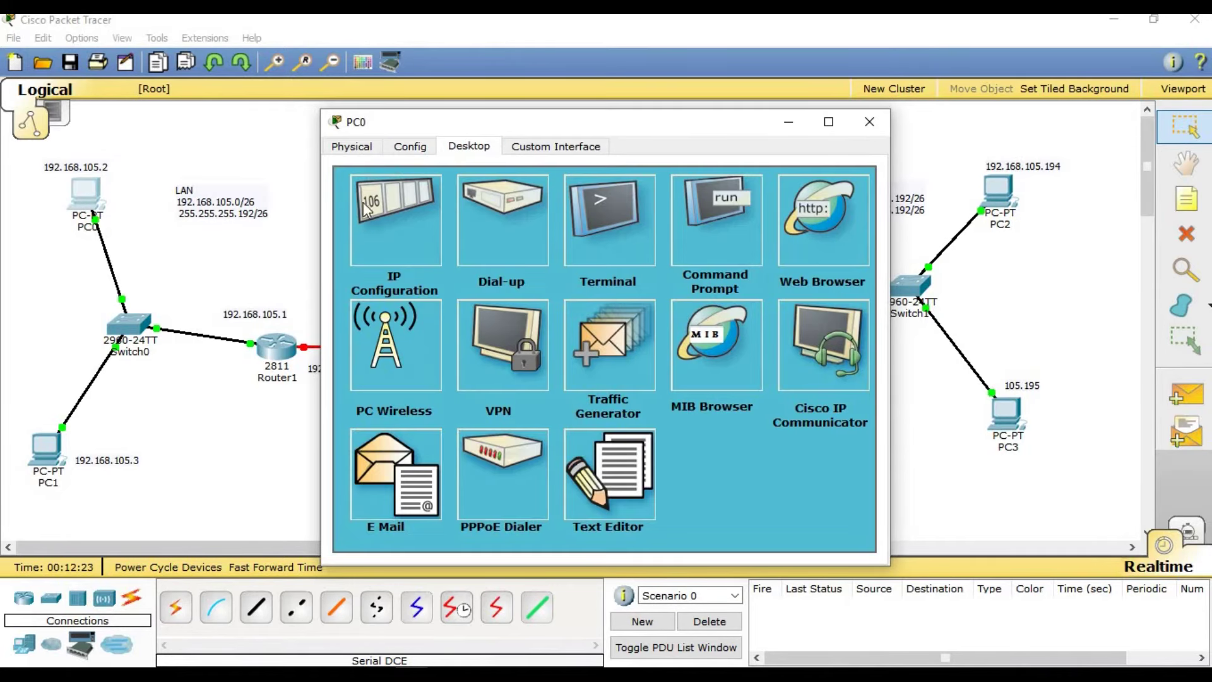
{"action": "left_click", "coordinate": [365, 233]}
{"action": "type", "text": "192.168.105.2"}
{"action": "key", "text": "Tab"}
Set PC0's subnet mask to 255.255.255.192, dismissing the error and re-entering the mask
{"action": "type", "text": "0"}
{"action": "type", "text": "255"}
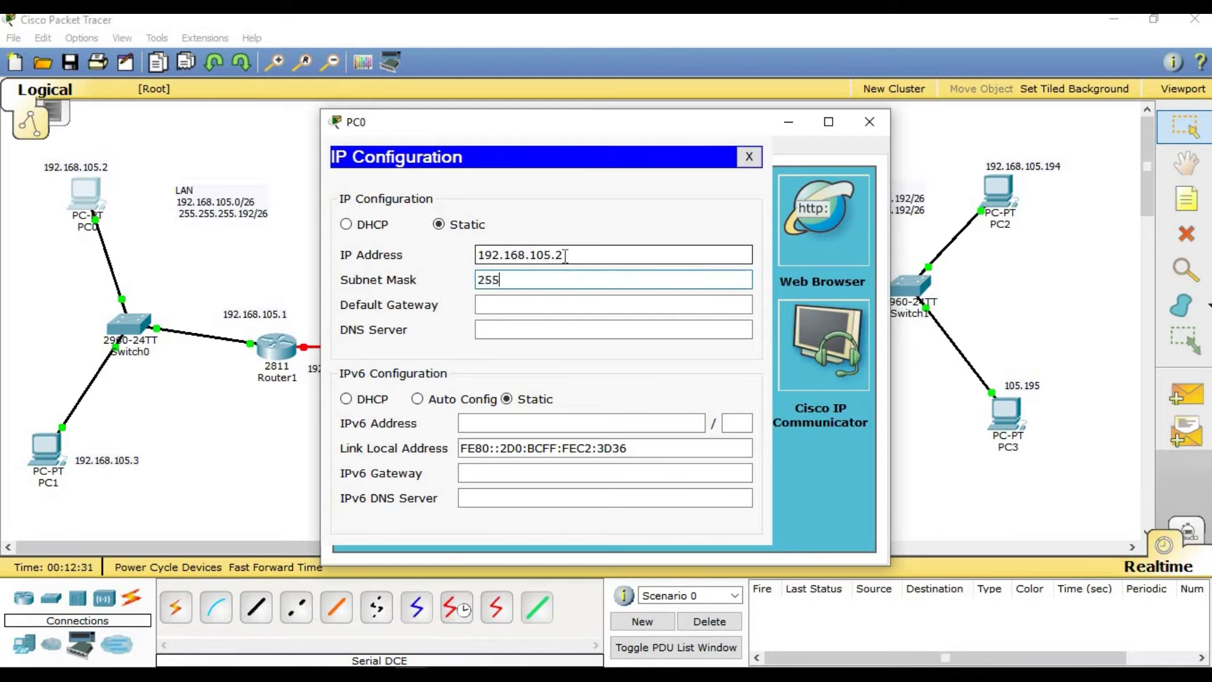
{"action": "type", "text": "..255.255.192"}
{"action": "left_click", "coordinate": [565, 304]}
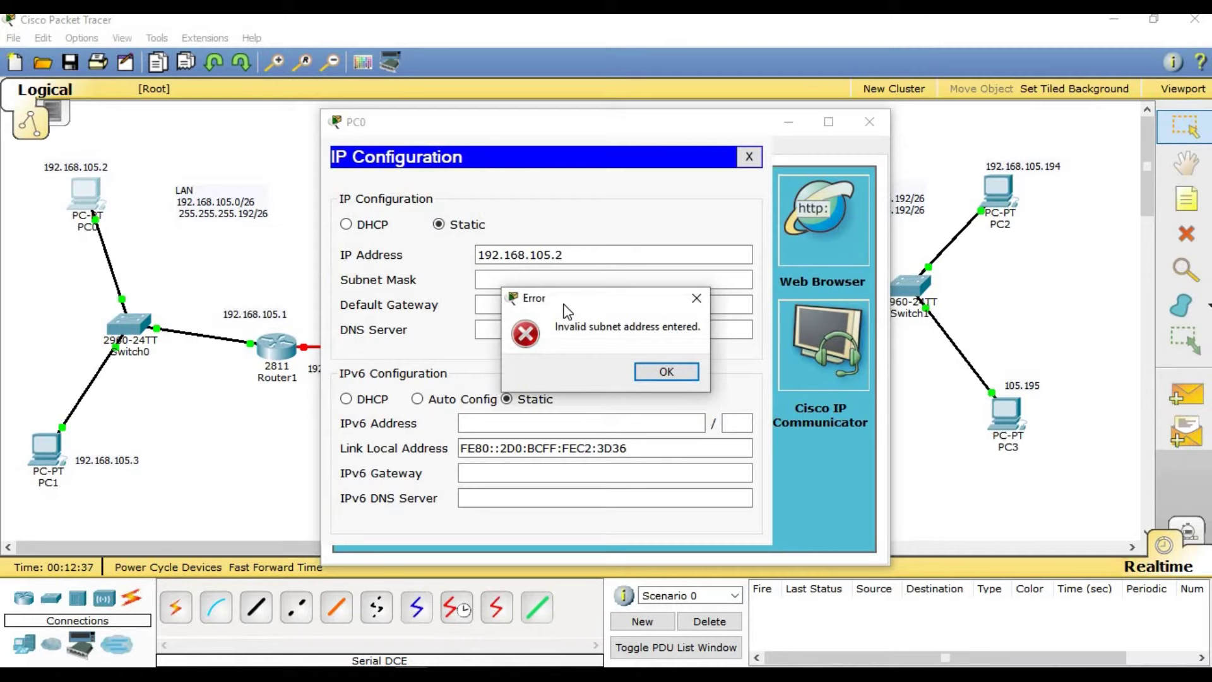
{"action": "left_click", "coordinate": [667, 371]}
{"action": "left_click", "coordinate": [599, 279]}
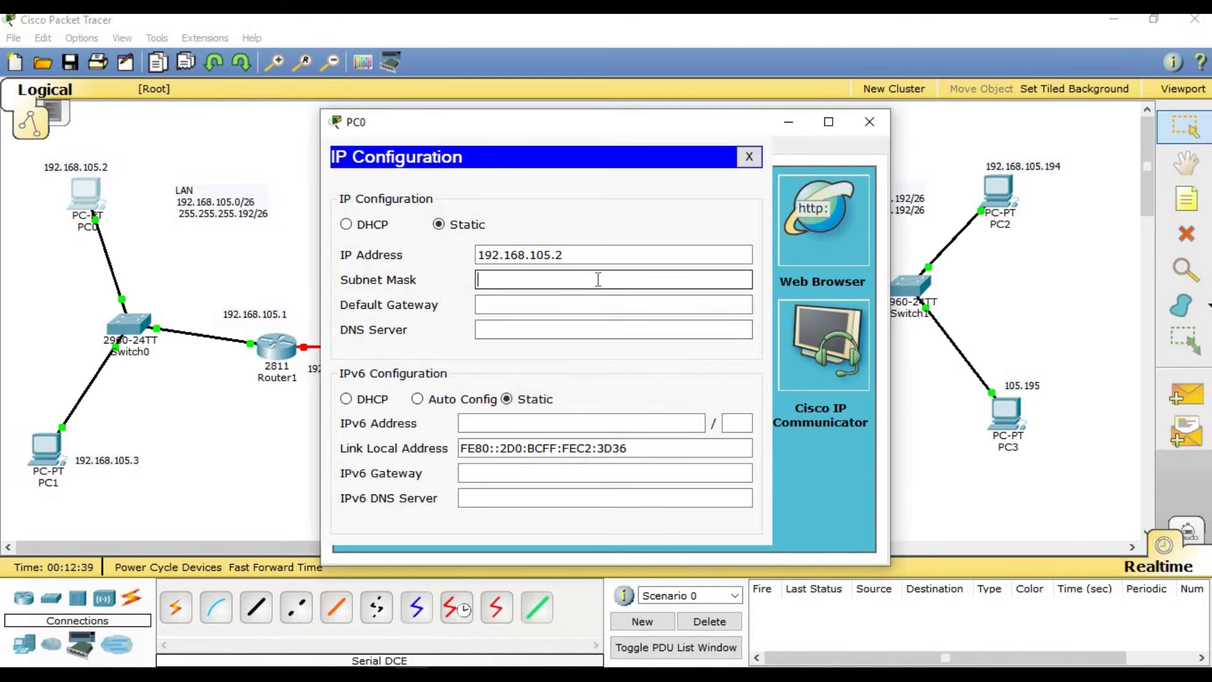
{"action": "type", "text": "255.255.255.192"}
{"action": "key", "text": "Tab"}
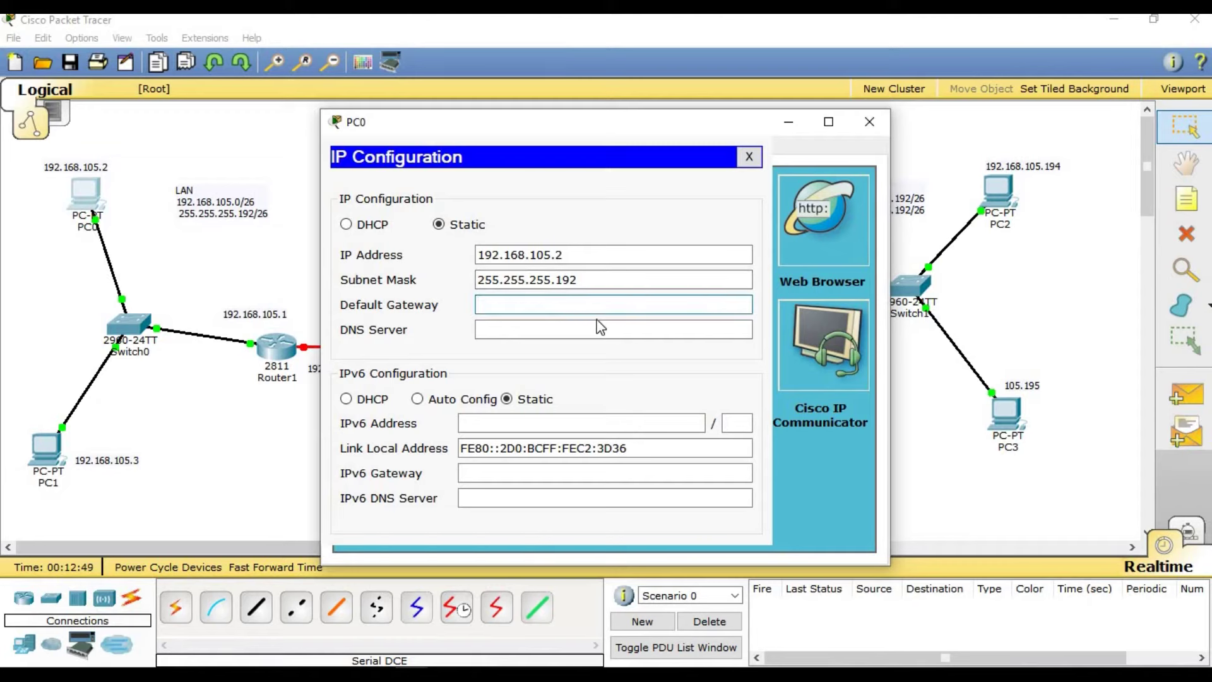
Set PC0's default gateway to 192.168.105.1 and close its window
{"action": "type", "text": "192.168.105.1"}
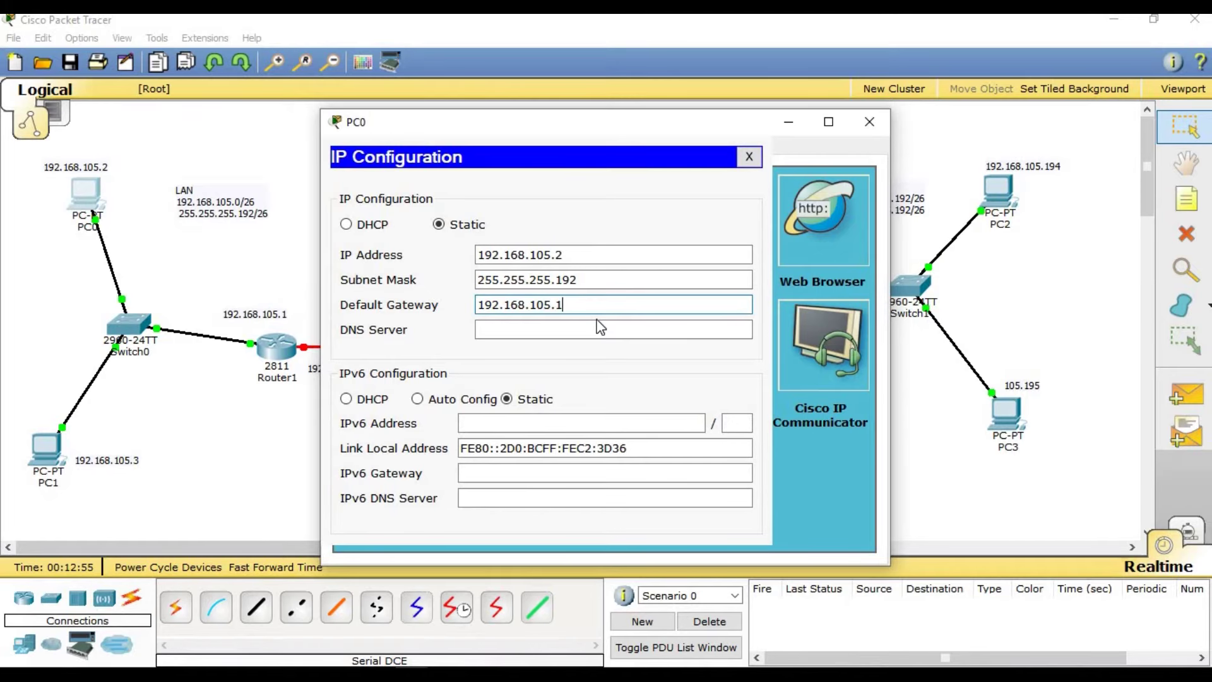
{"action": "left_click", "coordinate": [748, 157]}
{"action": "key", "text": "alt+F4"}
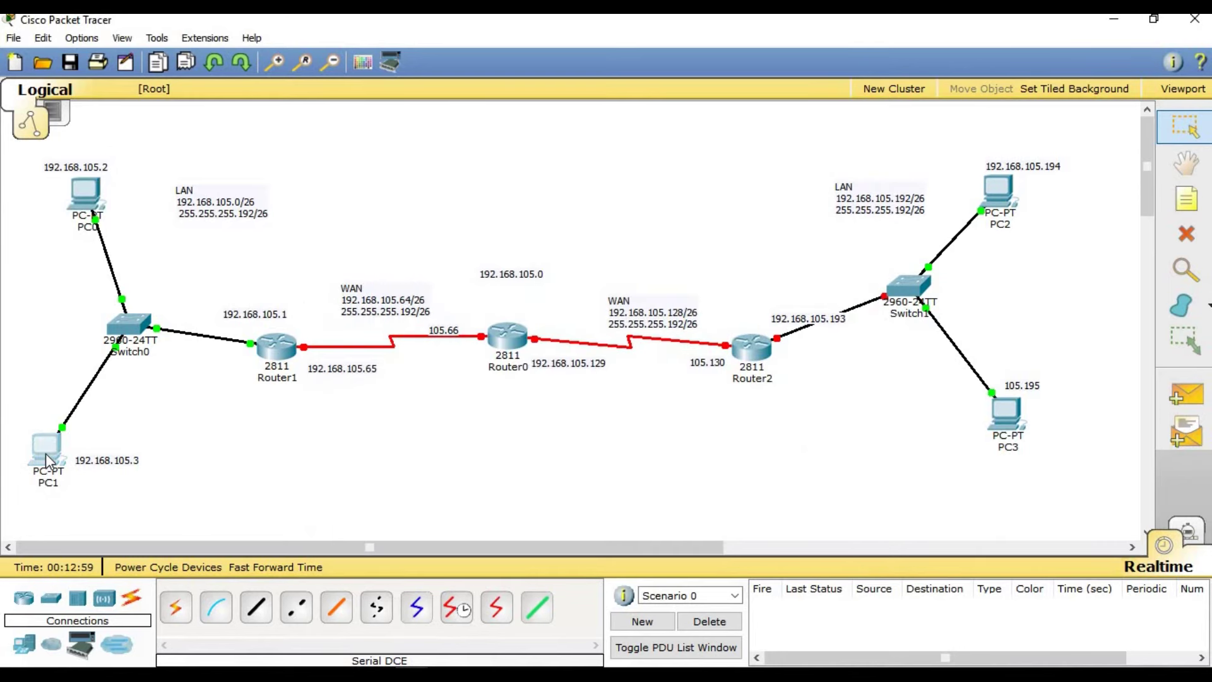
Give PC1 the static IP address 192.168.105.3 with subnet mask 255.255.255.192
{"action": "left_click", "coordinate": [44, 448]}
{"action": "left_click", "coordinate": [467, 147]}
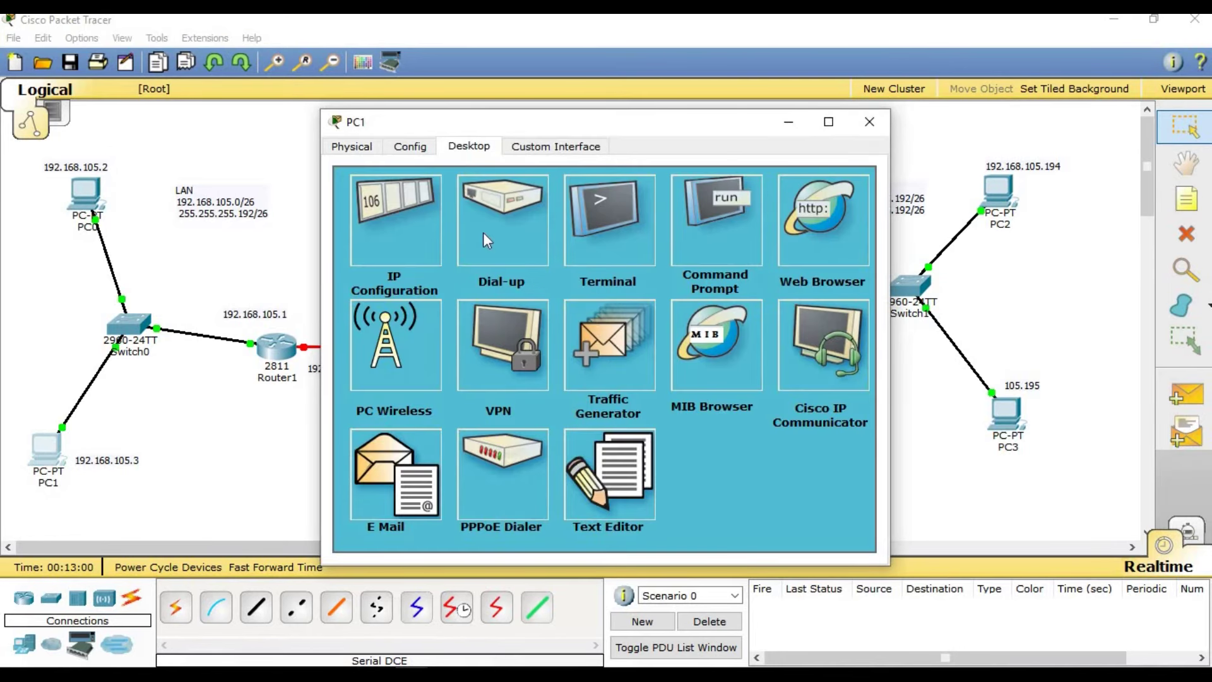
{"action": "left_click", "coordinate": [426, 255]}
{"action": "left_click", "coordinate": [517, 255]}
{"action": "type", "text": "192.168.105.3"}
{"action": "left_click", "coordinate": [517, 279]}
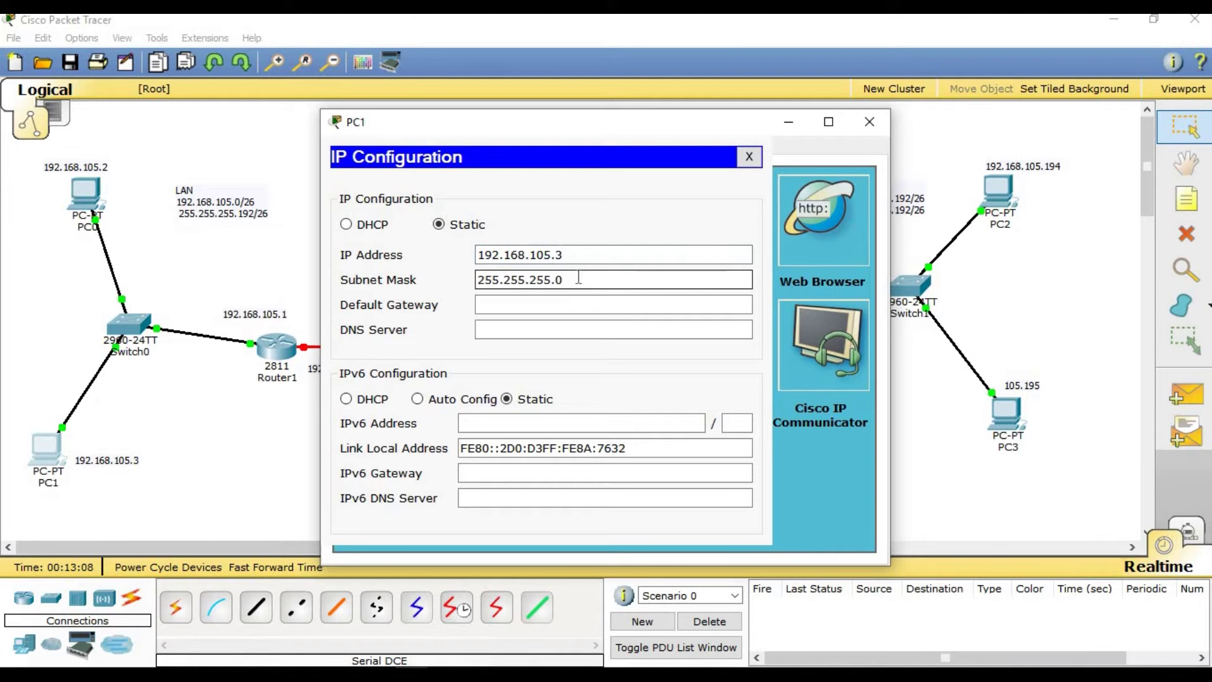
{"action": "key", "text": "BackSpace"}
{"action": "type", "text": "192"}
Set PC1's default gateway to 192.168.105.1 and close its window
{"action": "left_click", "coordinate": [578, 305]}
{"action": "type", "text": "192.1"}
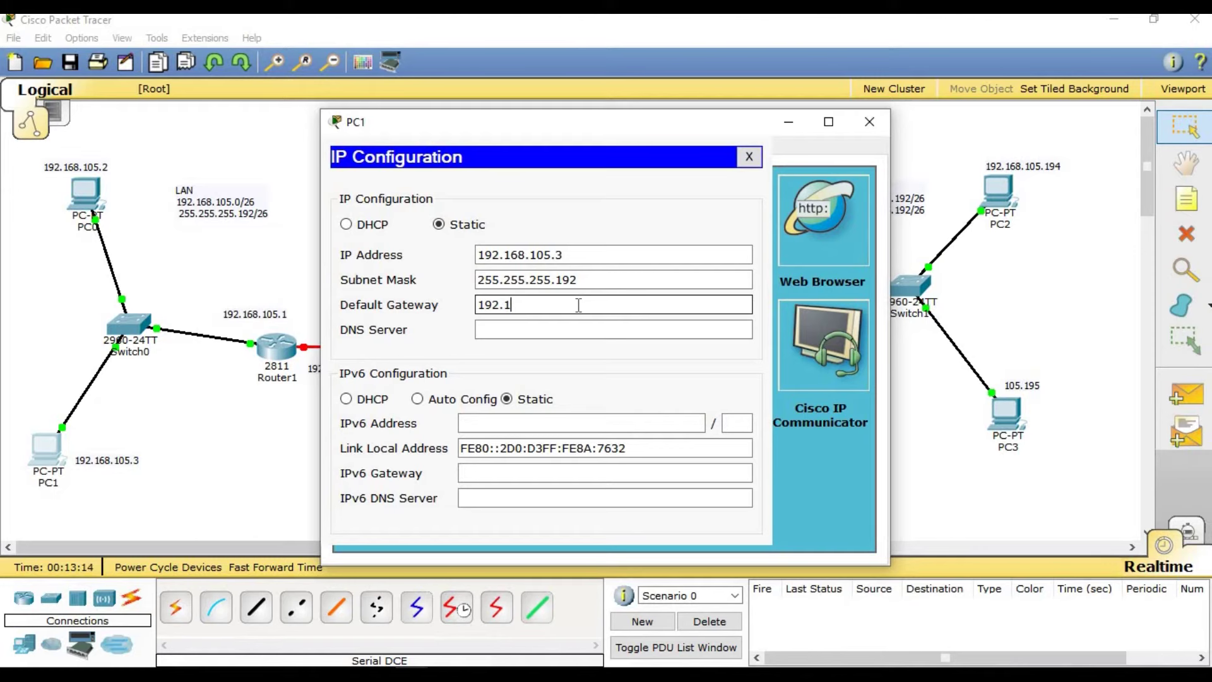
{"action": "type", "text": "68.105.1"}
{"action": "left_click", "coordinate": [749, 157]}
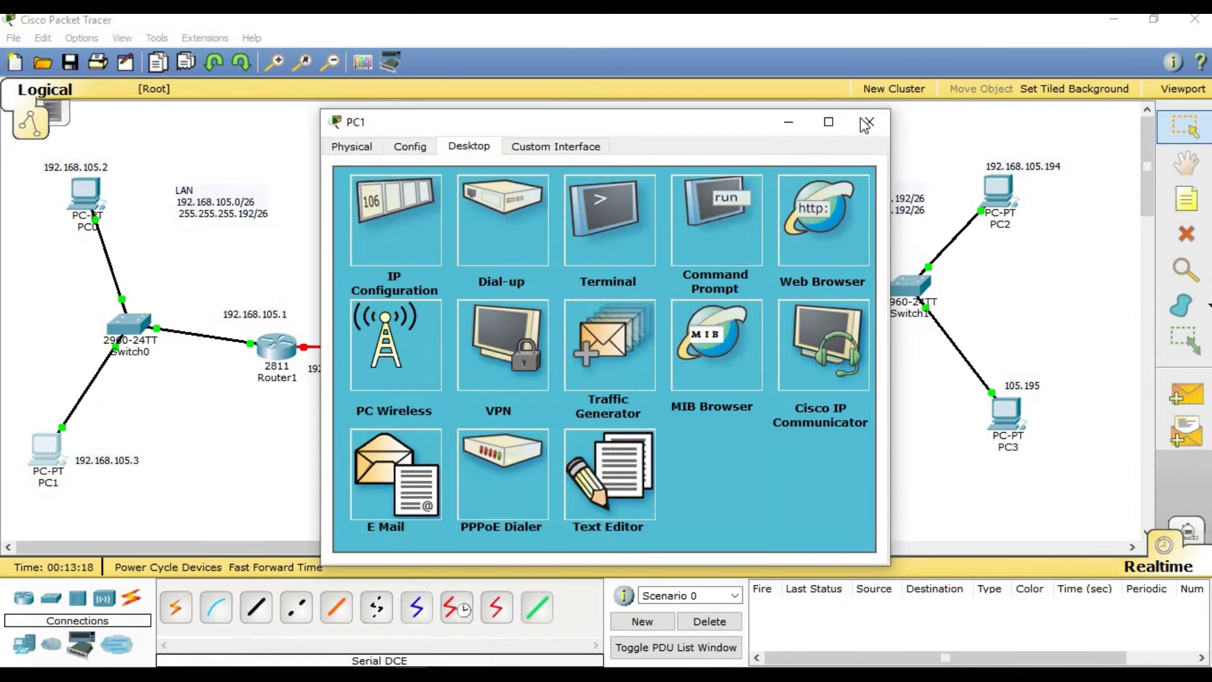
{"action": "left_click", "coordinate": [870, 122]}
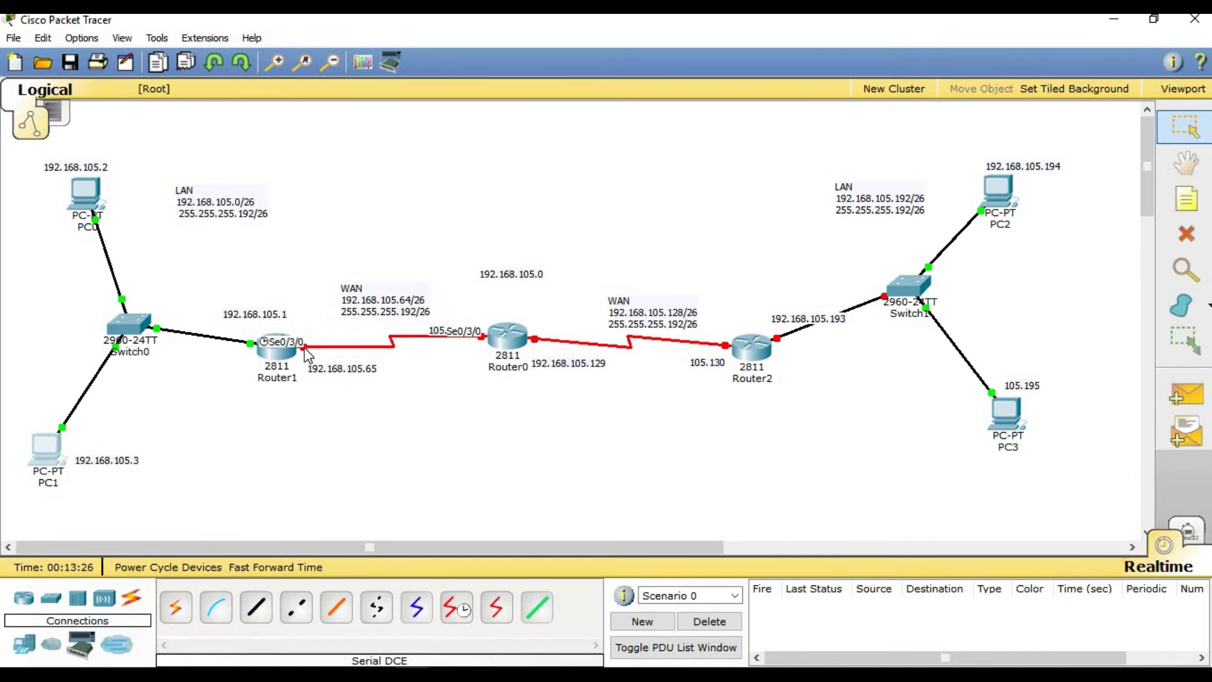
Turn on Router1's Serial0/3/0 port and set its IP address to 192.168.105.65 with subnet mask 255.255.255.192
{"action": "left_click", "coordinate": [281, 351]}
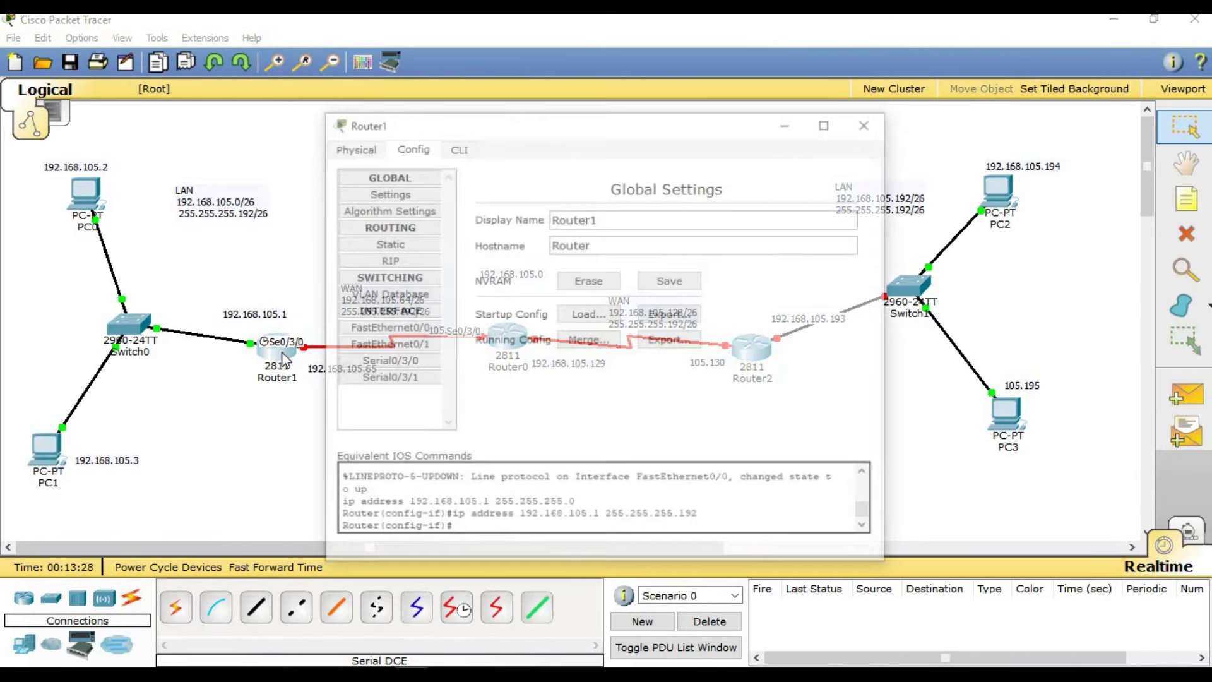
{"action": "left_click", "coordinate": [422, 362]}
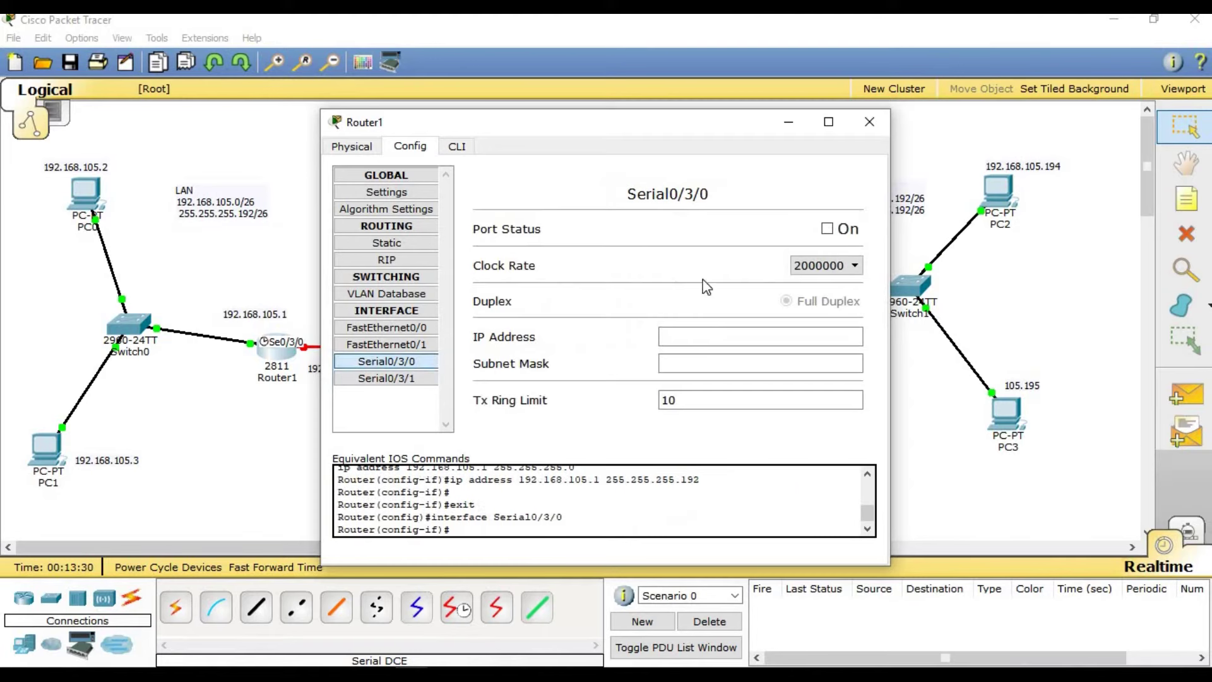
{"action": "left_click", "coordinate": [827, 230]}
{"action": "left_click", "coordinate": [718, 335]}
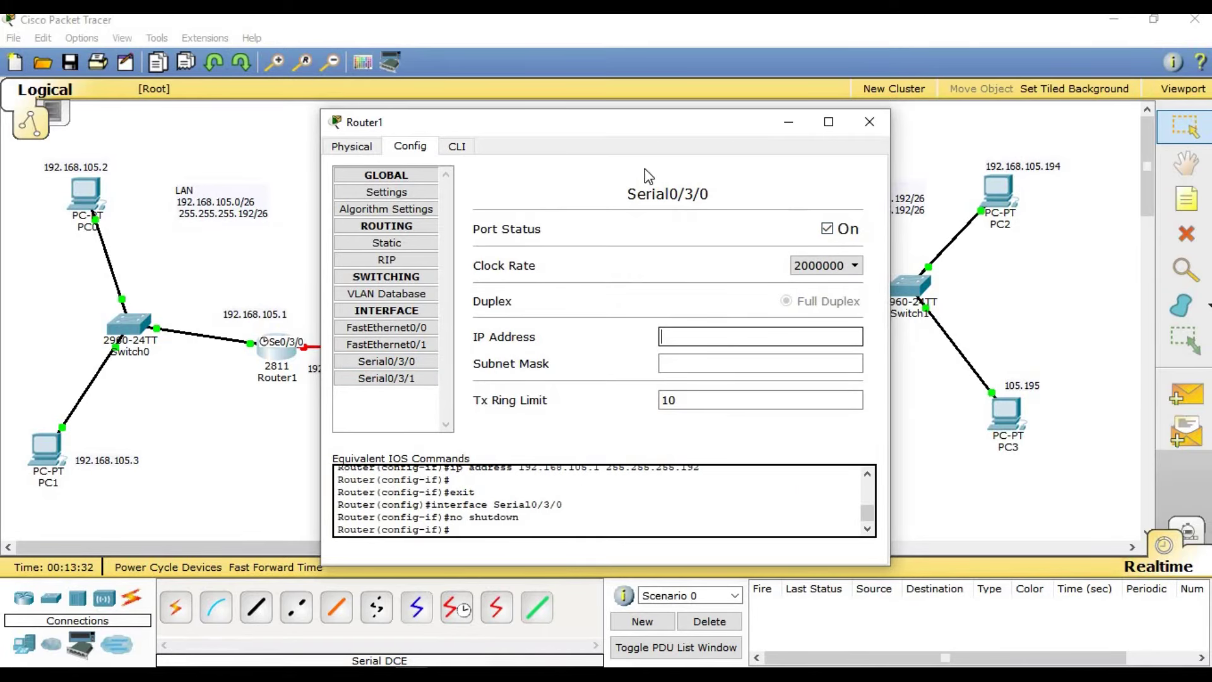
{"action": "left_click_drag", "start_coordinate": [631, 123], "coordinate": [697, 91]}
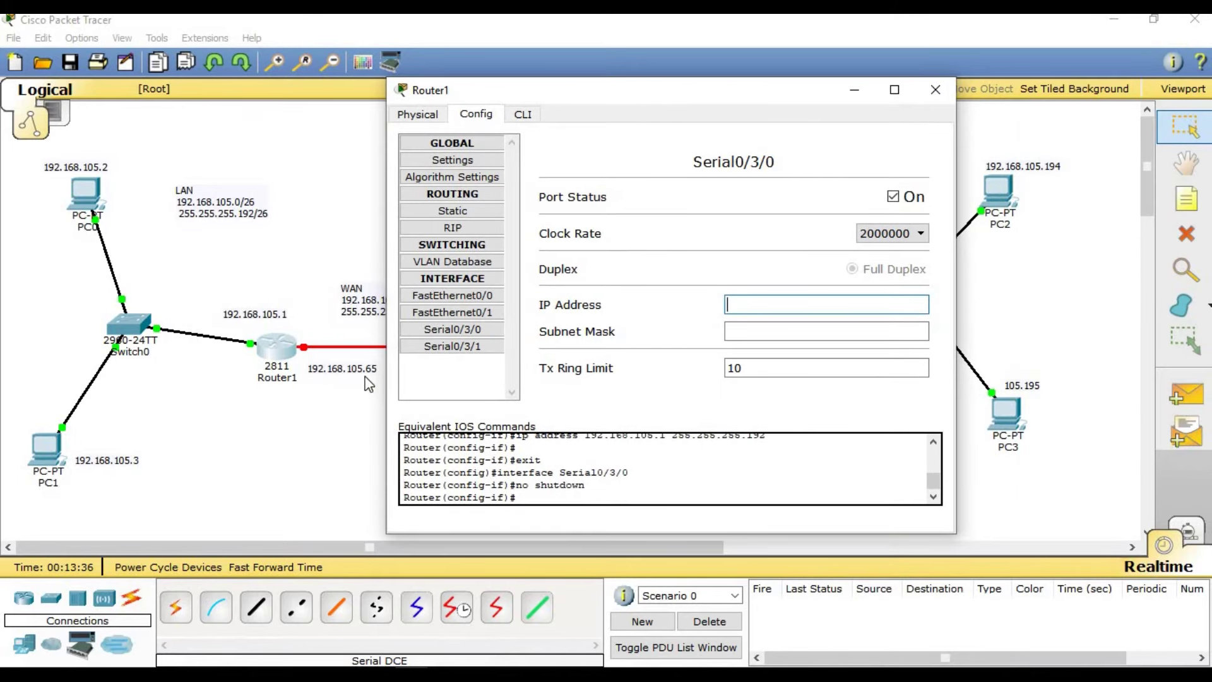
{"action": "type", "text": "192.168.105.65"}
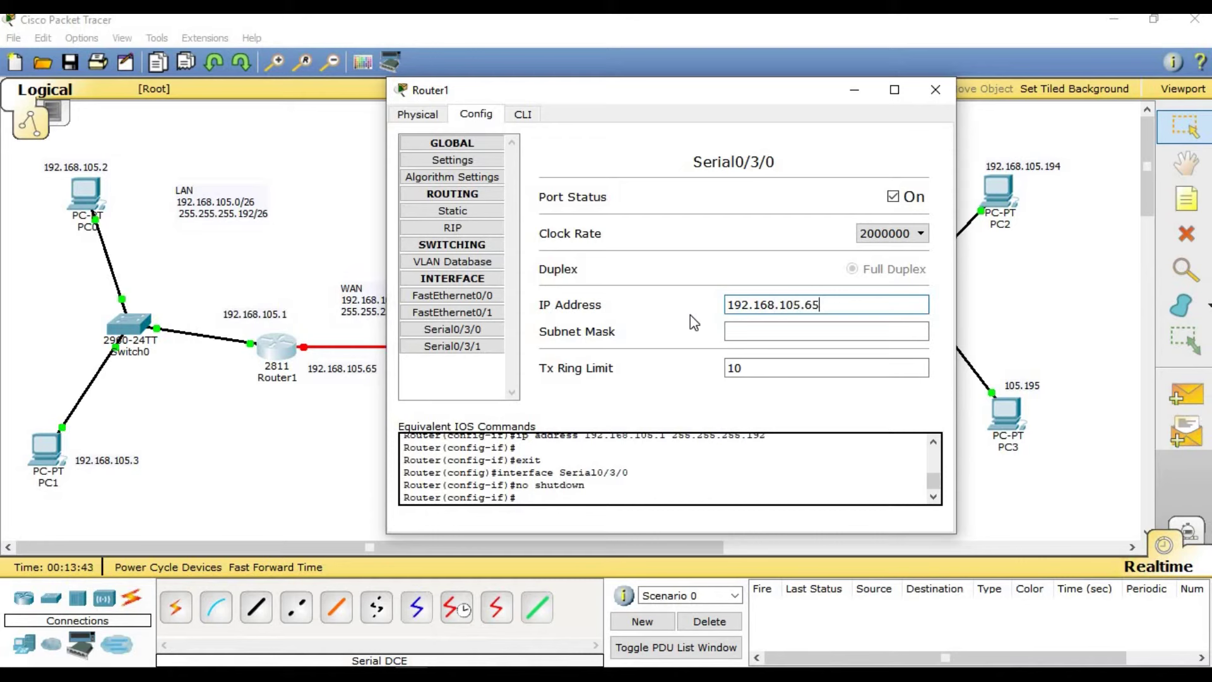
{"action": "key", "text": "Tab"}
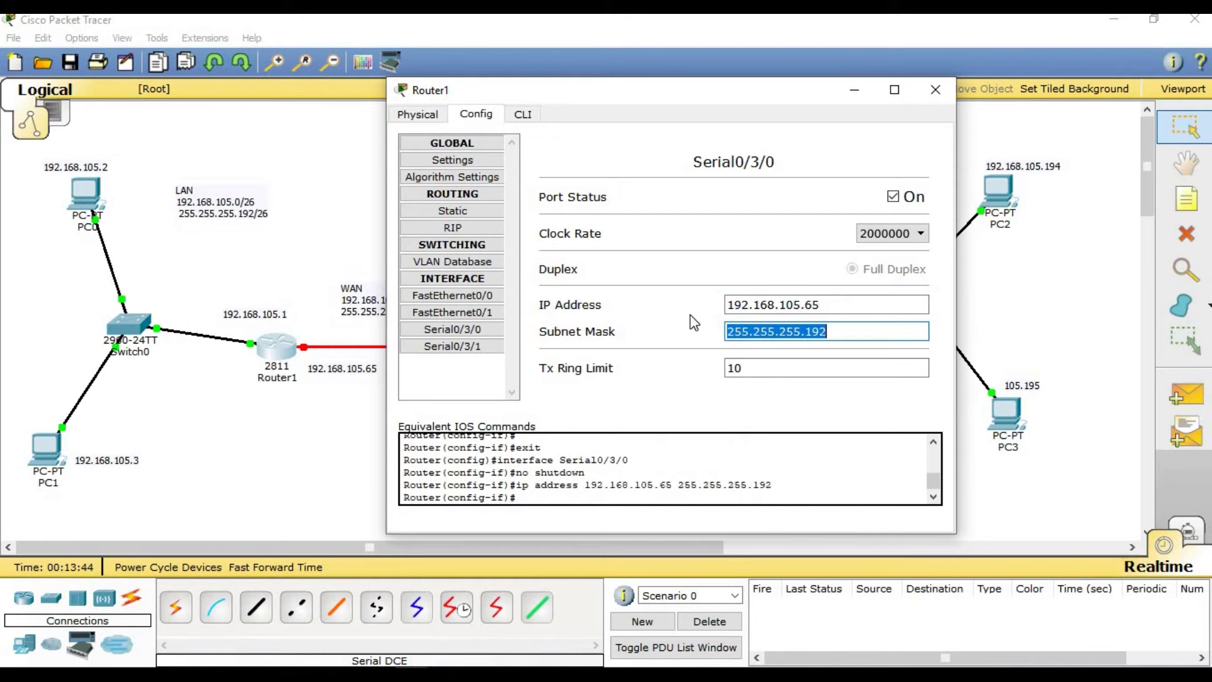
{"action": "left_click", "coordinate": [936, 90]}
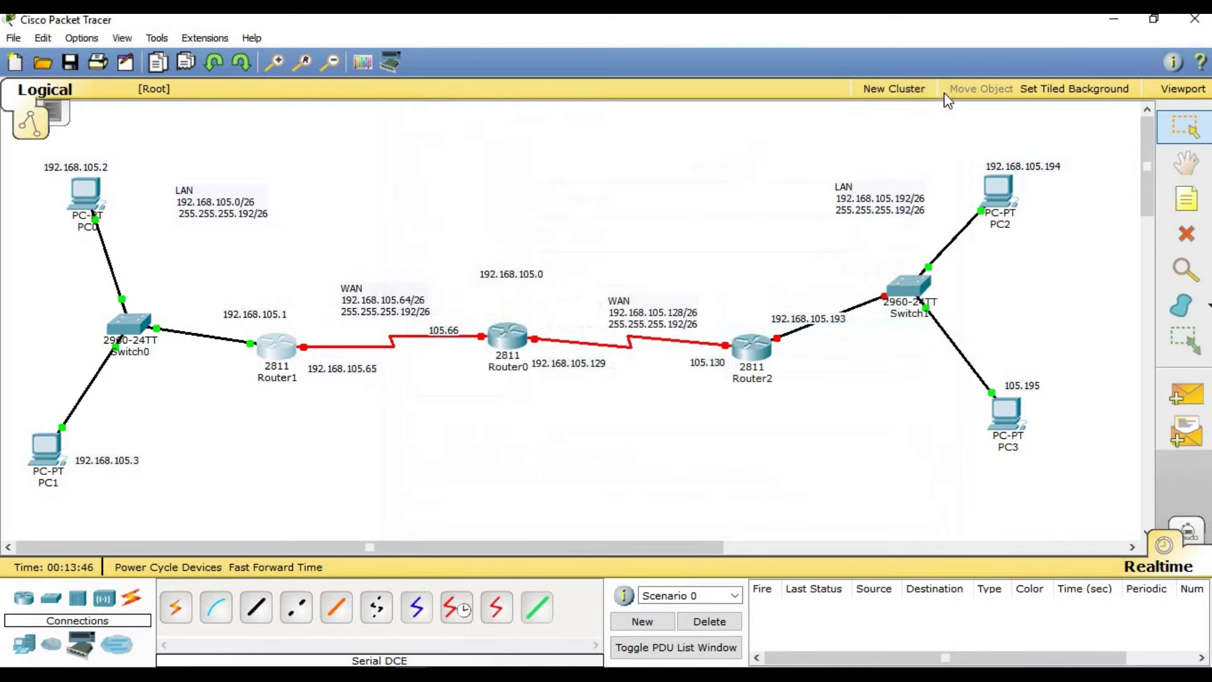
Reopen Router1's configuration to check the Serial0/3/0 settings, and close it again
{"action": "left_click", "coordinate": [276, 346]}
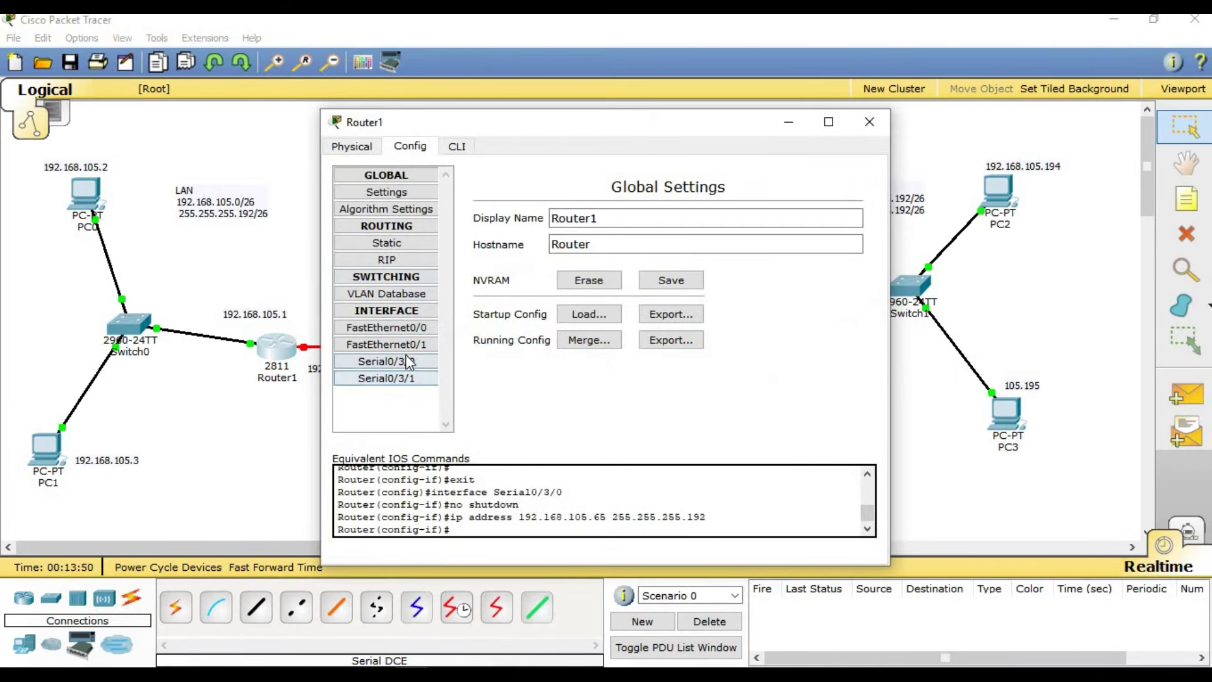
{"action": "left_click", "coordinate": [382, 362]}
{"action": "left_click", "coordinate": [870, 123]}
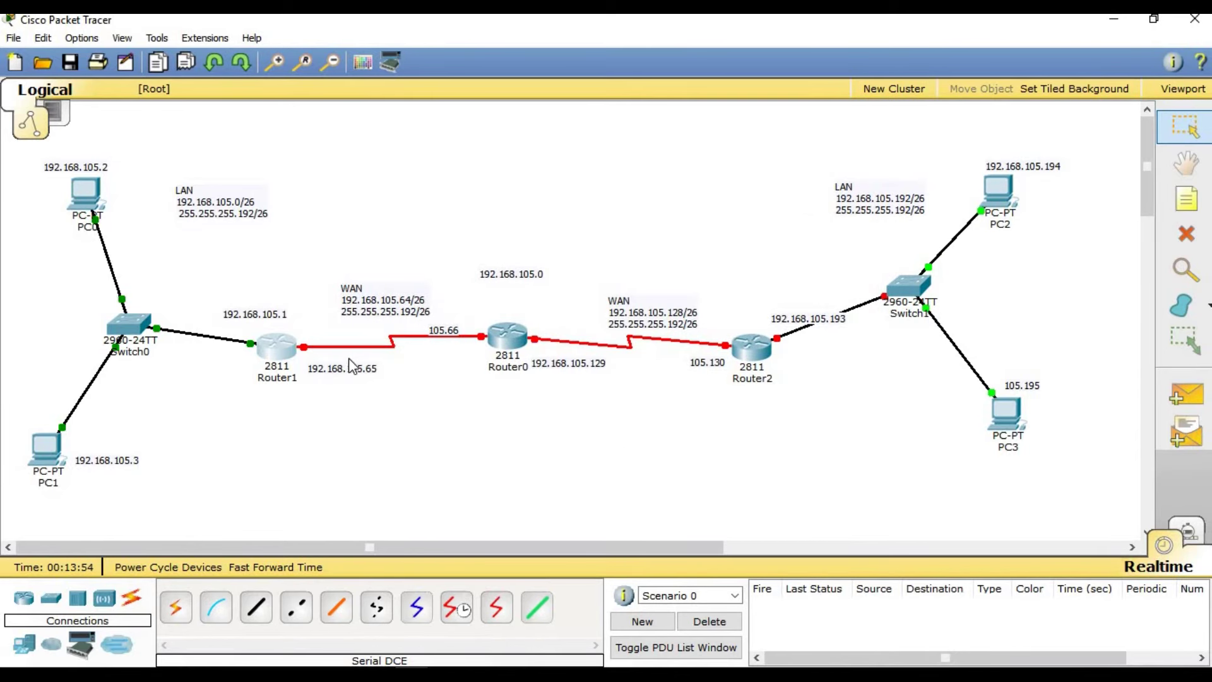
{"action": "left_click", "coordinate": [507, 341]}
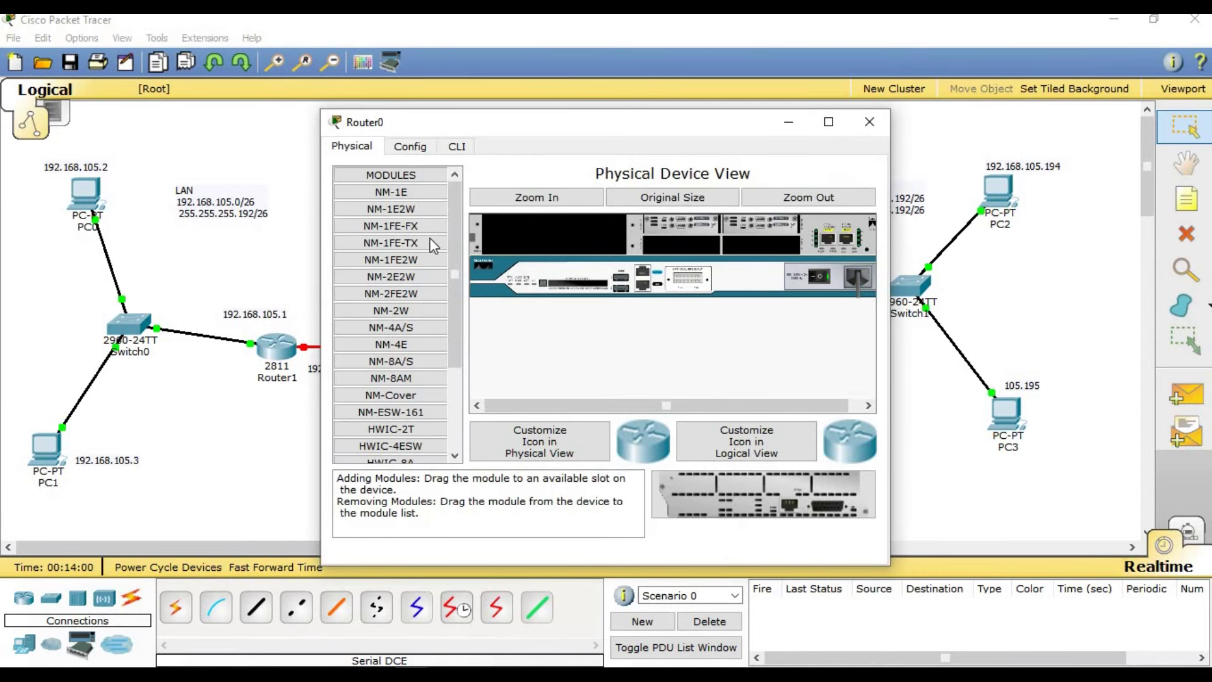
{"action": "left_click", "coordinate": [423, 151]}
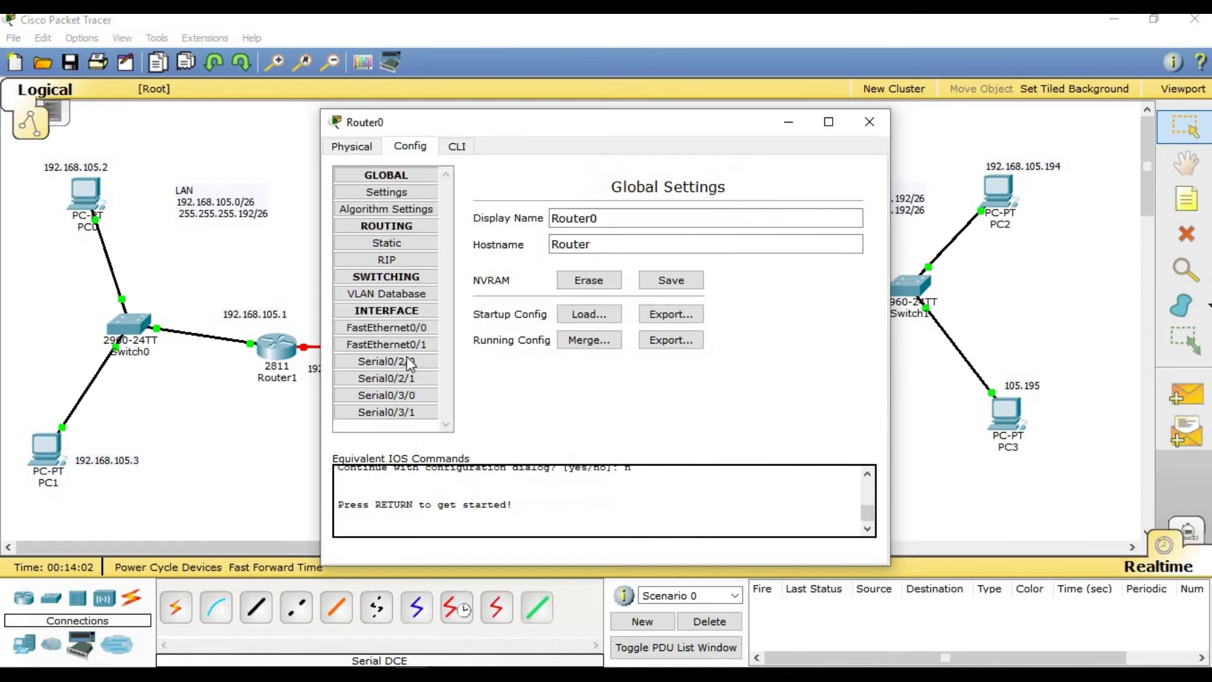
{"action": "key", "text": "alt+F4"}
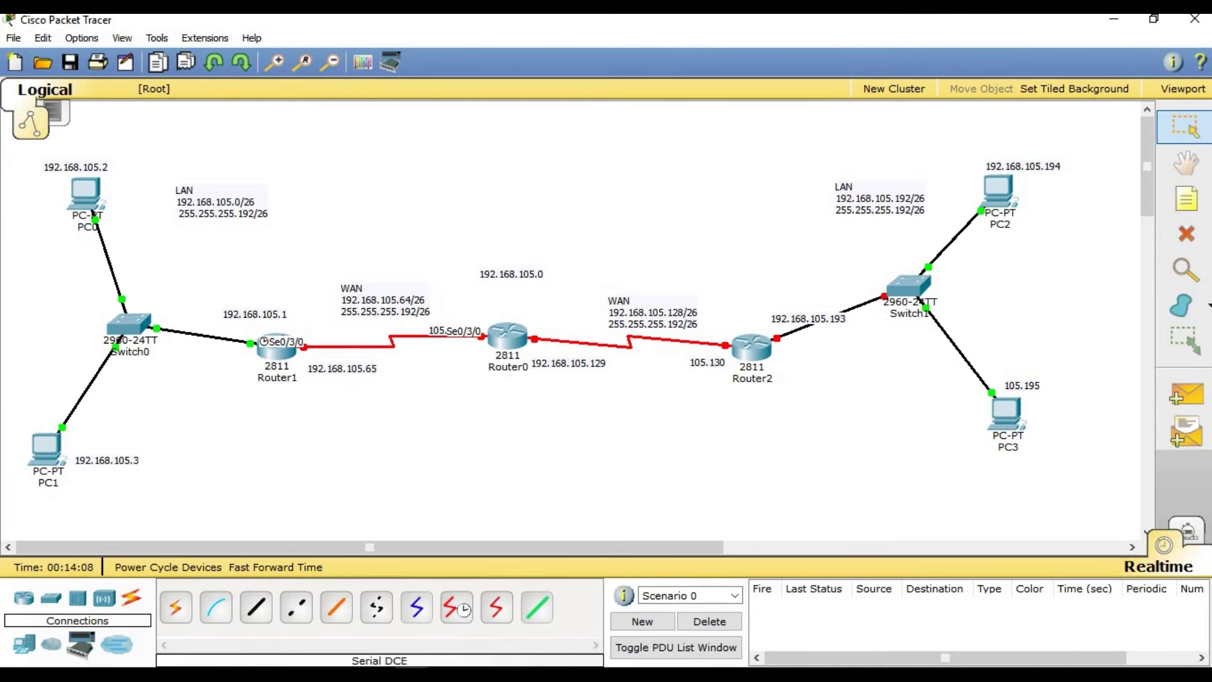
Open Router0's configuration and set the Serial0/3/0 IP address to 192.168.105.66
{"action": "left_click", "coordinate": [502, 616]}
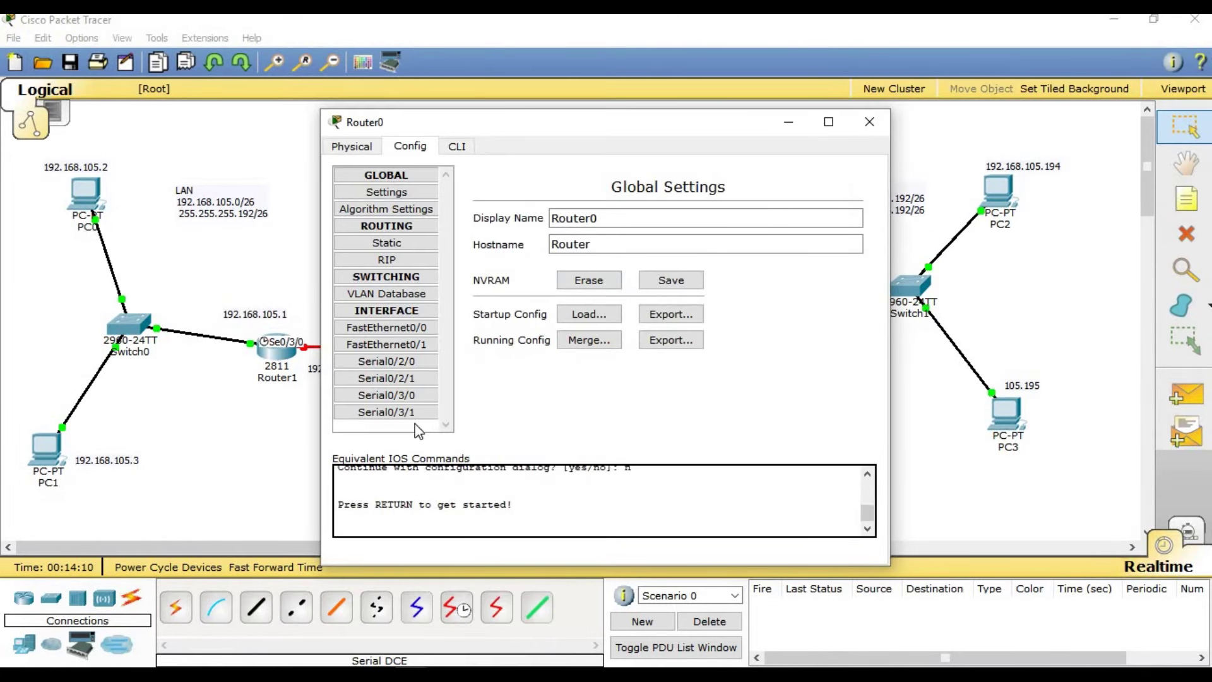
{"action": "left_click", "coordinate": [387, 395]}
{"action": "left_click", "coordinate": [690, 336]}
{"action": "type", "text": "192.168.105."}
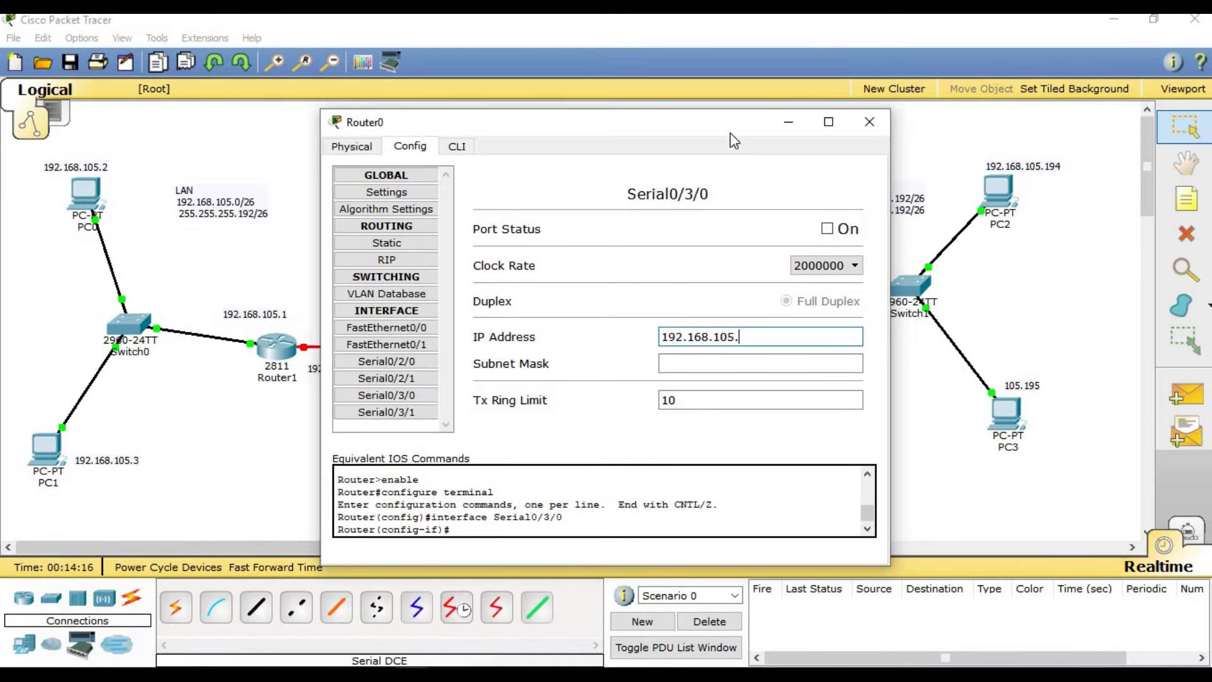
{"action": "left_click_drag", "start_coordinate": [729, 133], "coordinate": [881, 99]}
{"action": "type", "text": ".66"}
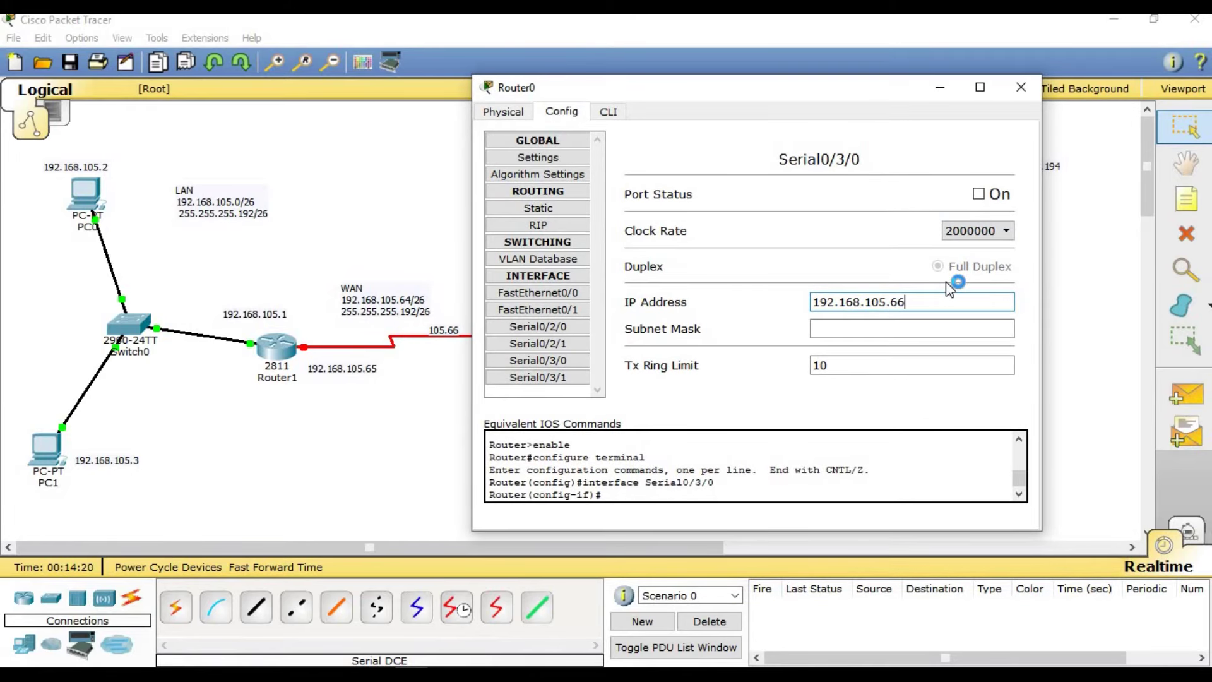
Set the subnet mask of Router0's Serial0/3/0 to 255.255.255.192, turn the port on and close the configuration
{"action": "key", "text": "Tab"}
{"action": "key", "text": "End"}
{"action": "key", "text": "BackSpace"}
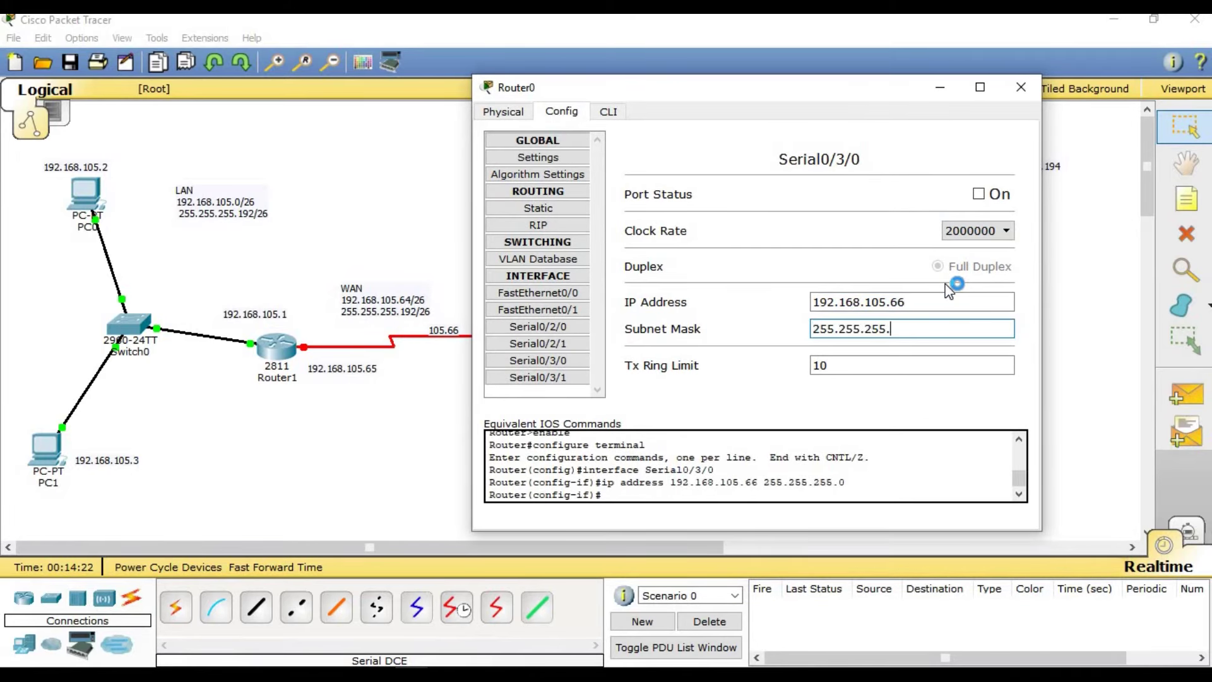
{"action": "type", "text": "192"}
{"action": "left_click", "coordinate": [986, 194]}
{"action": "left_click", "coordinate": [1023, 89]}
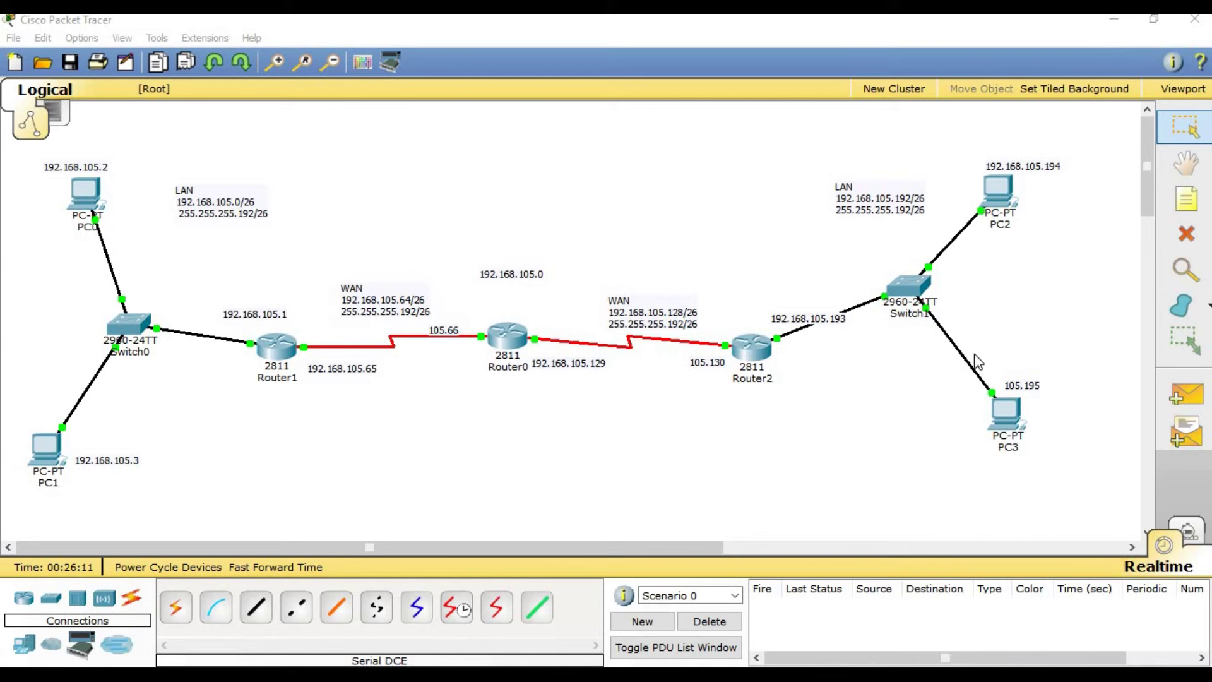
Send a simple PDU from PC2 to PC3 to test the connection
{"action": "left_click", "coordinate": [1187, 394]}
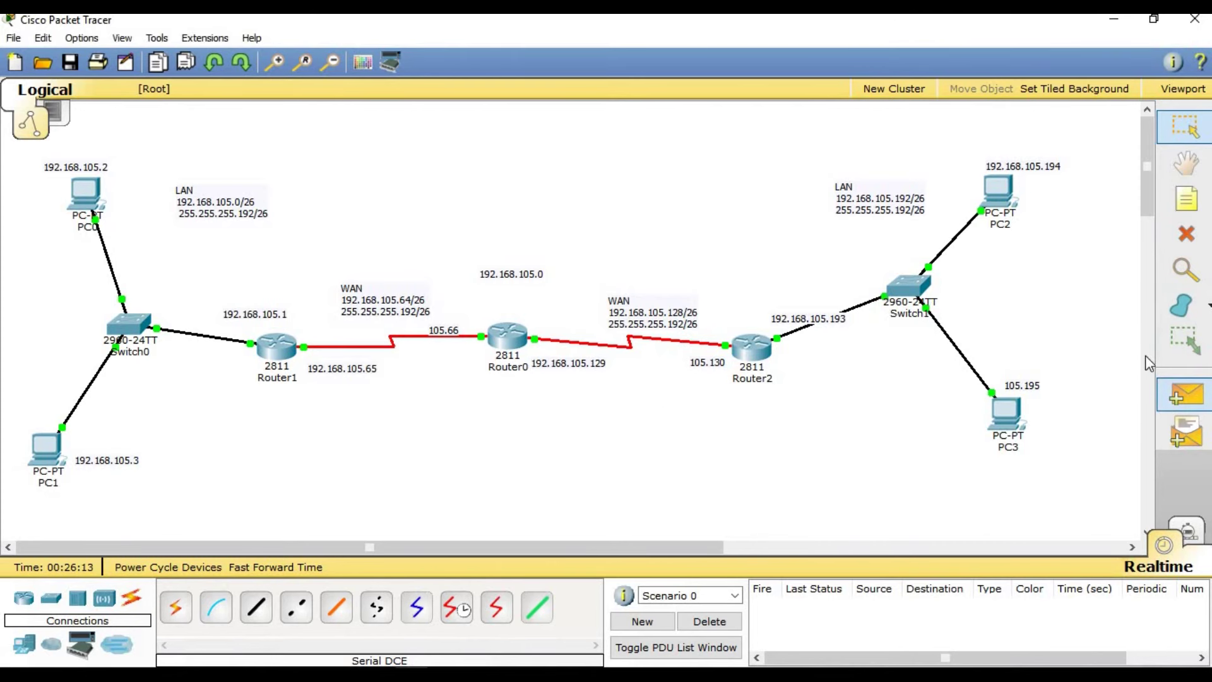
{"action": "left_click", "coordinate": [993, 196]}
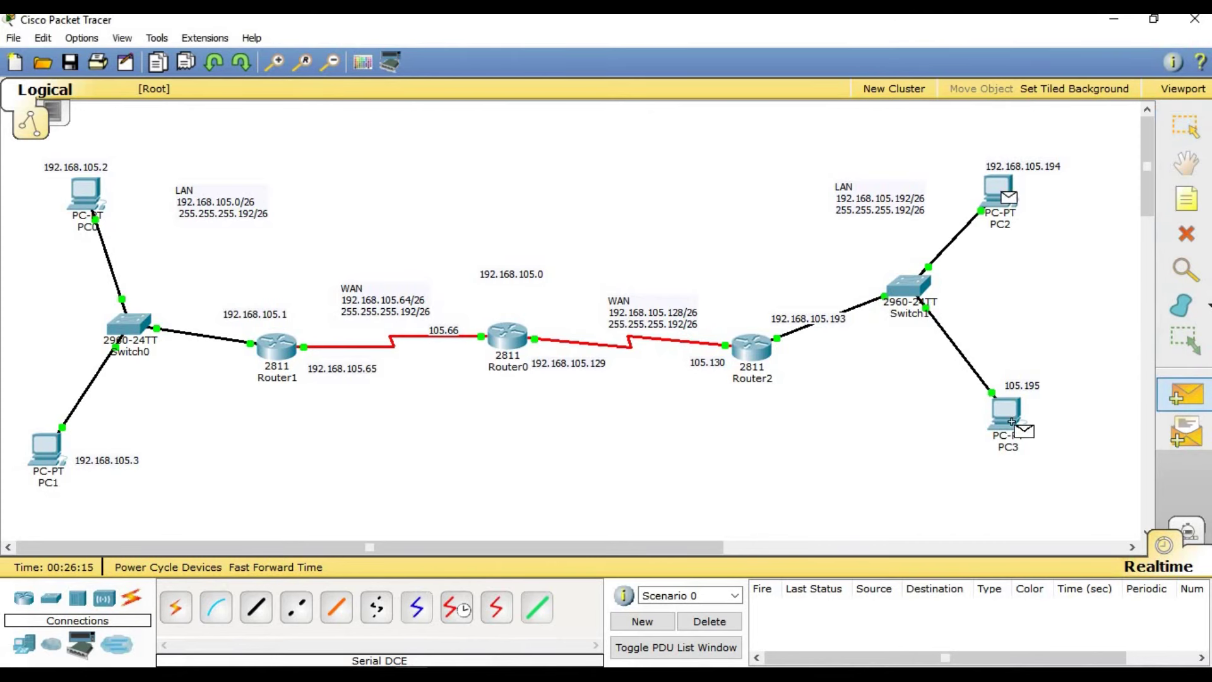
{"action": "left_click", "coordinate": [1012, 422]}
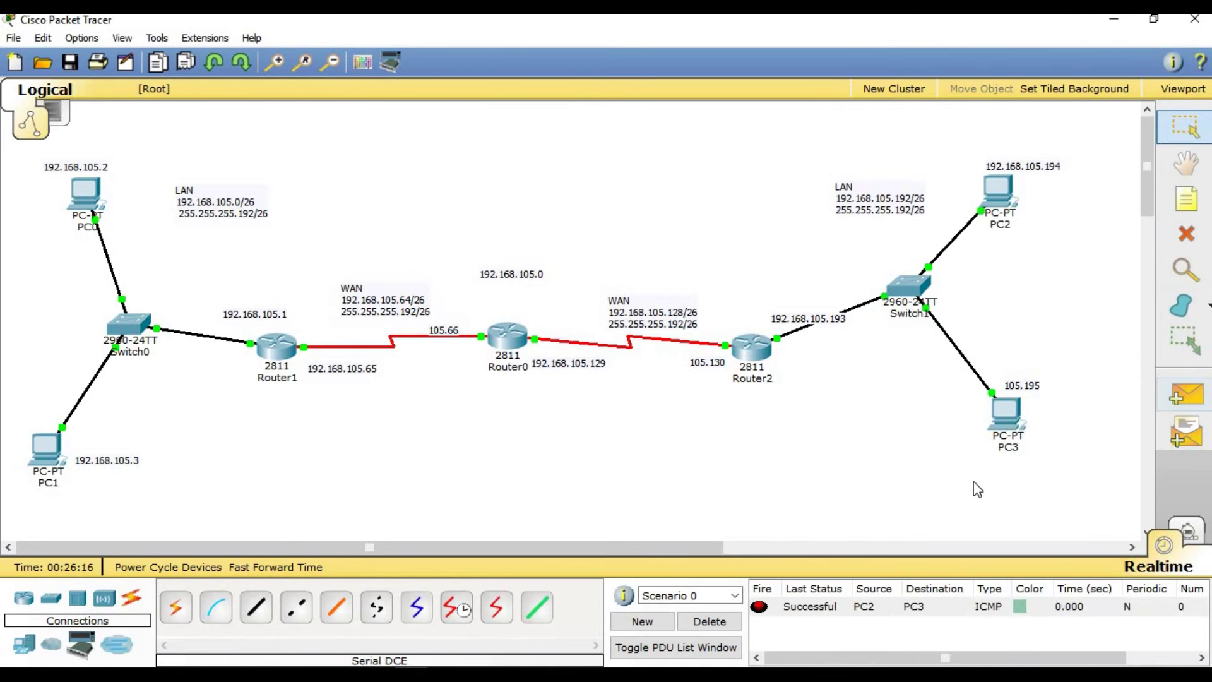
Send a simple PDU from PC2 to PC0 to test connectivity between the two LANs
{"action": "left_click", "coordinate": [1186, 398]}
{"action": "left_click", "coordinate": [1004, 196]}
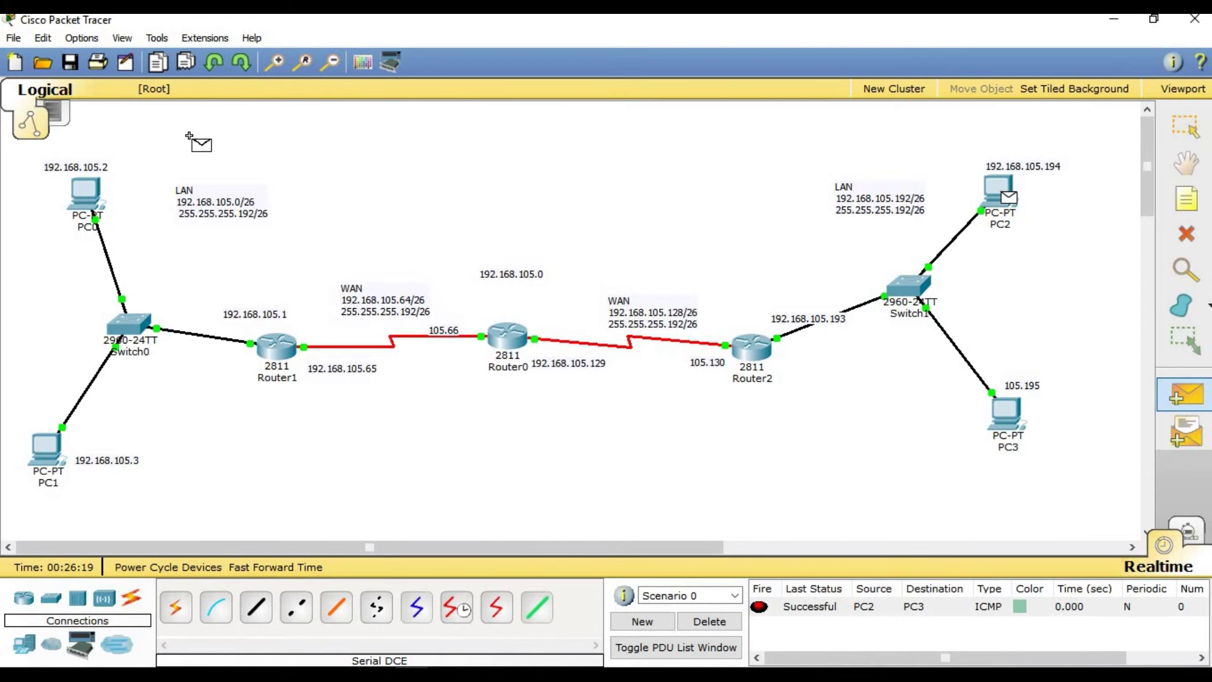
{"action": "left_click", "coordinate": [91, 190]}
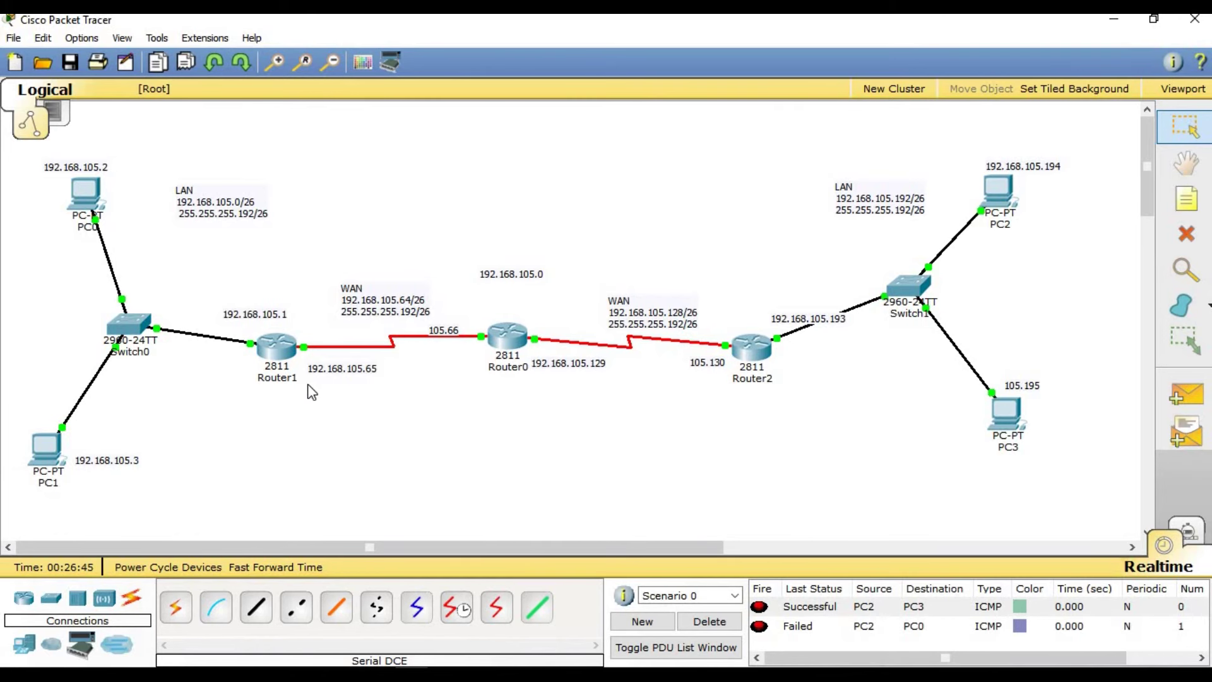
Open Router1's command line, enable privileged mode and enter global configuration mode from the terminal
{"action": "left_click", "coordinate": [278, 344]}
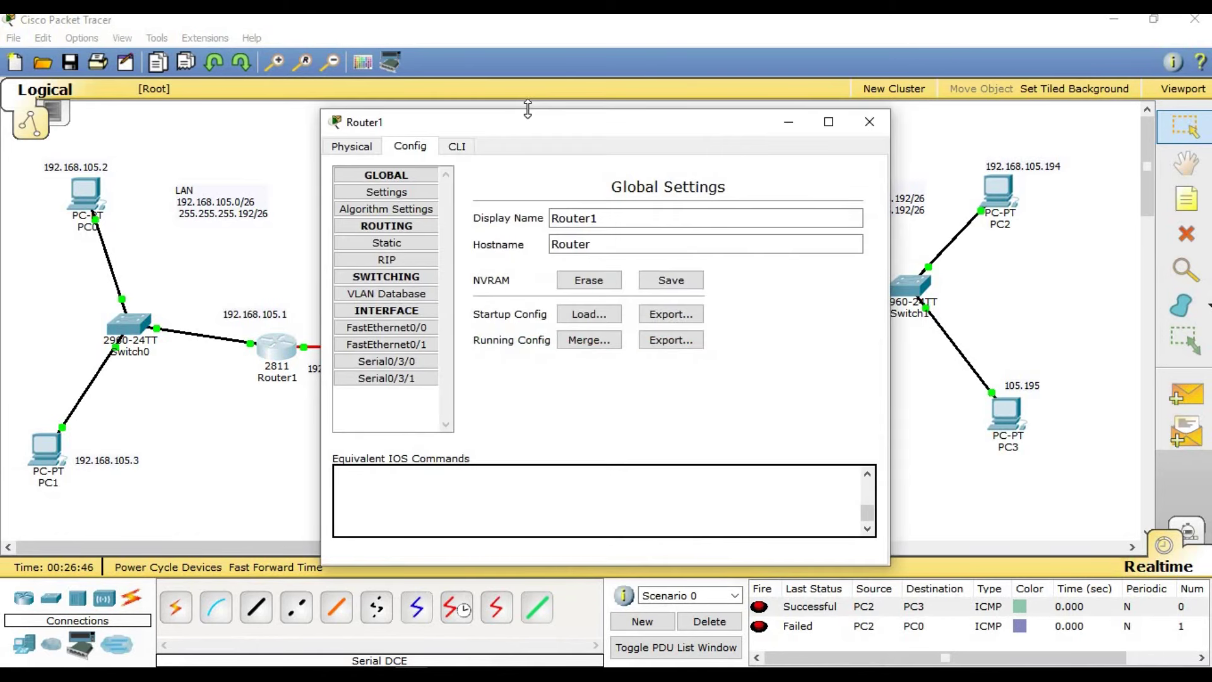
{"action": "left_click", "coordinate": [458, 147]}
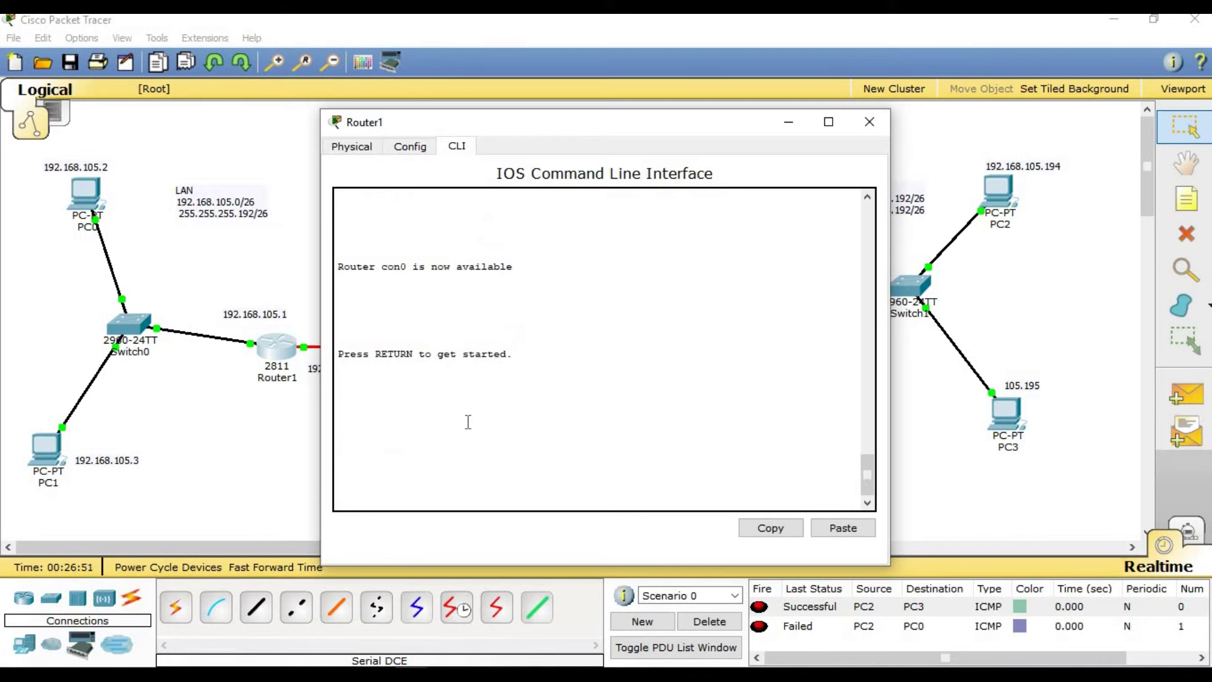
{"action": "key", "text": "Return"}
{"action": "key", "text": "Return"}
{"action": "key", "text": "Return"}
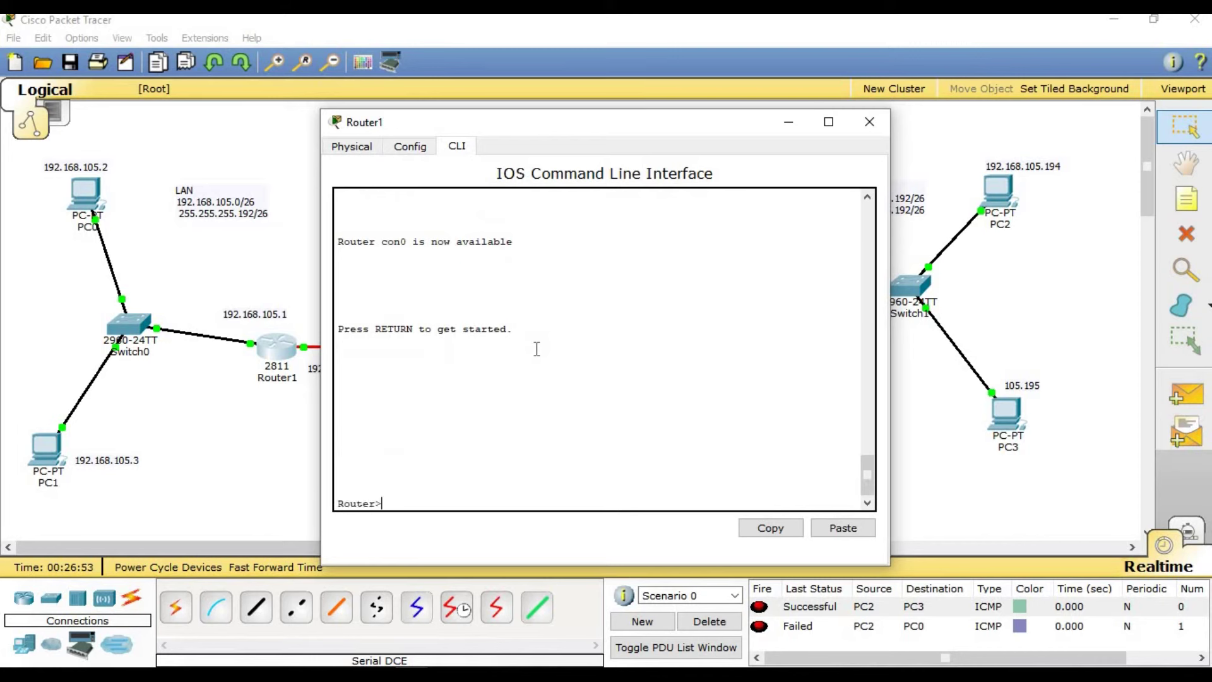
{"action": "type", "text": "enabl"}
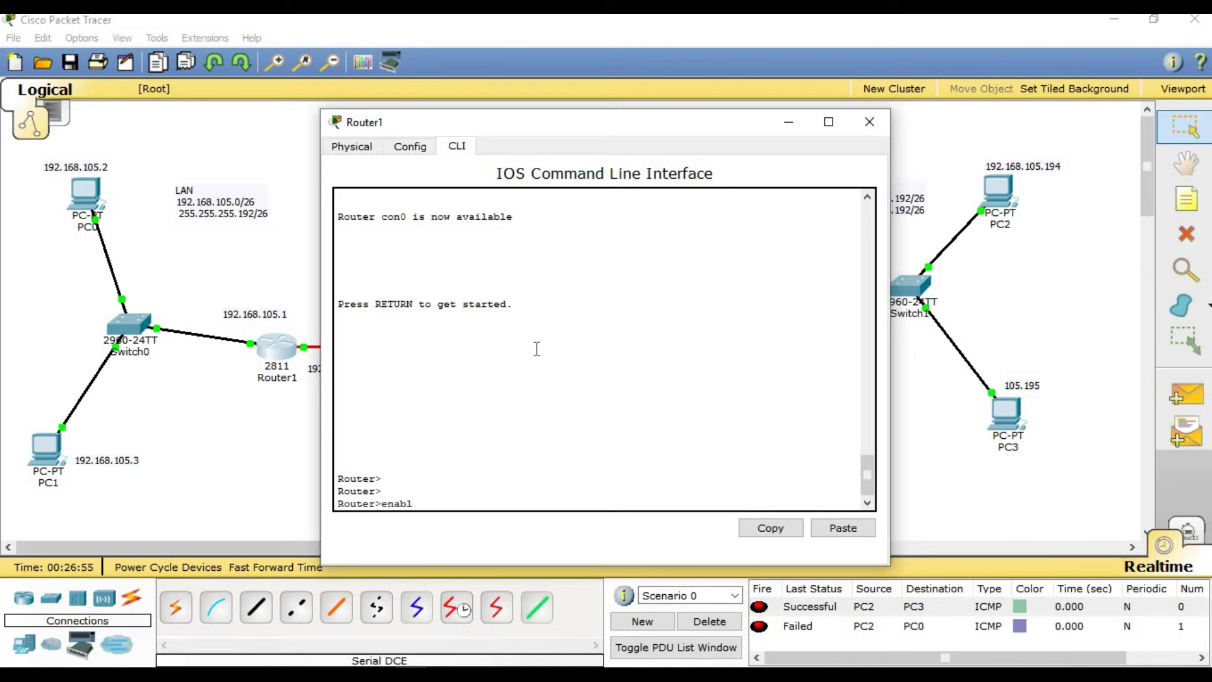
{"action": "type", "text": "e"}
{"action": "key", "text": "Return"}
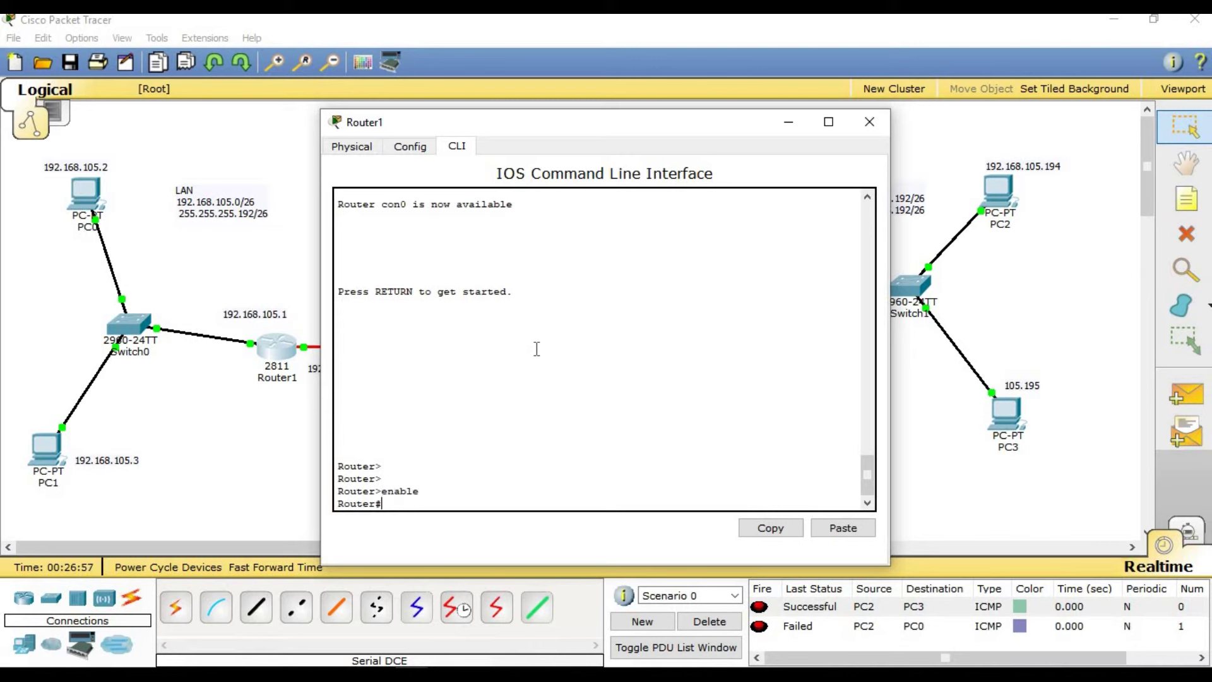
{"action": "type", "text": "config"}
{"action": "key", "text": "Return"}
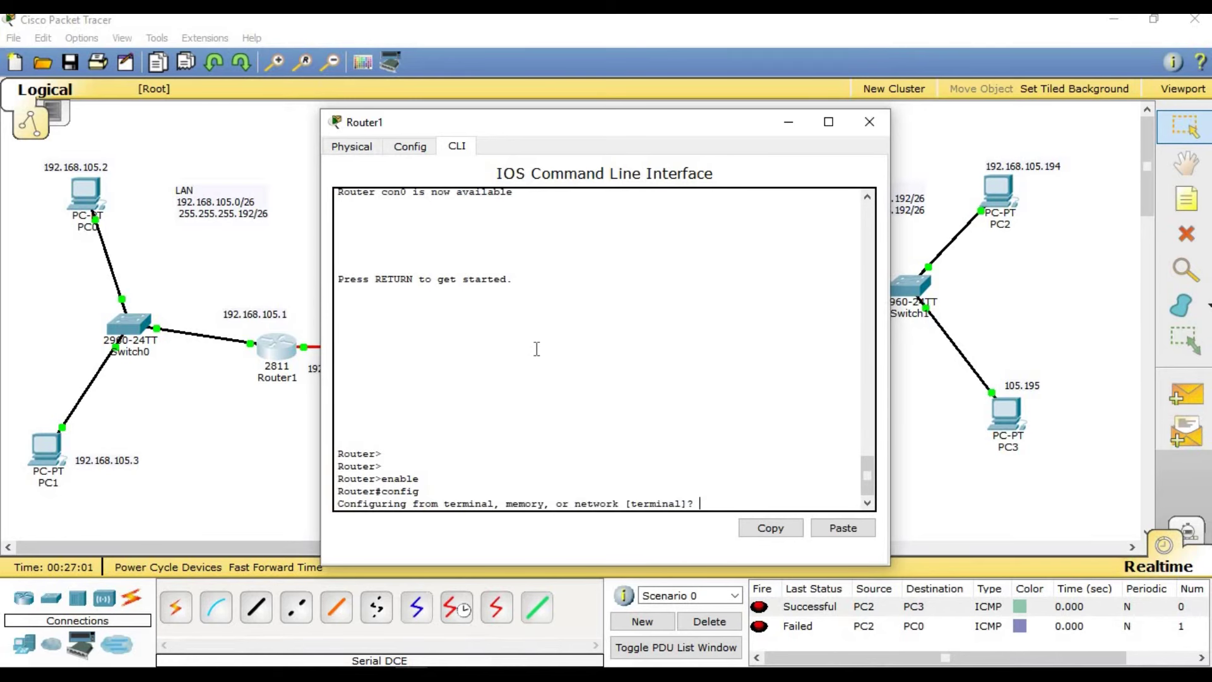
{"action": "key", "text": "Return"}
{"action": "key", "text": "Return"}
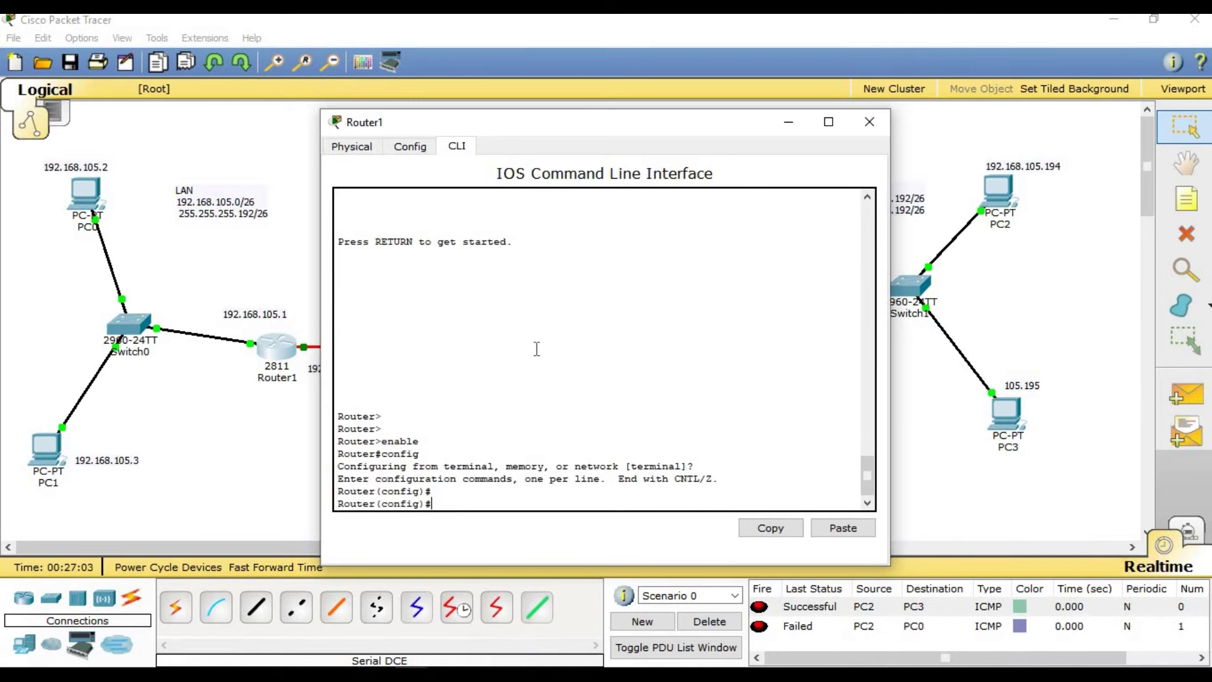
Display Router1's routing table with do show ip route, and close the router's window
{"action": "type", "text": "do show ip route"}
{"action": "key", "text": "Return"}
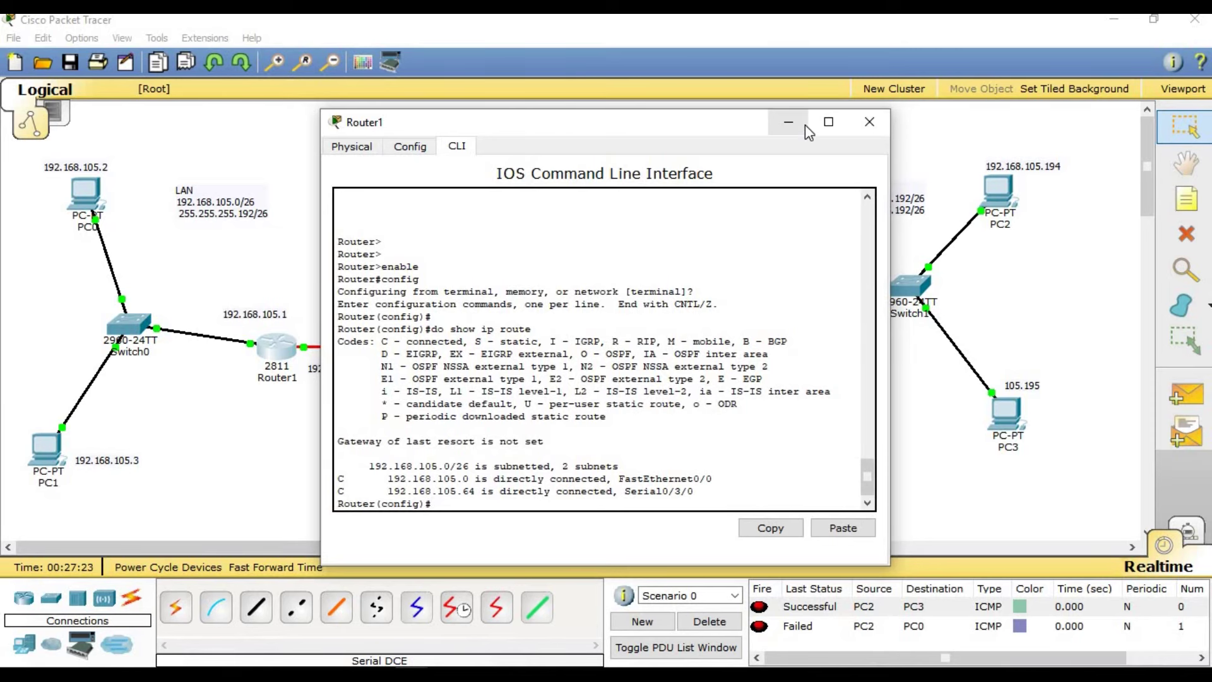
{"action": "left_click", "coordinate": [869, 122]}
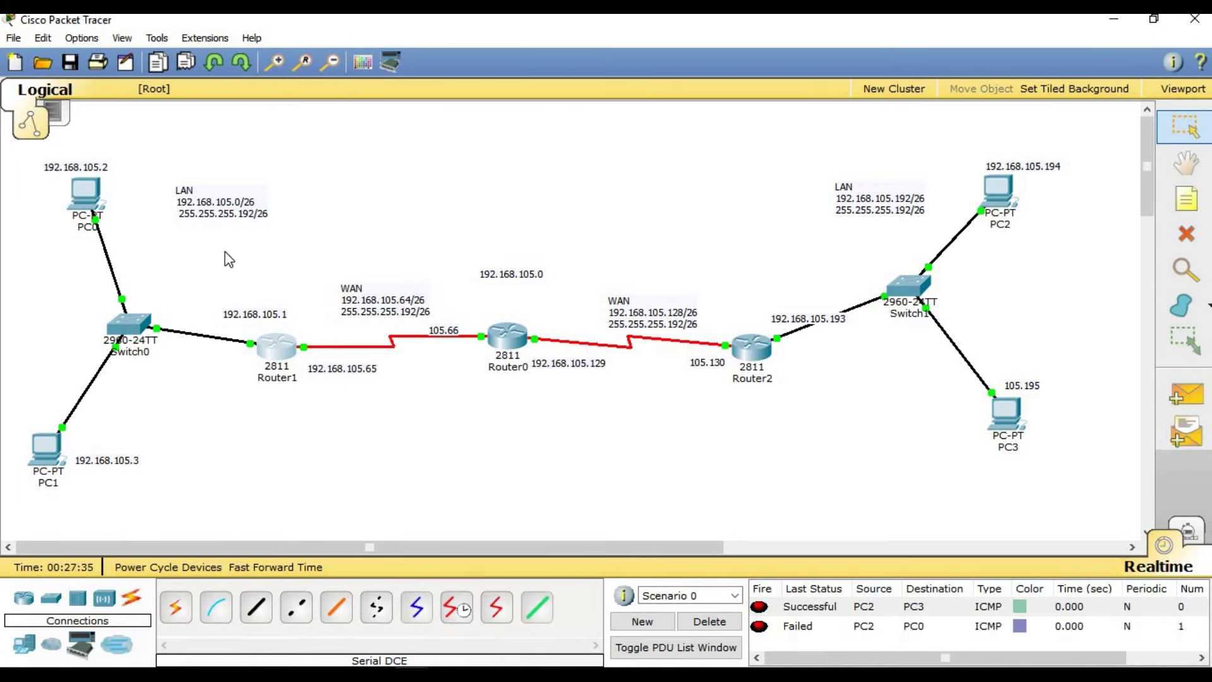
Draw outlined rectangles filled with green (RGB 0, 255, 127) around the two LAN and two WAN subnet labels
{"action": "left_click", "coordinate": [361, 64]}
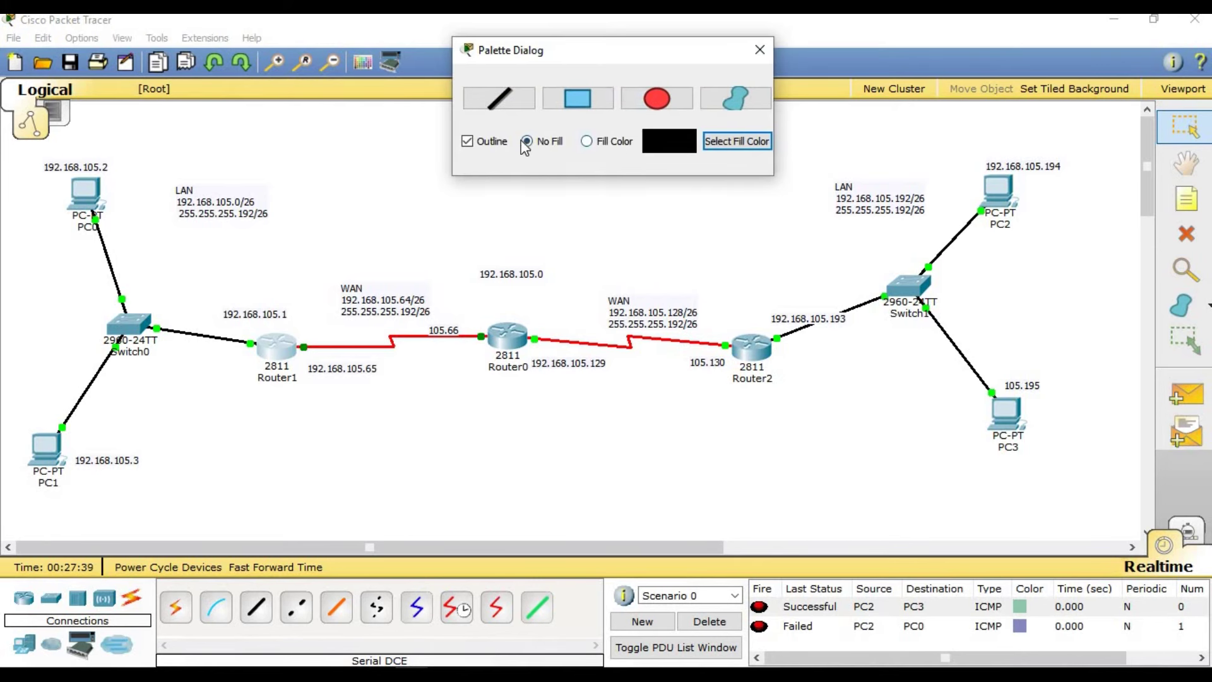
{"action": "left_click", "coordinate": [577, 99]}
{"action": "left_click", "coordinate": [587, 142]}
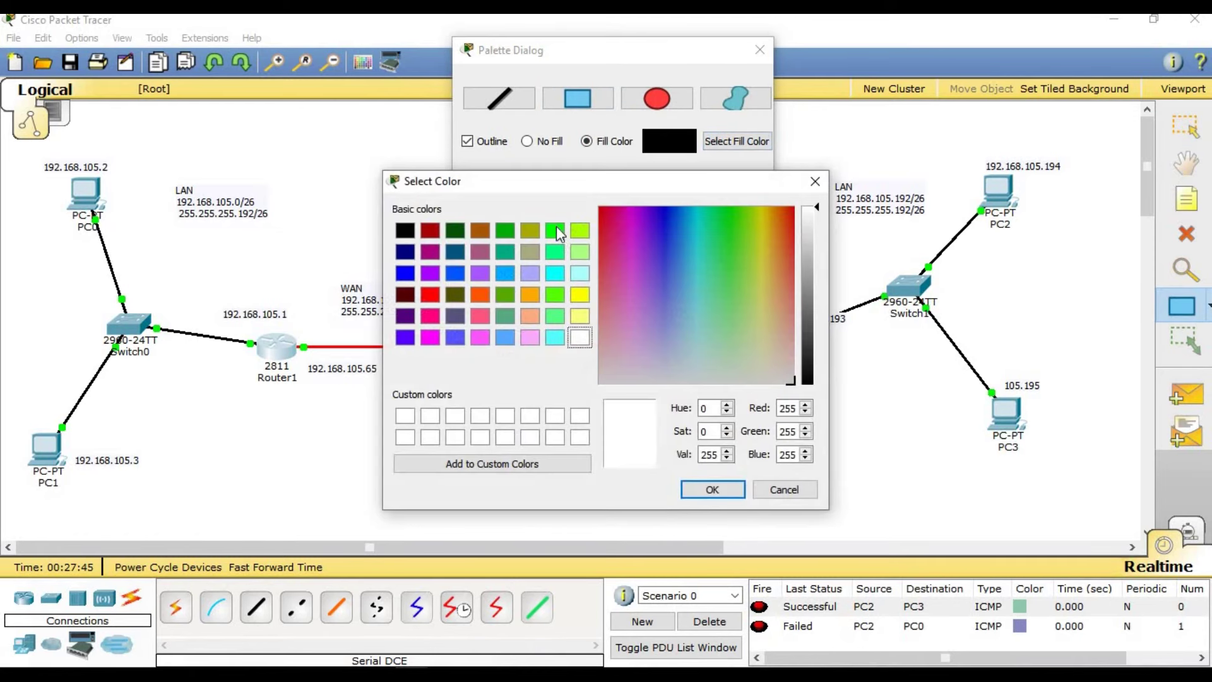
{"action": "left_click", "coordinate": [554, 252]}
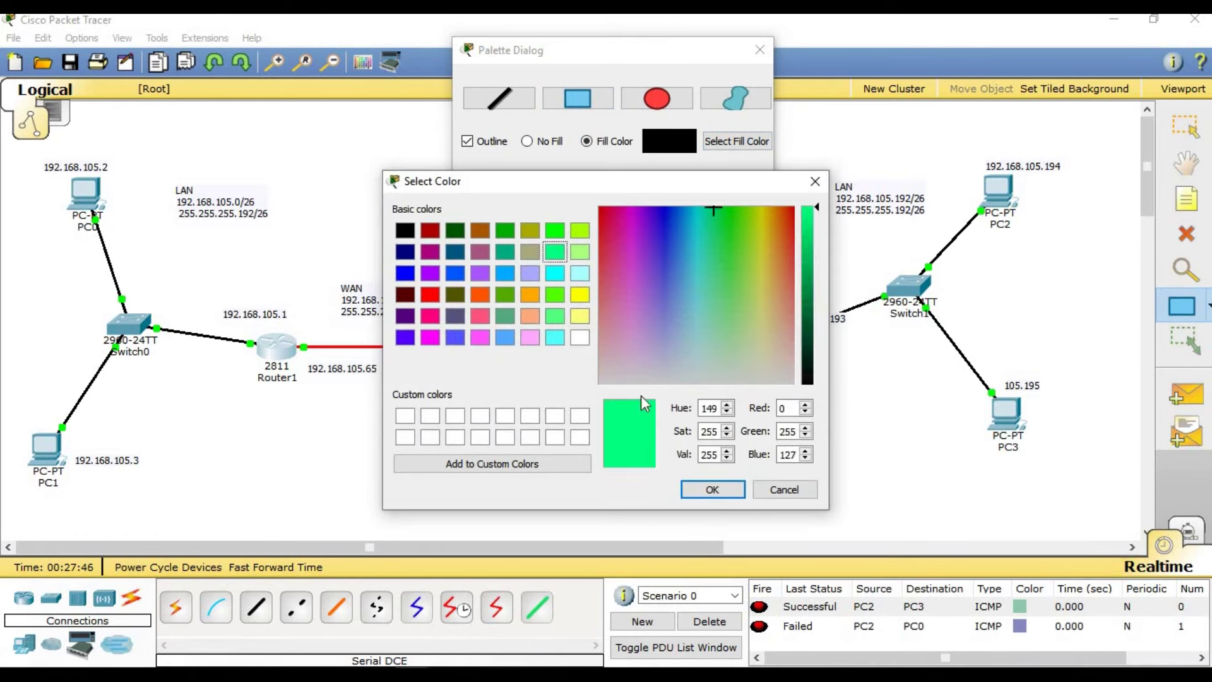
{"action": "left_click", "coordinate": [708, 489]}
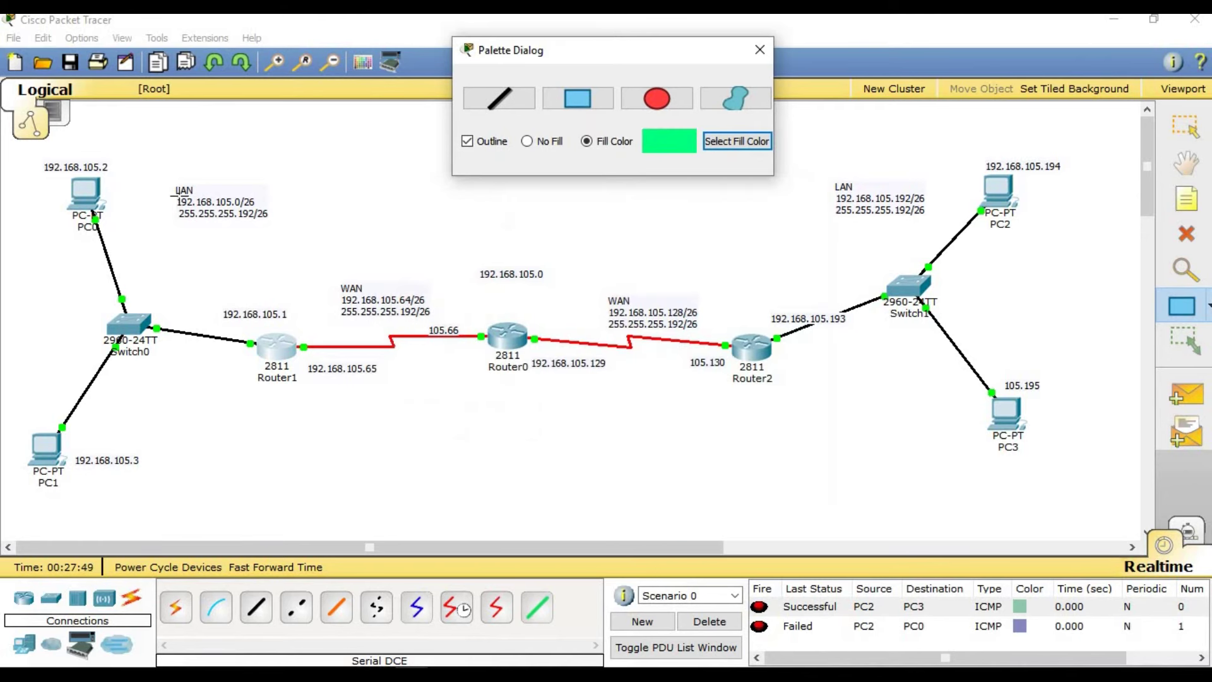
{"action": "mouse_move", "coordinate": [176, 196]}
{"action": "left_mouse_down"}
{"action": "mouse_move", "coordinate": [262, 203]}
{"action": "mouse_move", "coordinate": [169, 181]}
{"action": "left_mouse_up"}
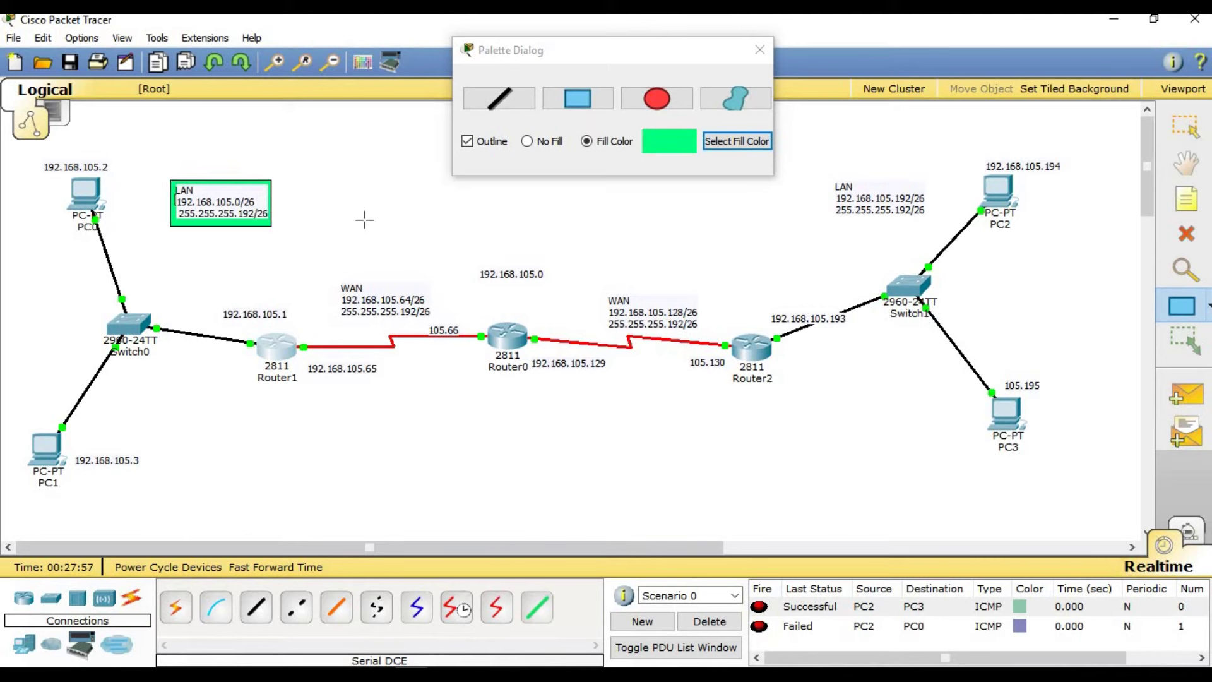
{"action": "left_click_drag", "start_coordinate": [333, 274], "coordinate": [440, 322]}
{"action": "left_click_drag", "start_coordinate": [596, 281], "coordinate": [714, 333]}
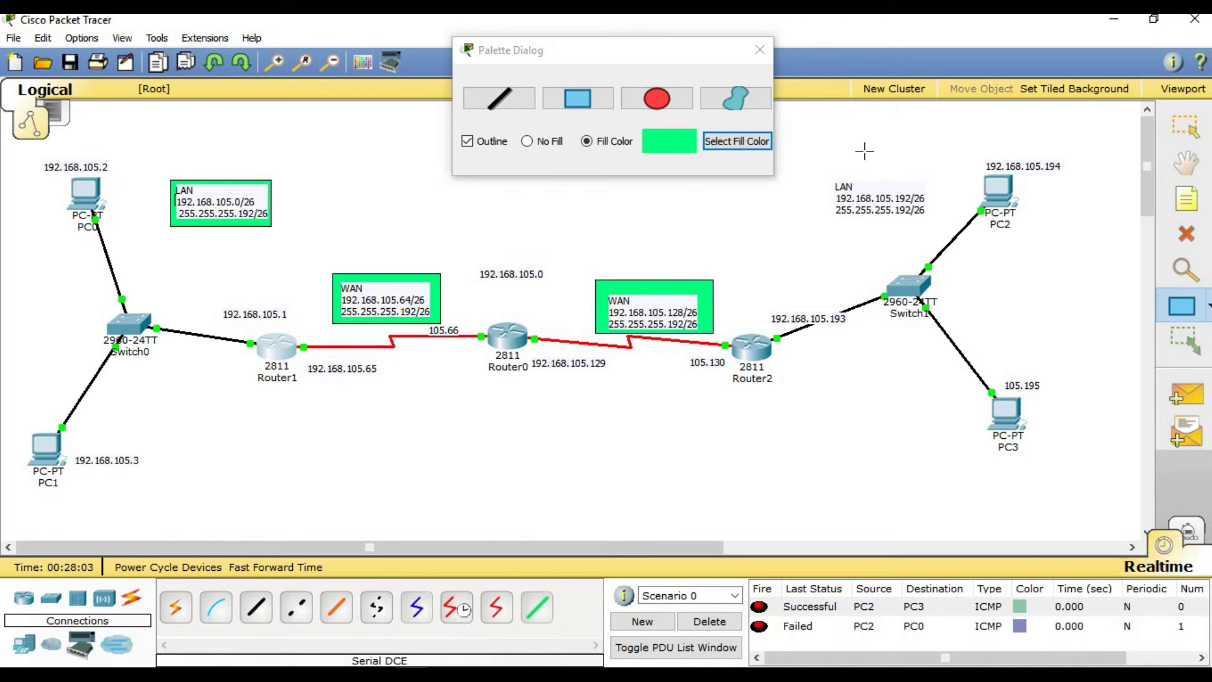
{"action": "left_click_drag", "start_coordinate": [821, 169], "coordinate": [933, 226]}
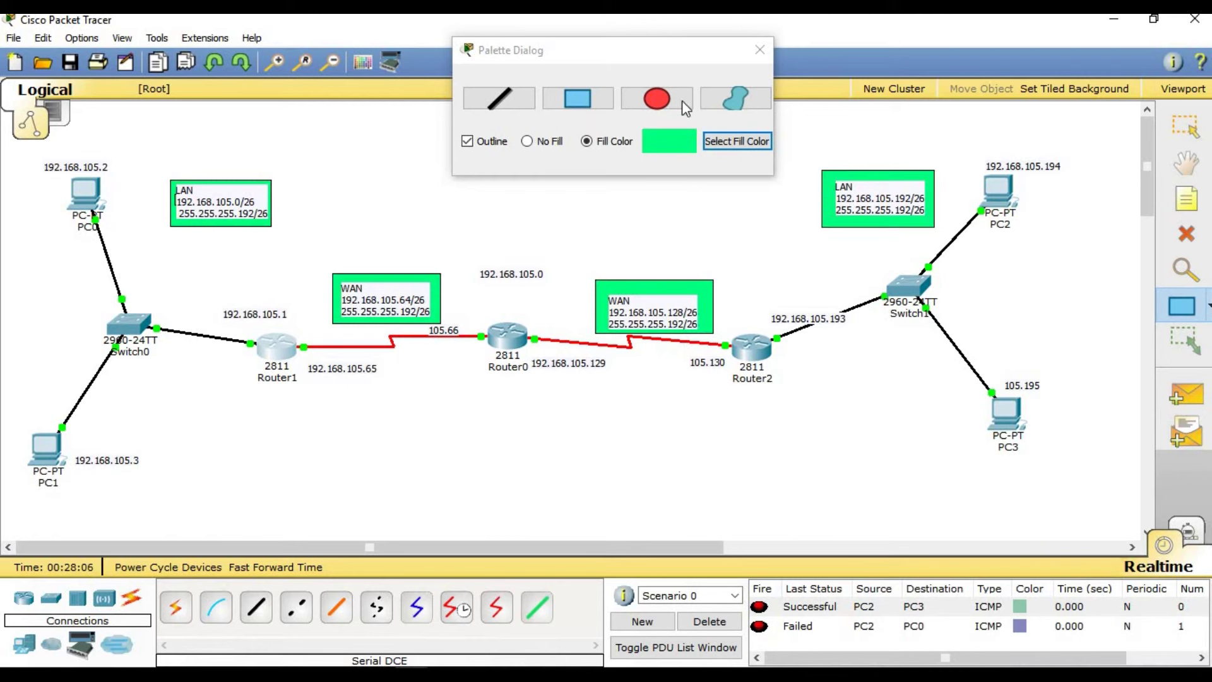
{"action": "left_click", "coordinate": [760, 49]}
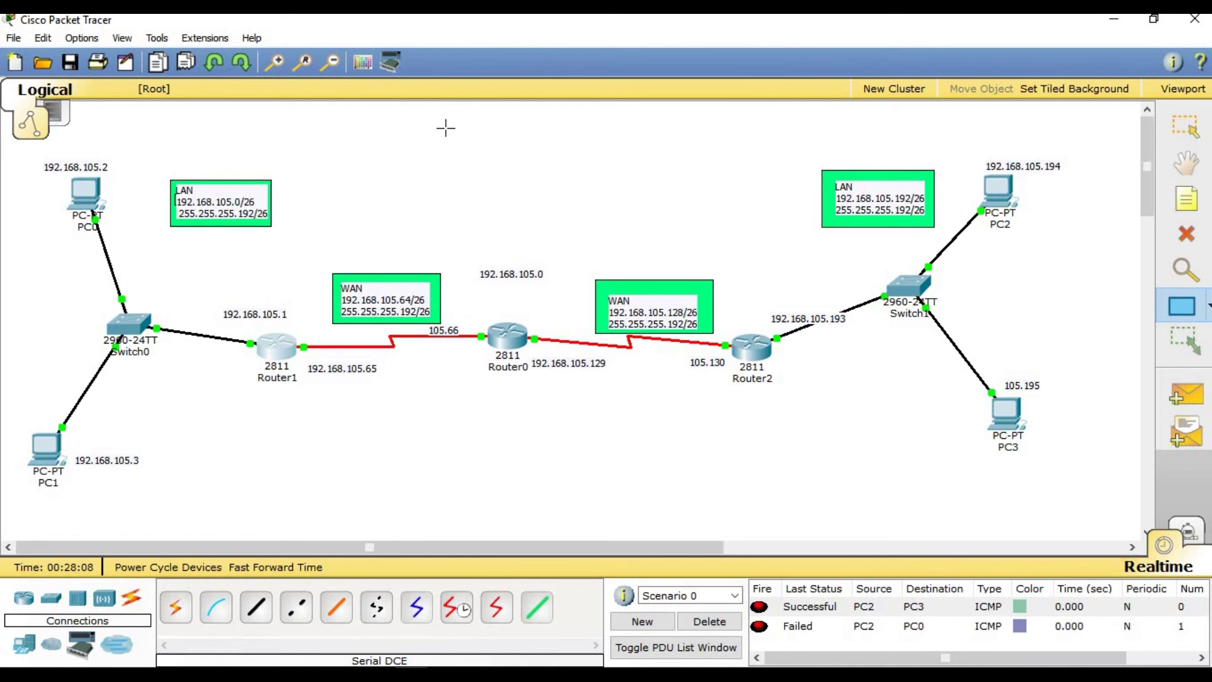
Add the note "FLSM" as a title above the network diagram
{"action": "left_click", "coordinate": [1187, 200]}
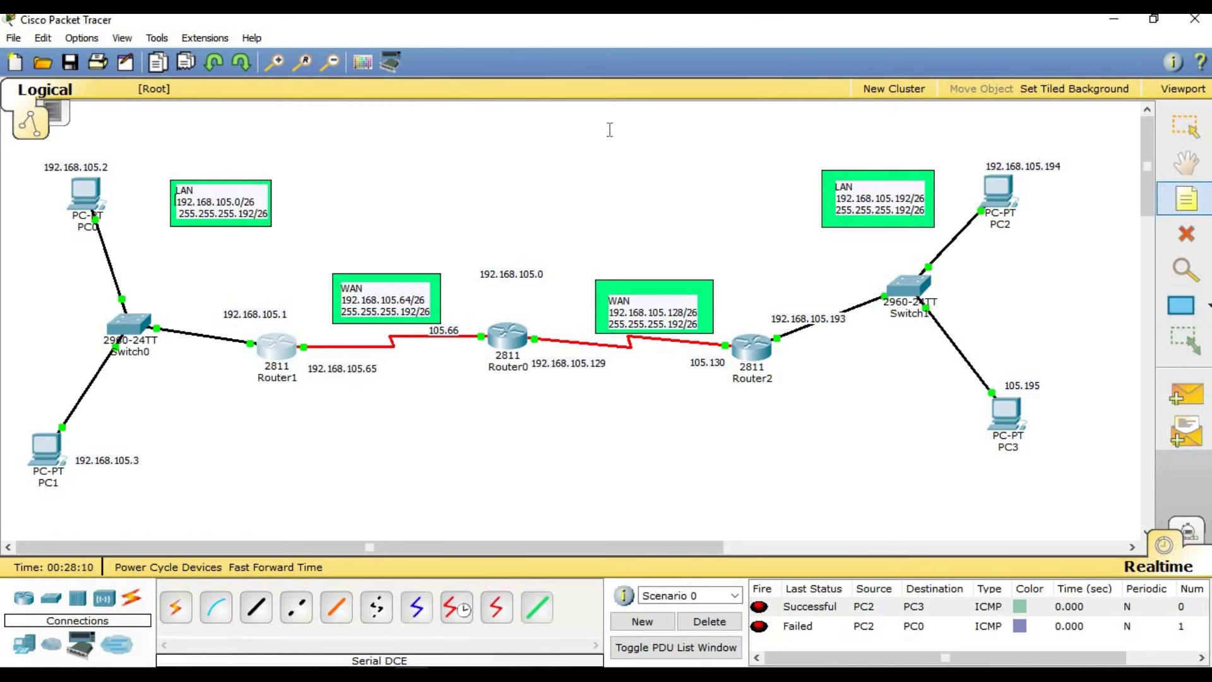
{"action": "left_click", "coordinate": [472, 134]}
{"action": "type", "text": "FLSM"}
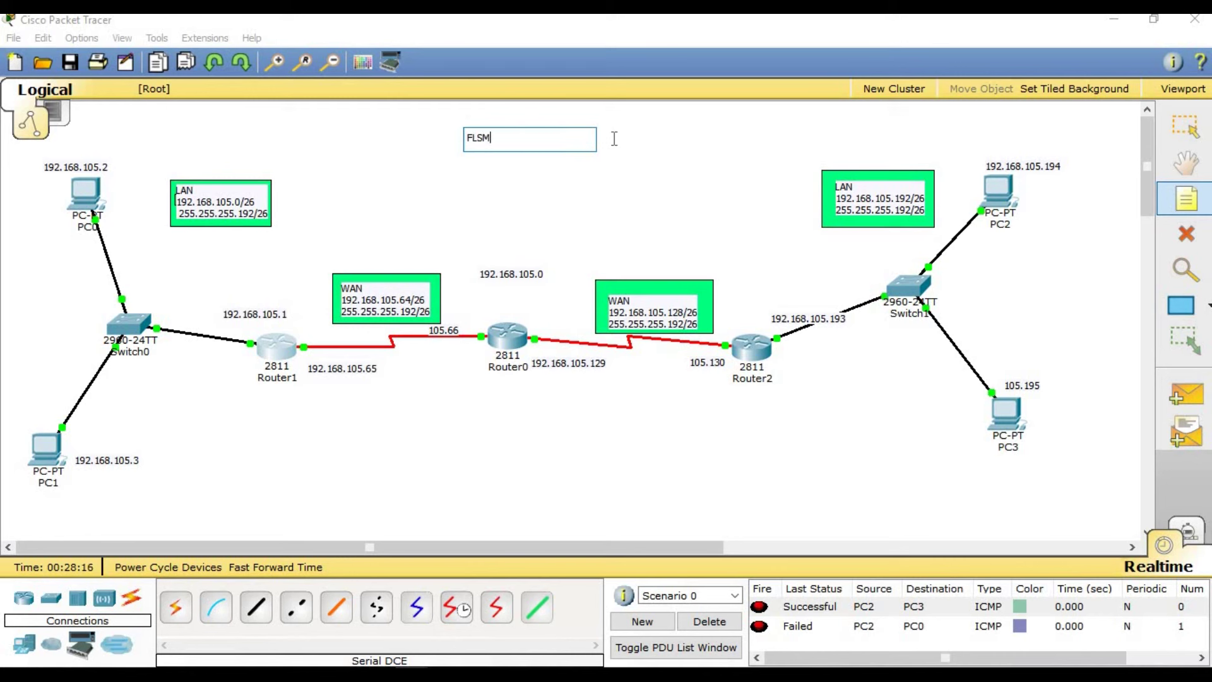
{"action": "left_click", "coordinate": [1186, 126]}
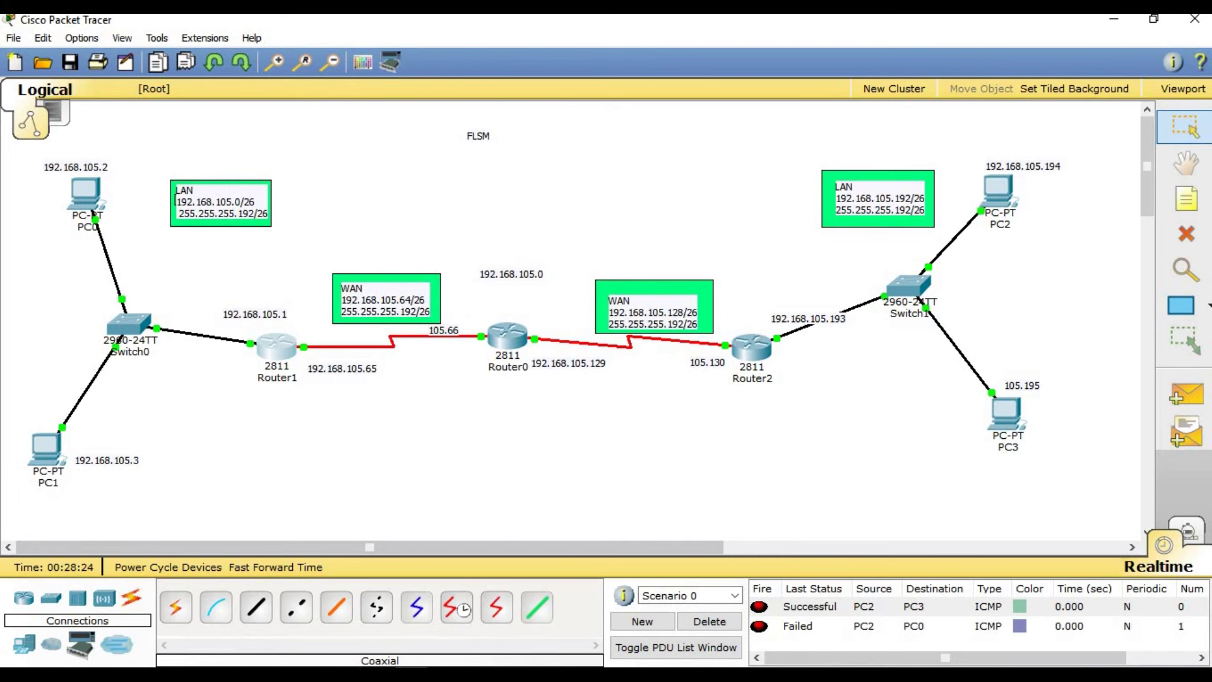
Reopen Router1's command line and enter RIP configuration mode with router rip
{"action": "left_click", "coordinate": [493, 616]}
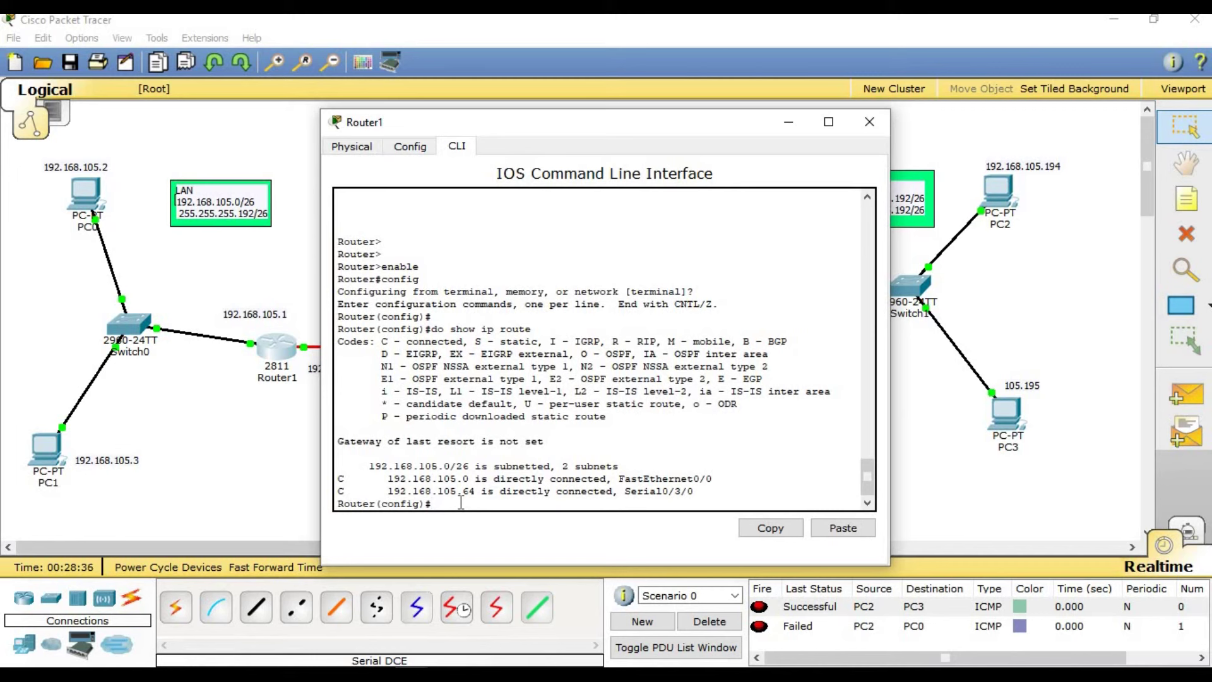
{"action": "type", "text": "d"}
{"action": "key", "text": "BackSpace"}
{"action": "type", "text": "router rip"}
{"action": "key", "text": "Return"}
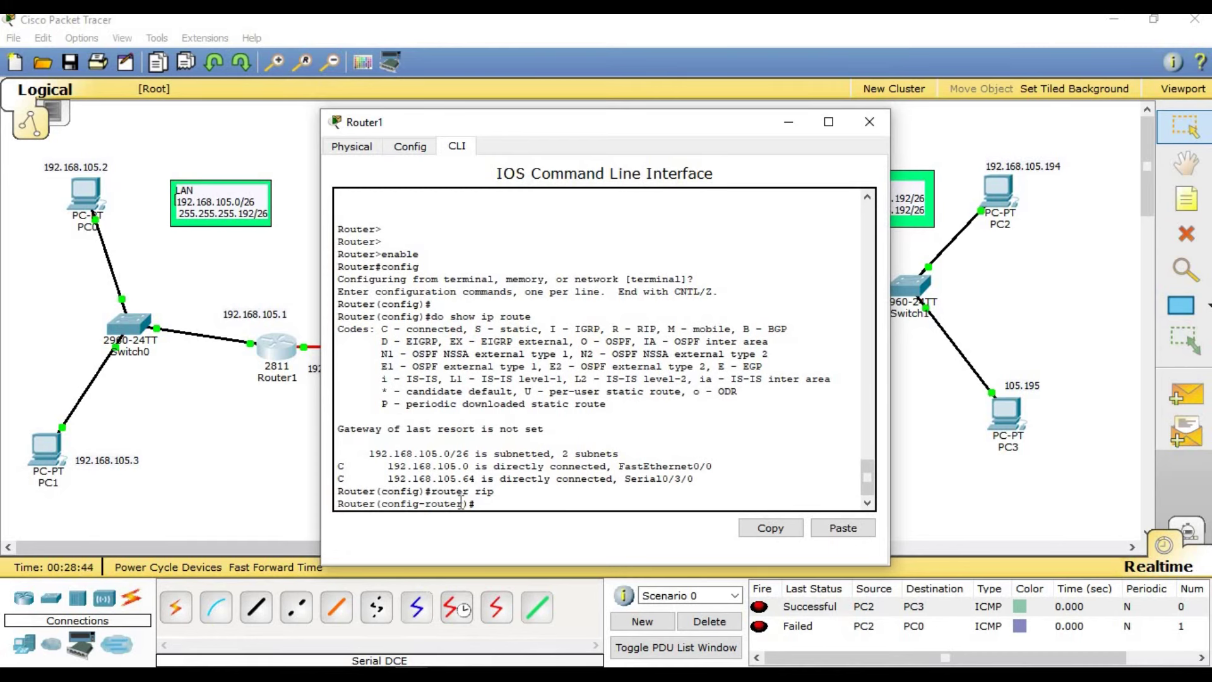
Add the networks 192.168.105.128 and 192.168.105.192 to Router1's RIP configuration
{"action": "type", "text": "network"}
{"action": "type", "text": " 92.168"}
{"action": "key", "text": "BackSpace"}
{"action": "key", "text": "BackSpace"}
{"action": "key", "text": "BackSpace"}
{"action": "key", "text": "BackSpace"}
{"action": "key", "text": "BackSpace"}
{"action": "key", "text": "BackSpace"}
{"action": "type", "text": "192.16"}
{"action": "key", "text": "BackSpace"}
{"action": "key", "text": "BackSpace"}
{"action": "key", "text": "BackSpace"}
{"action": "type", "text": ".168.105.128"}
{"action": "key", "text": "Return"}
{"action": "type", "text": "network 192.168.105.192"}
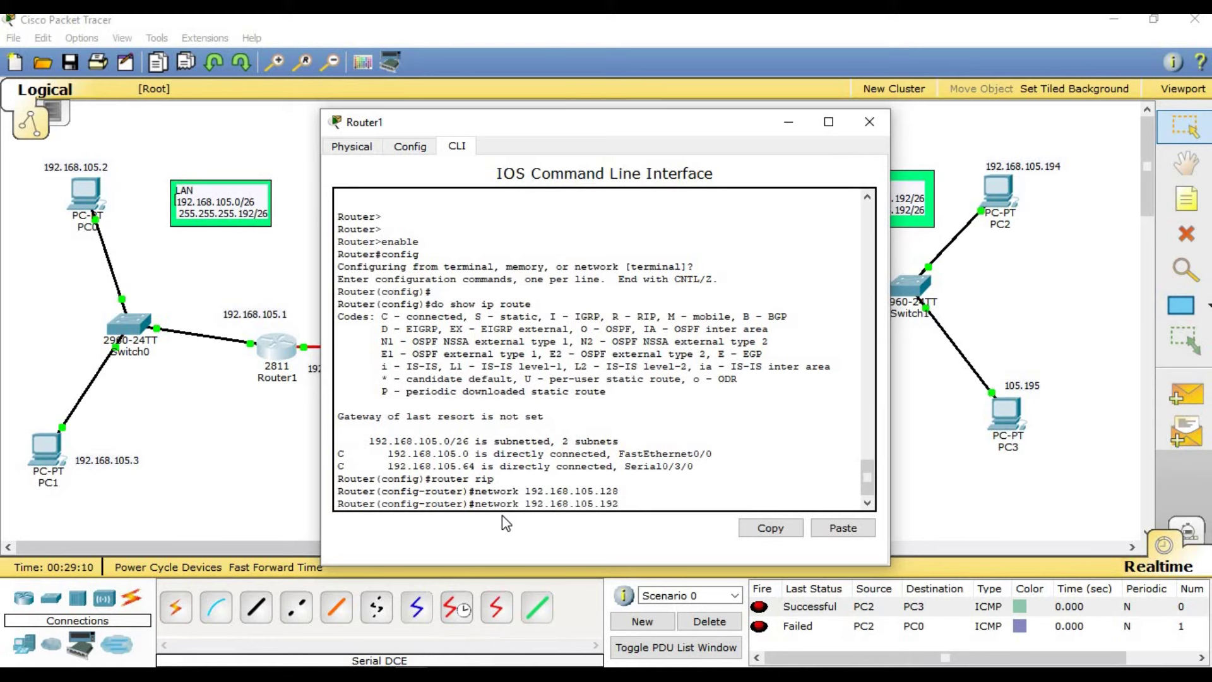
{"action": "key", "text": "Return"}
Save Router1's configuration with do write and exit RIP configuration mode
{"action": "type", "text": "do write"}
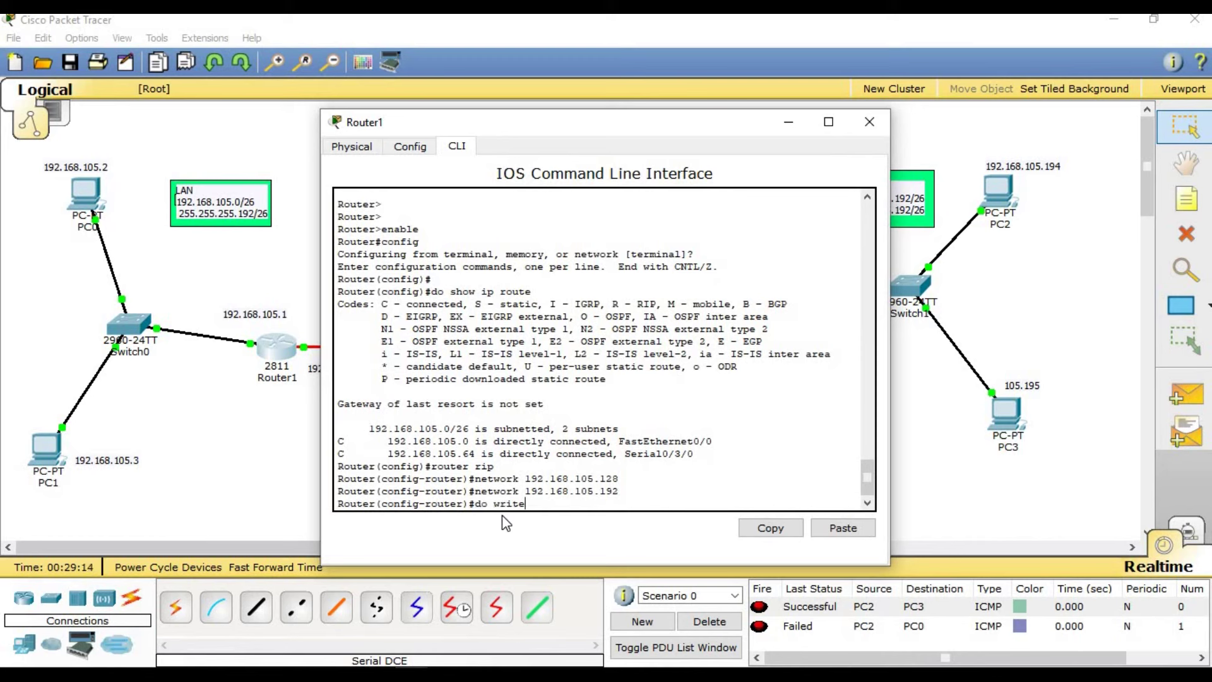
{"action": "key", "text": "Return"}
{"action": "key", "text": "Return"}
{"action": "key", "text": "Return"}
{"action": "type", "text": "exit"}
{"action": "key", "text": "Return"}
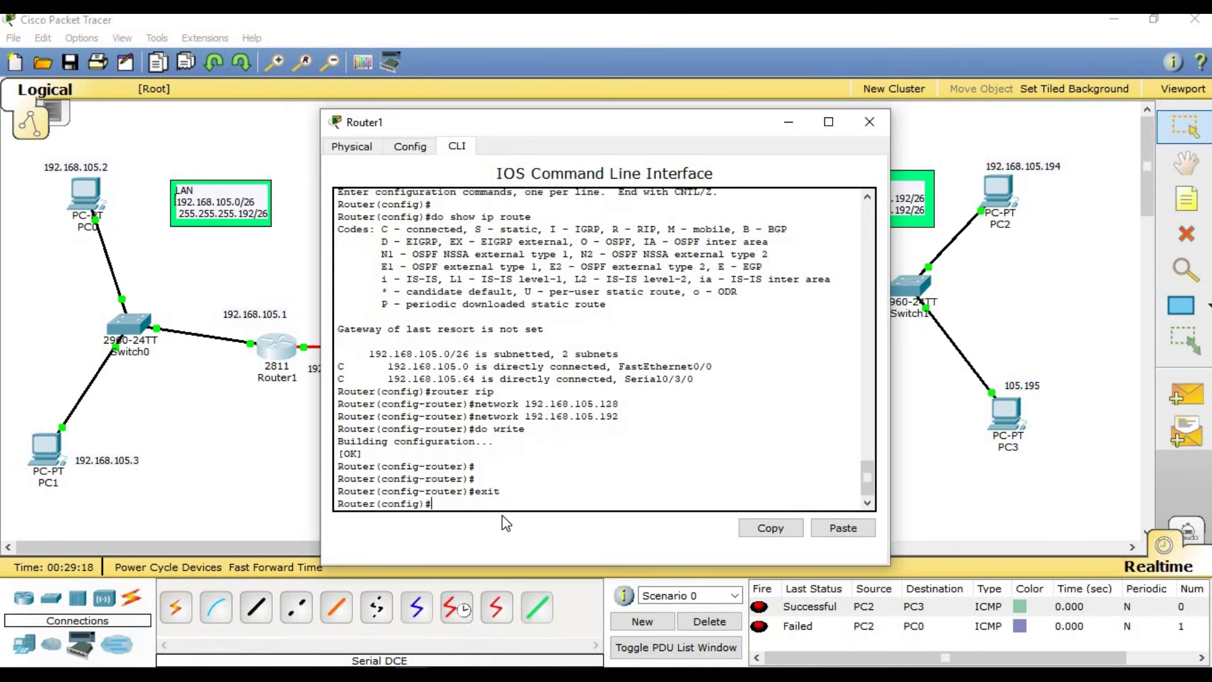
Display Router1's routing table again to check it after the RIP configuration, and close the window
{"action": "type", "text": "do show"}
{"action": "type", "text": "ip route"}
{"action": "key", "text": "Return"}
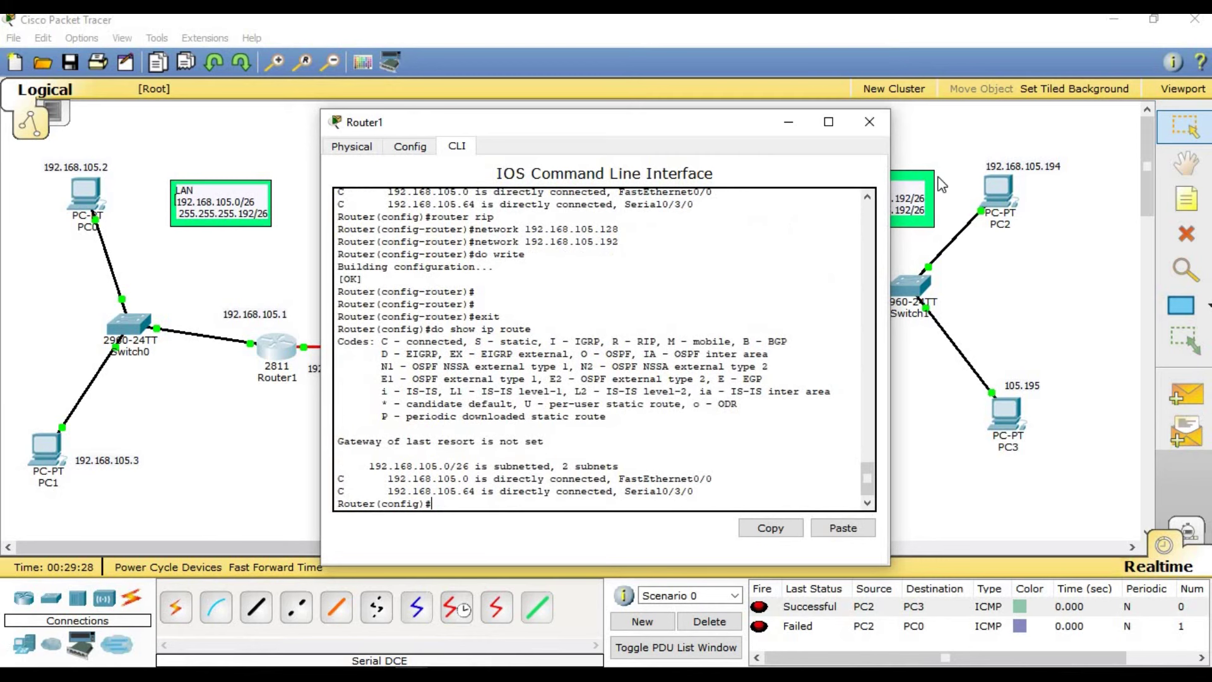
{"action": "left_click", "coordinate": [869, 122]}
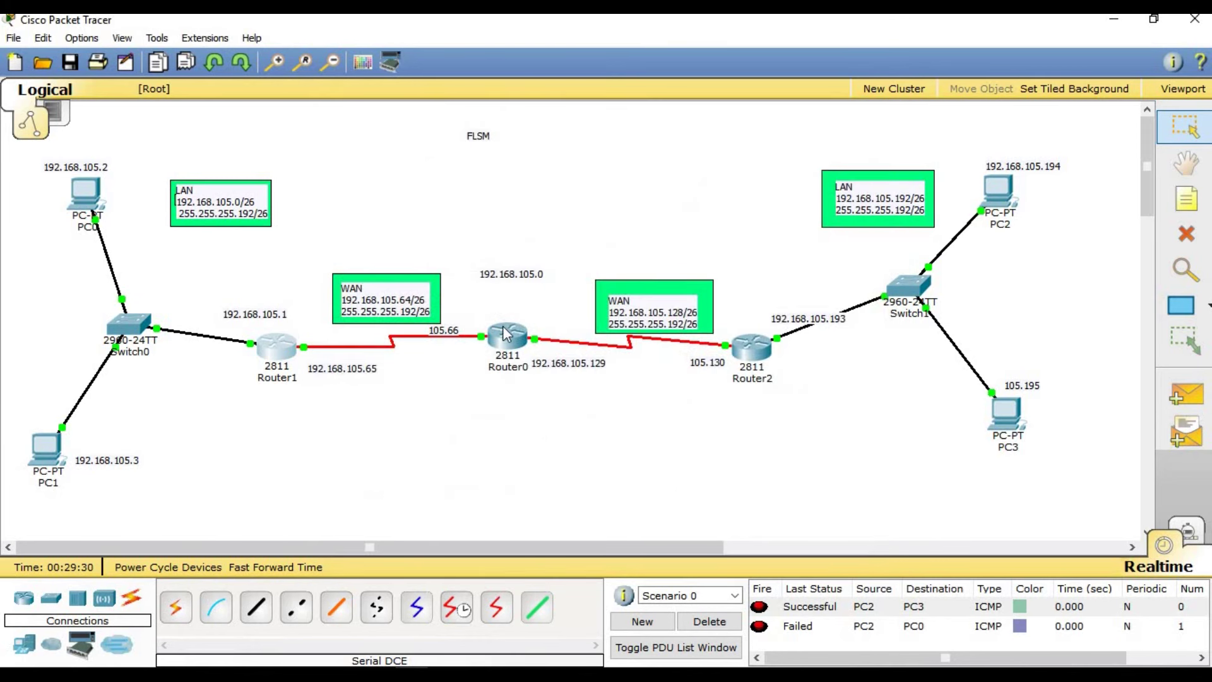
Open Router0's command line, enable privileged mode and enter global configuration mode from the terminal
{"action": "left_click", "coordinate": [504, 337]}
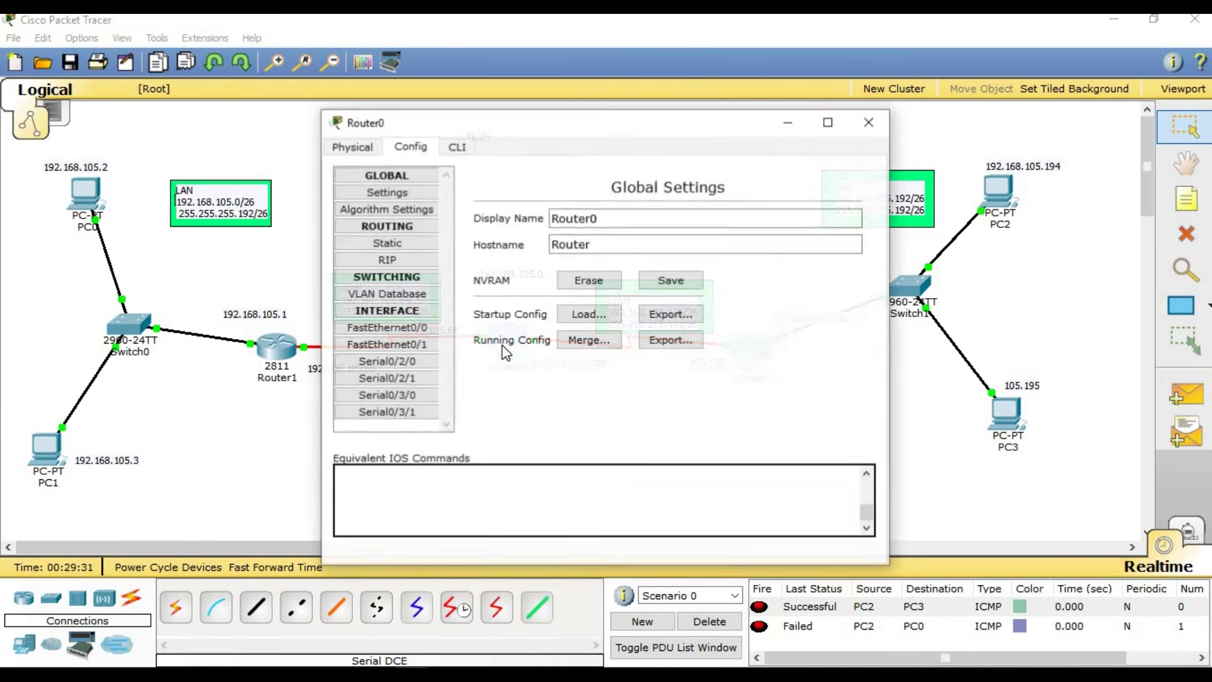
{"action": "left_click", "coordinate": [459, 148]}
{"action": "key", "text": "Return"}
{"action": "key", "text": "Return"}
{"action": "type", "text": "ena"}
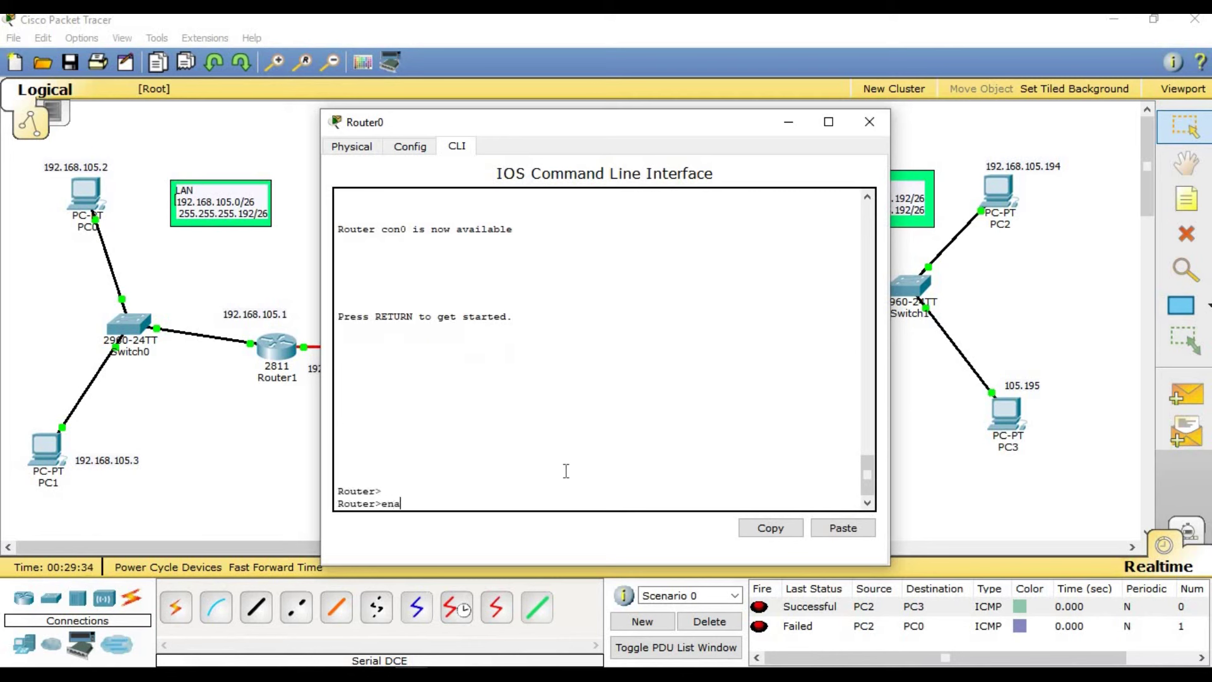
{"action": "type", "text": "ble"}
{"action": "key", "text": "Return"}
{"action": "type", "text": "config"}
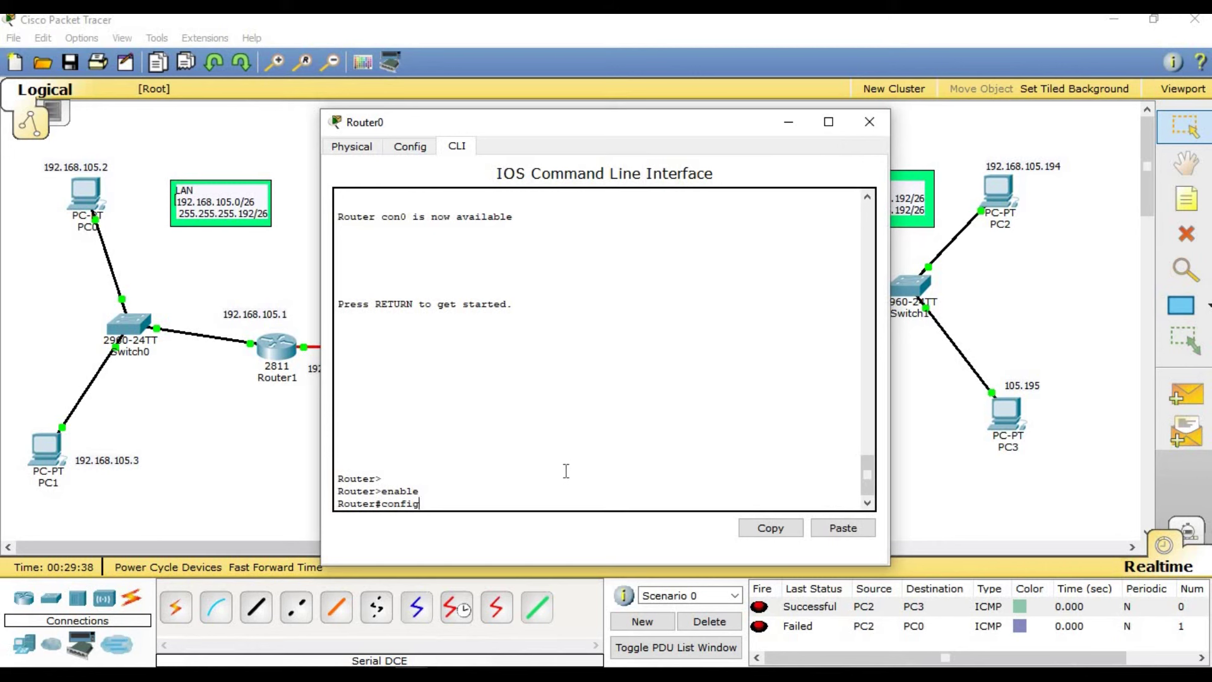
{"action": "key", "text": "Return"}
{"action": "key", "text": "Return"}
{"action": "key", "text": "Return"}
{"action": "key", "text": "Return"}
Display Router0's routing table with do show ip route
{"action": "type", "text": "do show ip "}
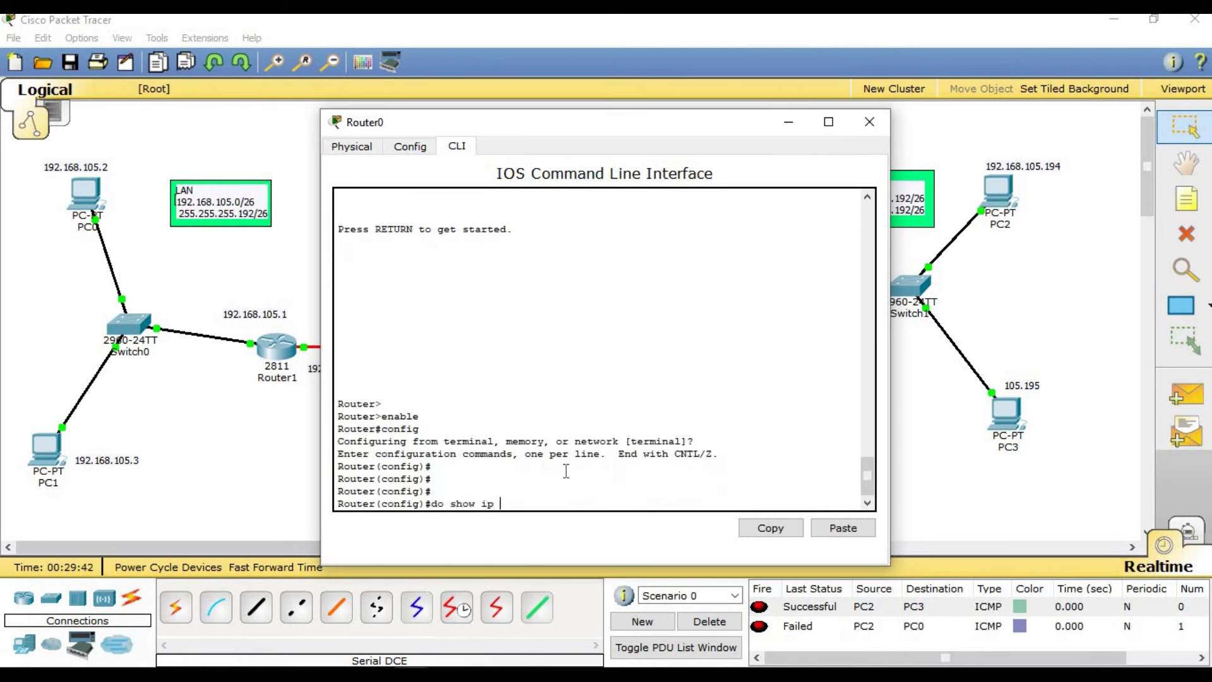
{"action": "type", "text": "route"}
{"action": "key", "text": "Return"}
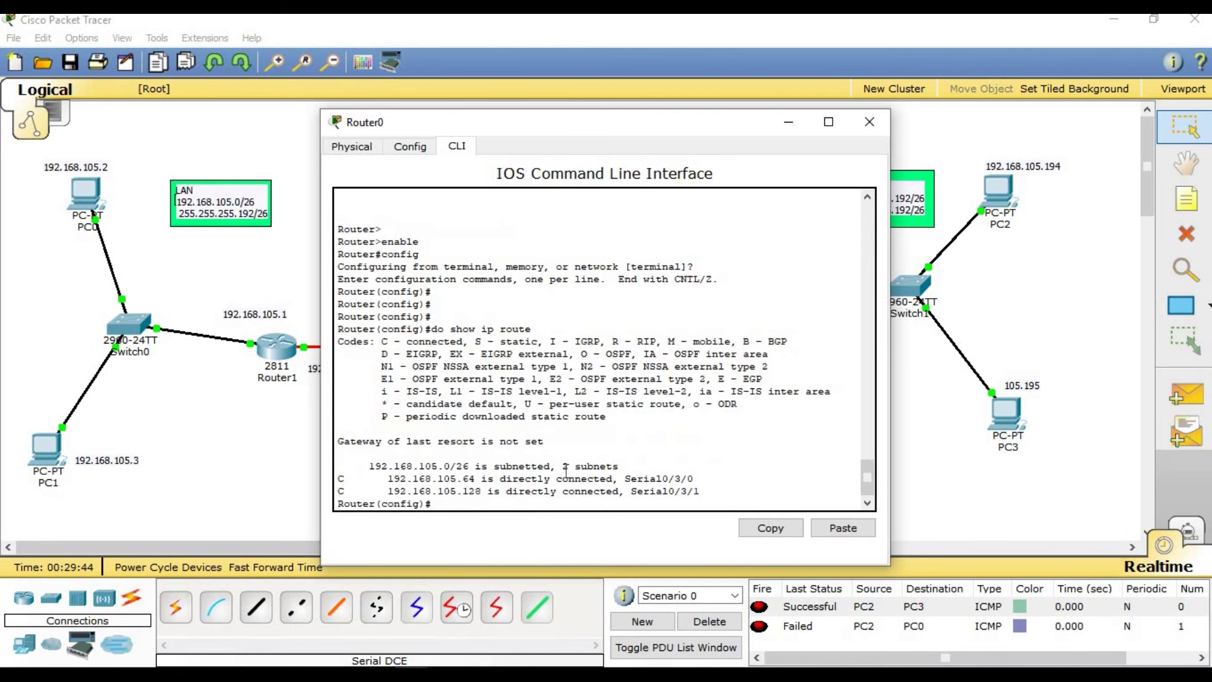
Enter RIP configuration on Router0 with router rip and add the networks 192.168.105.0 and 192.168.105.192
{"action": "type", "text": "router rip"}
{"action": "key", "text": "Return"}
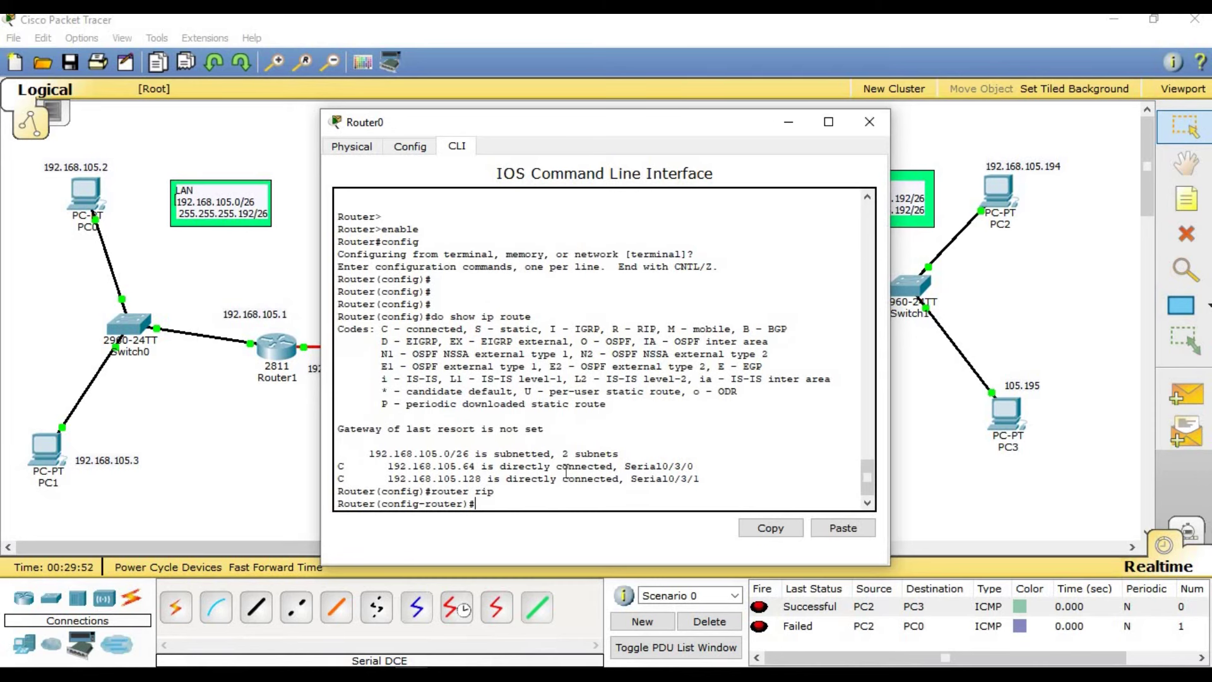
{"action": "type", "text": "network"}
{"action": "type", "text": "192.168.105.0"}
{"action": "key", "text": "Return"}
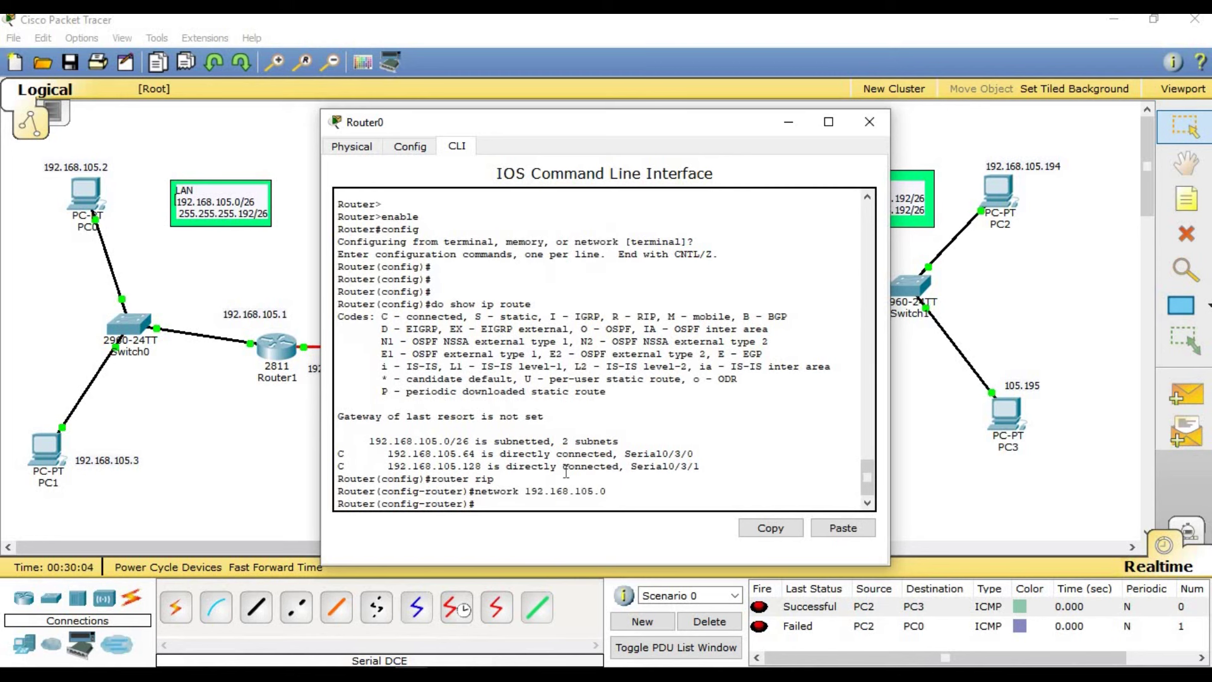
{"action": "type", "text": "network 192.168.105.192"}
{"action": "key", "text": "Return"}
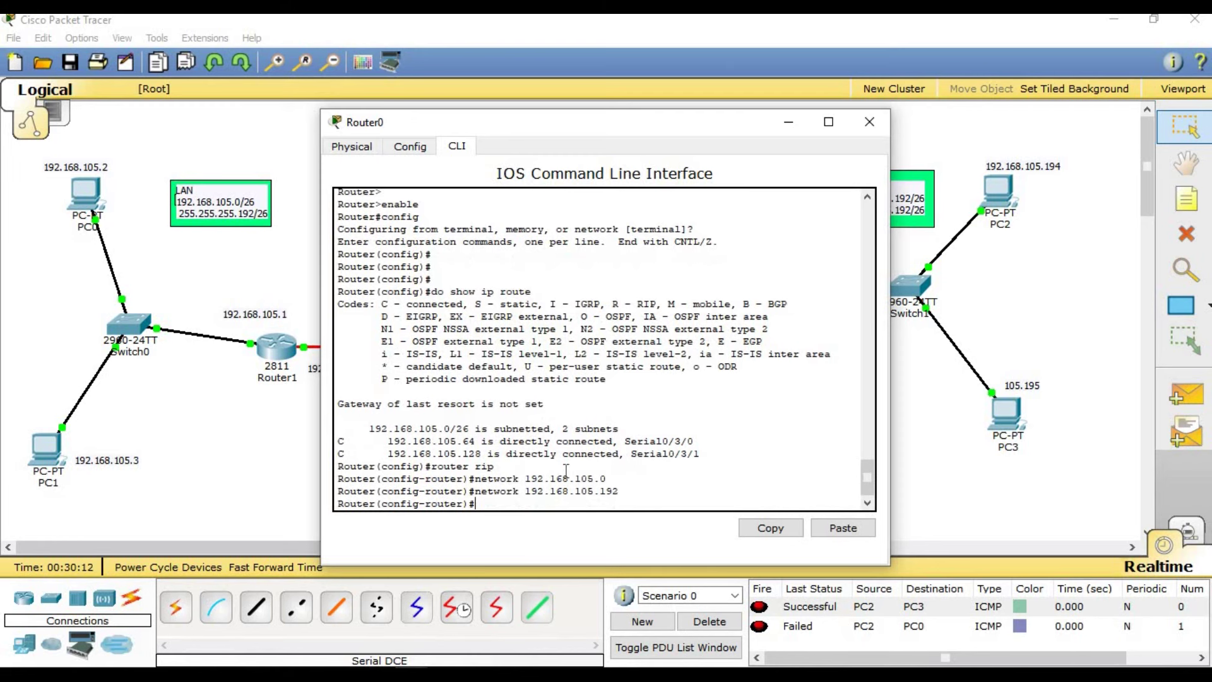
Save Router0's configuration with do write and exit RIP configuration mode
{"action": "type", "text": "dow"}
{"action": "type", "text": "write"}
{"action": "key", "text": "Return"}
{"action": "type", "text": "exit"}
{"action": "key", "text": "Return"}
Display Router0's routing table again with do show ip route, highlight the RIP route entry and close the window
{"action": "type", "text": "do sh"}
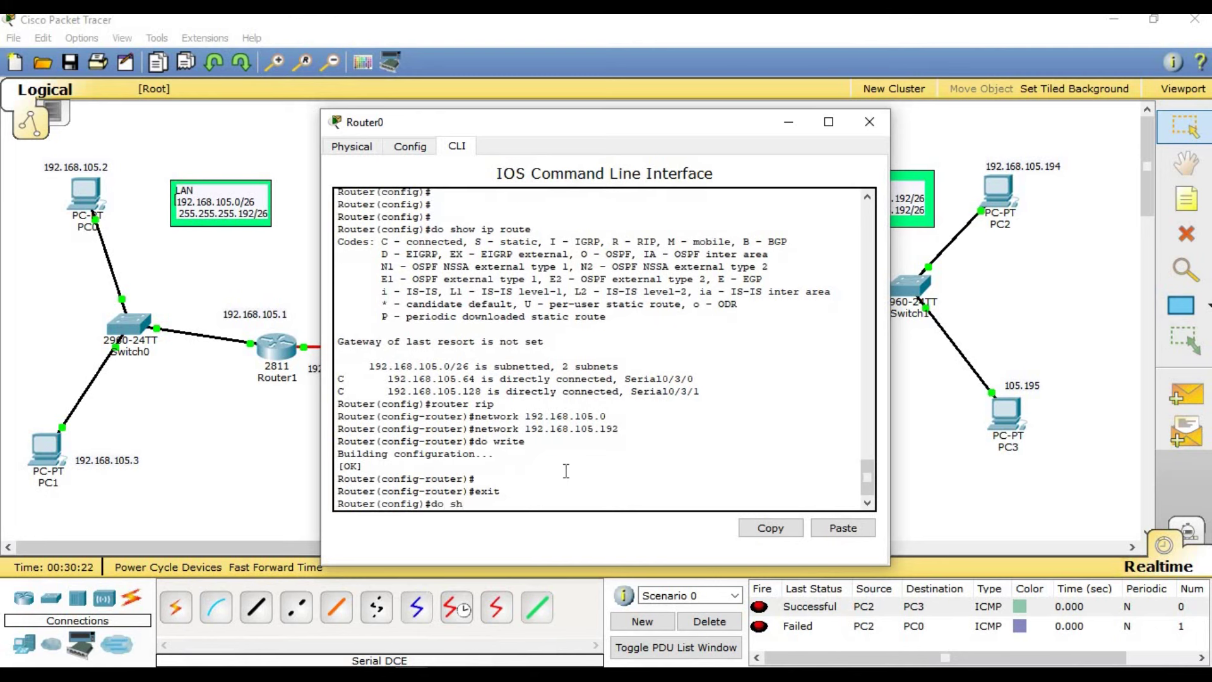
{"action": "type", "text": "ow ip route"}
{"action": "key", "text": "Return"}
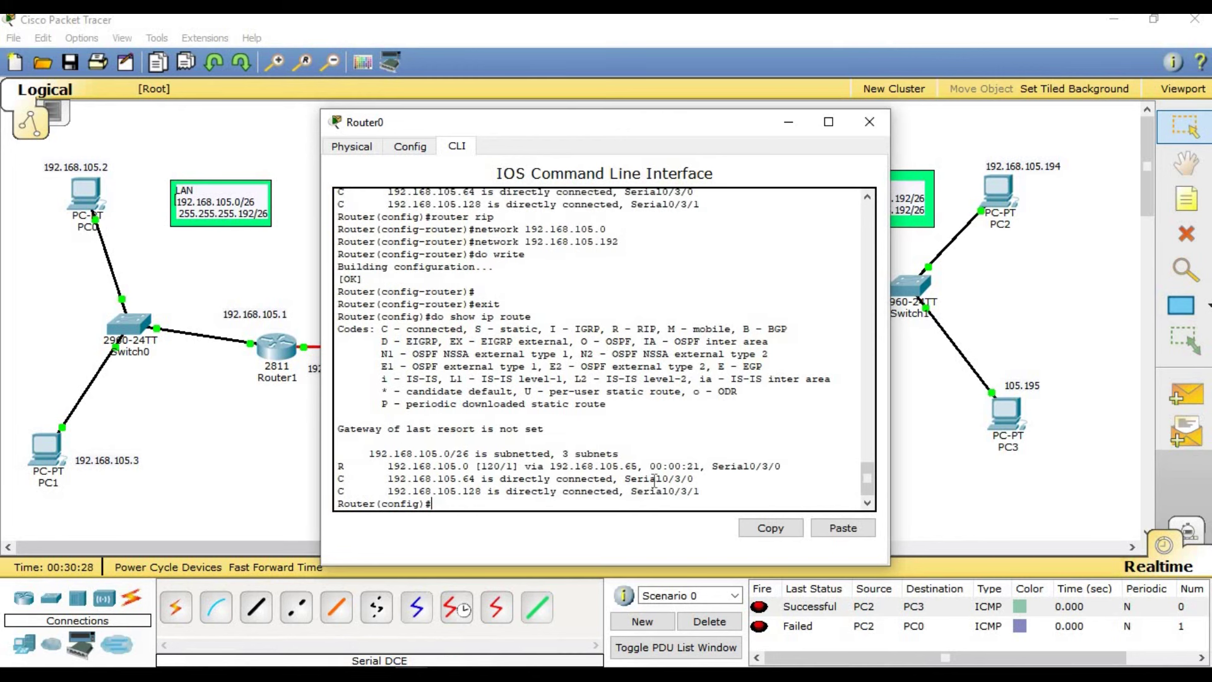
{"action": "left_click_drag", "start_coordinate": [782, 466], "coordinate": [381, 466]}
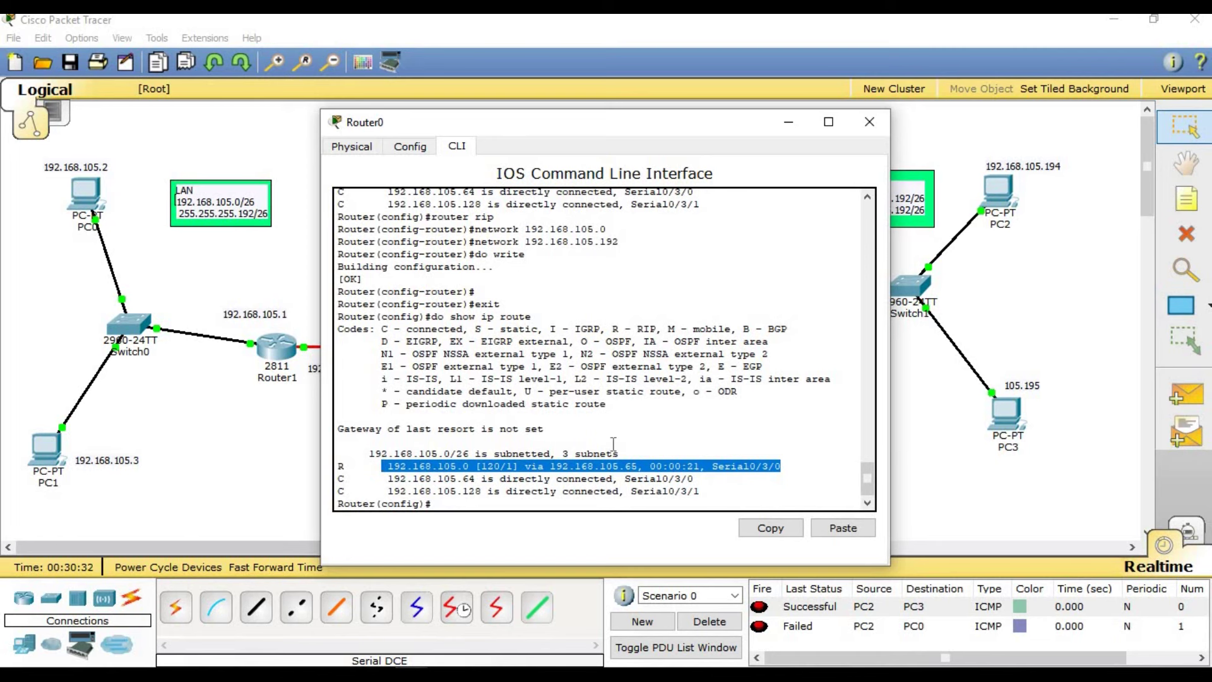
{"action": "left_click", "coordinate": [869, 121]}
Open Router2's command line, enable privileged mode and enter global configuration mode from the terminal
{"action": "left_click", "coordinate": [753, 347]}
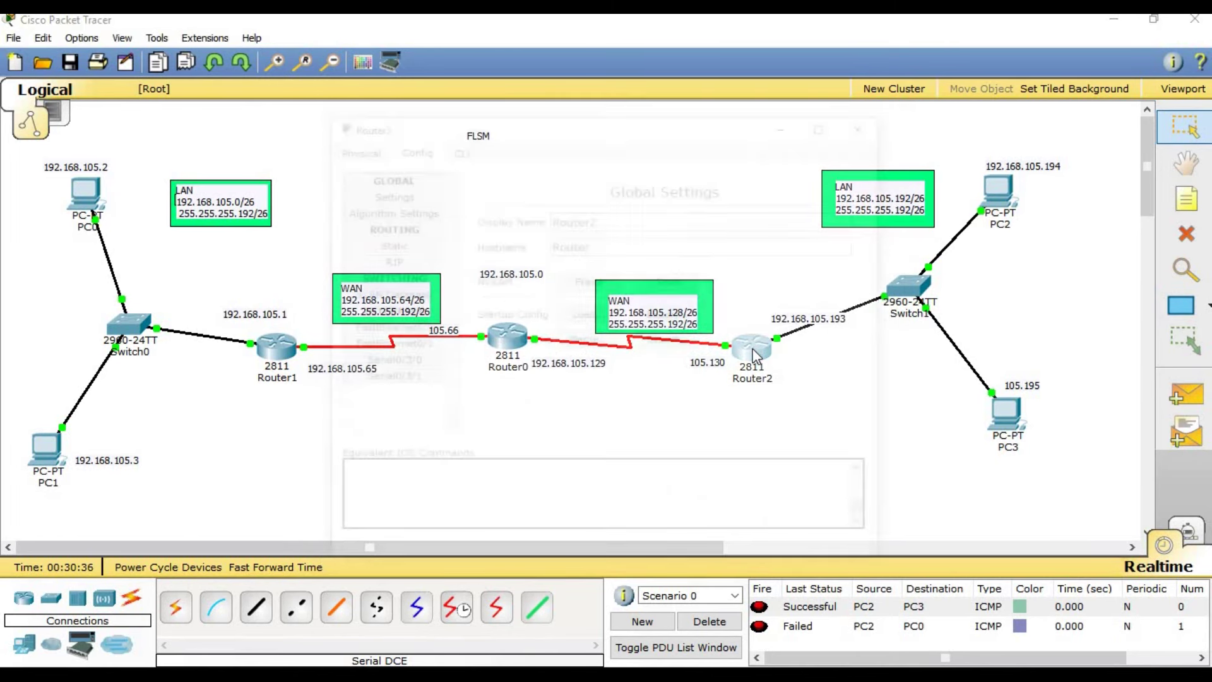
{"action": "left_click", "coordinate": [457, 148]}
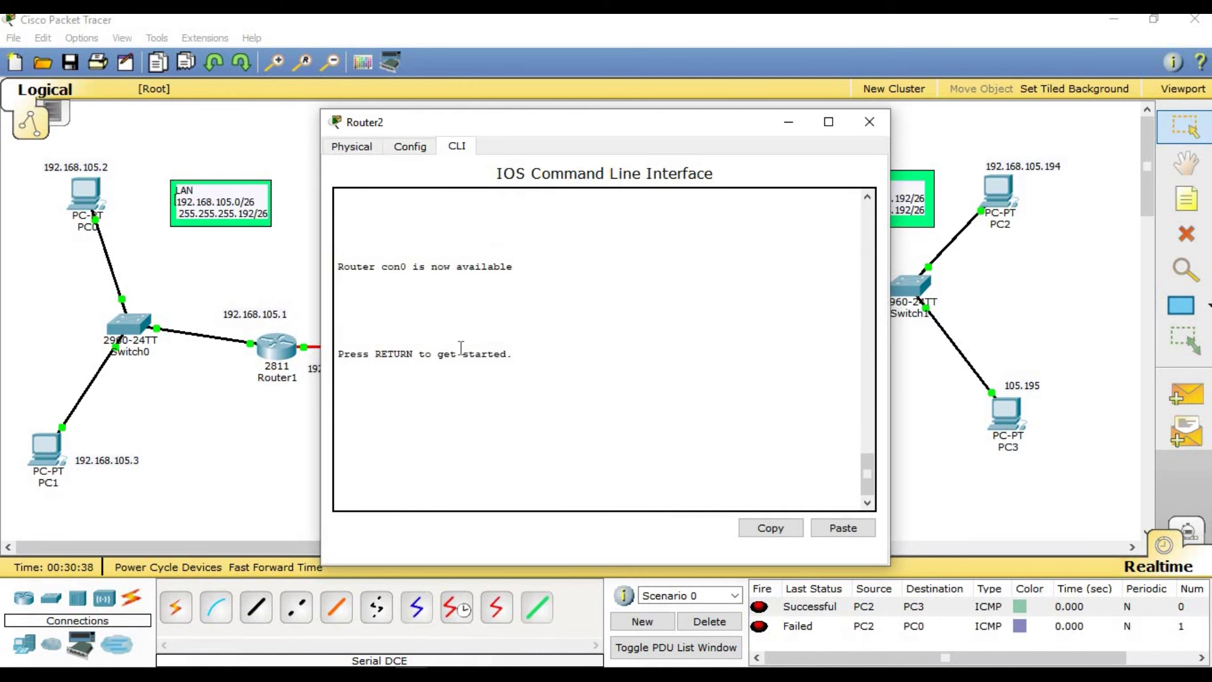
{"action": "key", "text": "Return"}
{"action": "key", "text": "Return"}
{"action": "type", "text": "enable"}
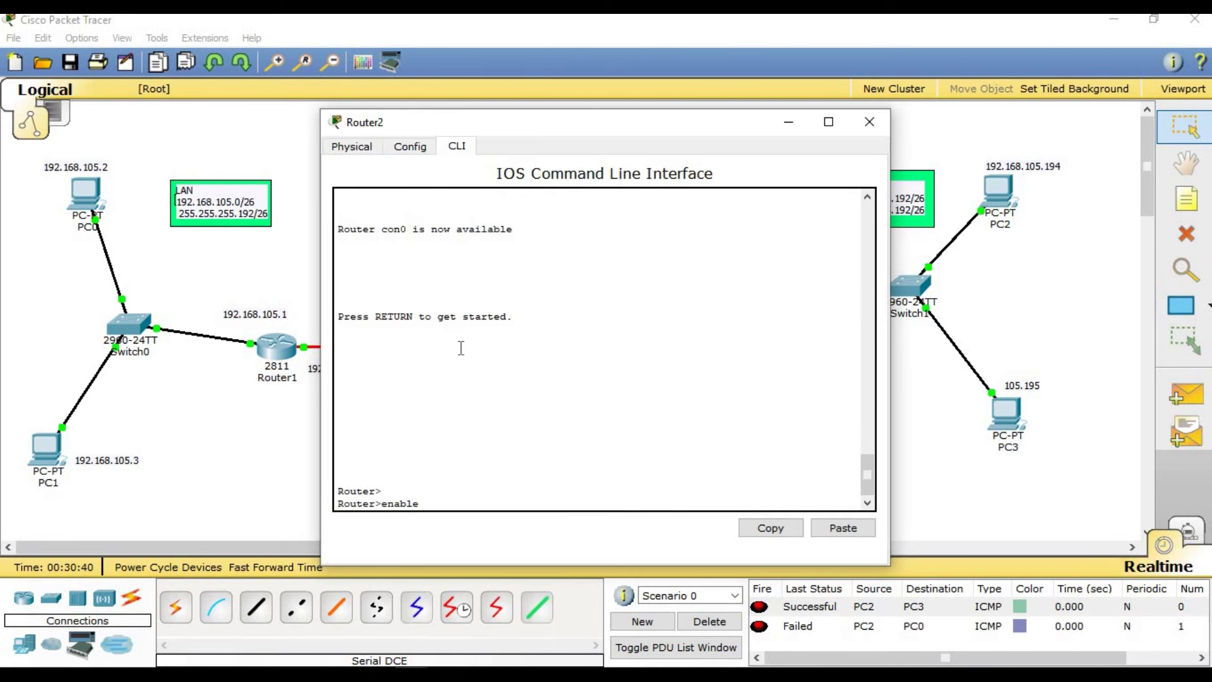
{"action": "key", "text": "Return"}
{"action": "key", "text": "Return"}
{"action": "type", "text": "config"}
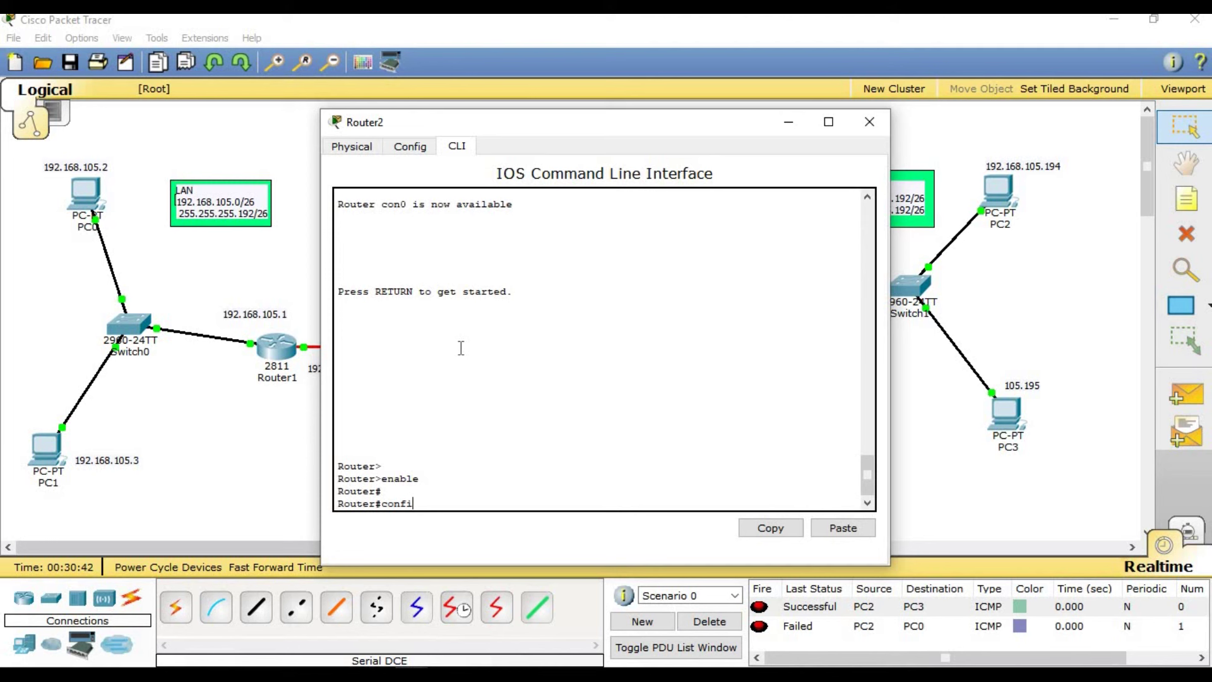
{"action": "key", "text": "Return"}
{"action": "key", "text": "Return"}
{"action": "key", "text": "Return"}
Display Router2's routing table with do show ip route
{"action": "type", "text": "do show p"}
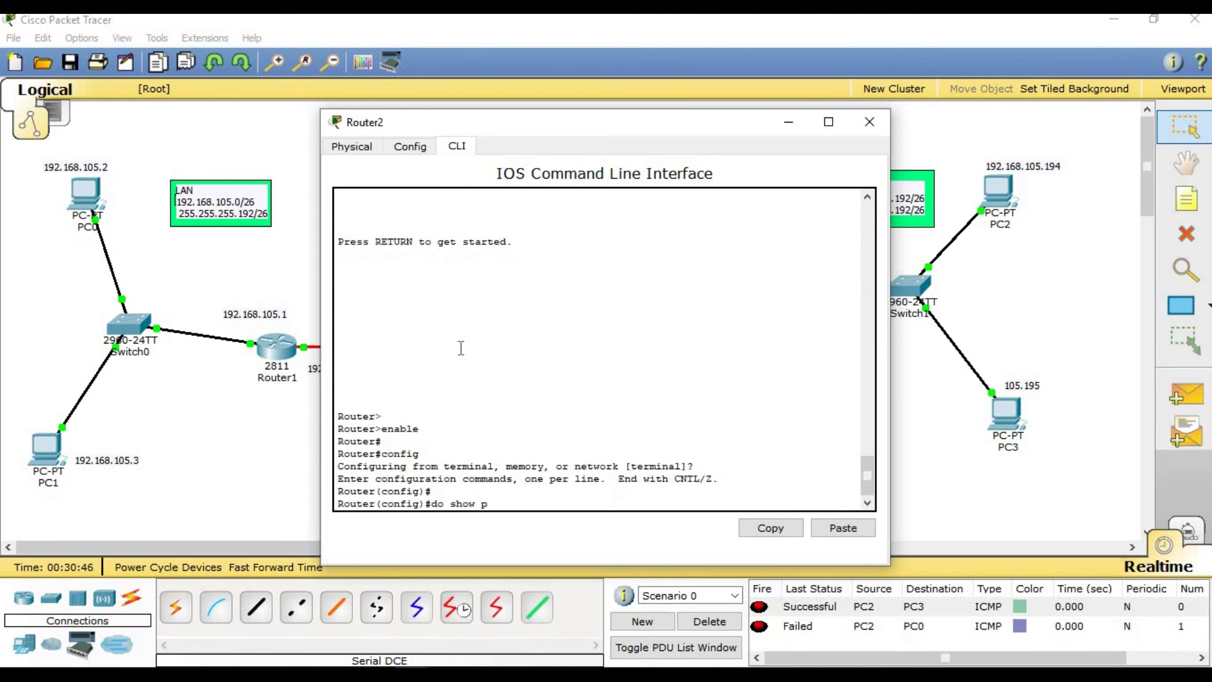
{"action": "key", "text": "BackSpace"}
{"action": "type", "text": "ip route"}
{"action": "key", "text": "Return"}
{"action": "key", "text": "Return"}
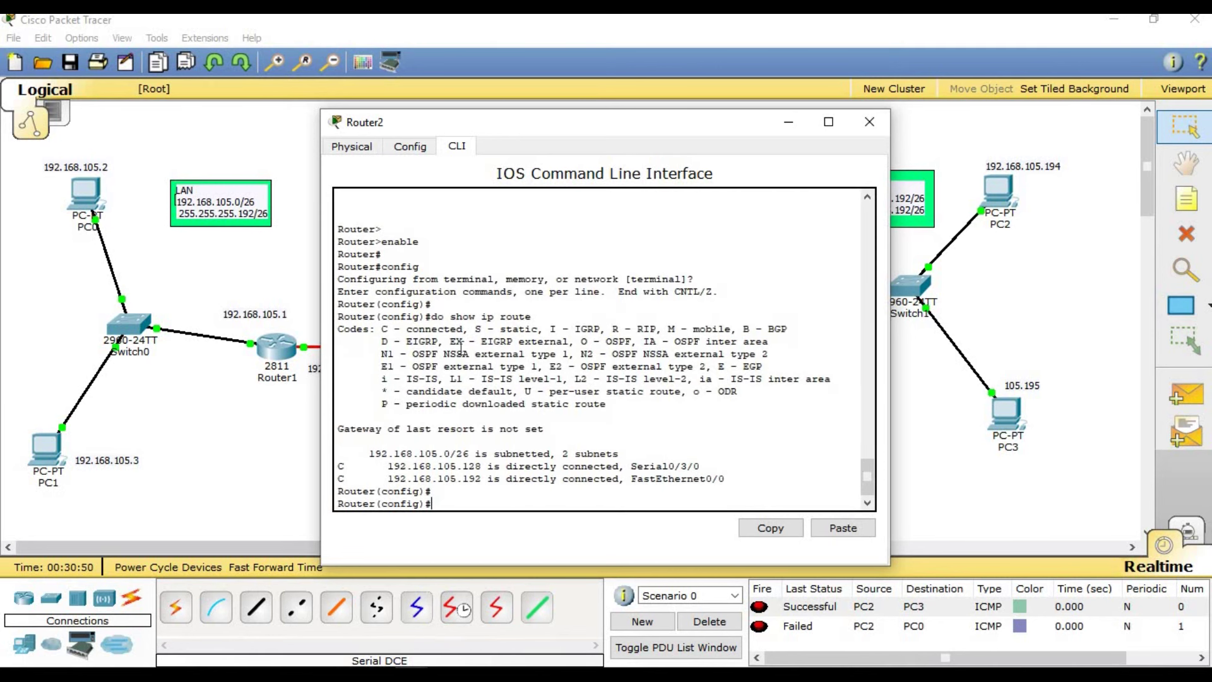
Enter RIP configuration on Router2 with router rip and add the networks 192.168.105.0 and 192.168.105.64
{"action": "type", "text": "router rip"}
{"action": "key", "text": "Return"}
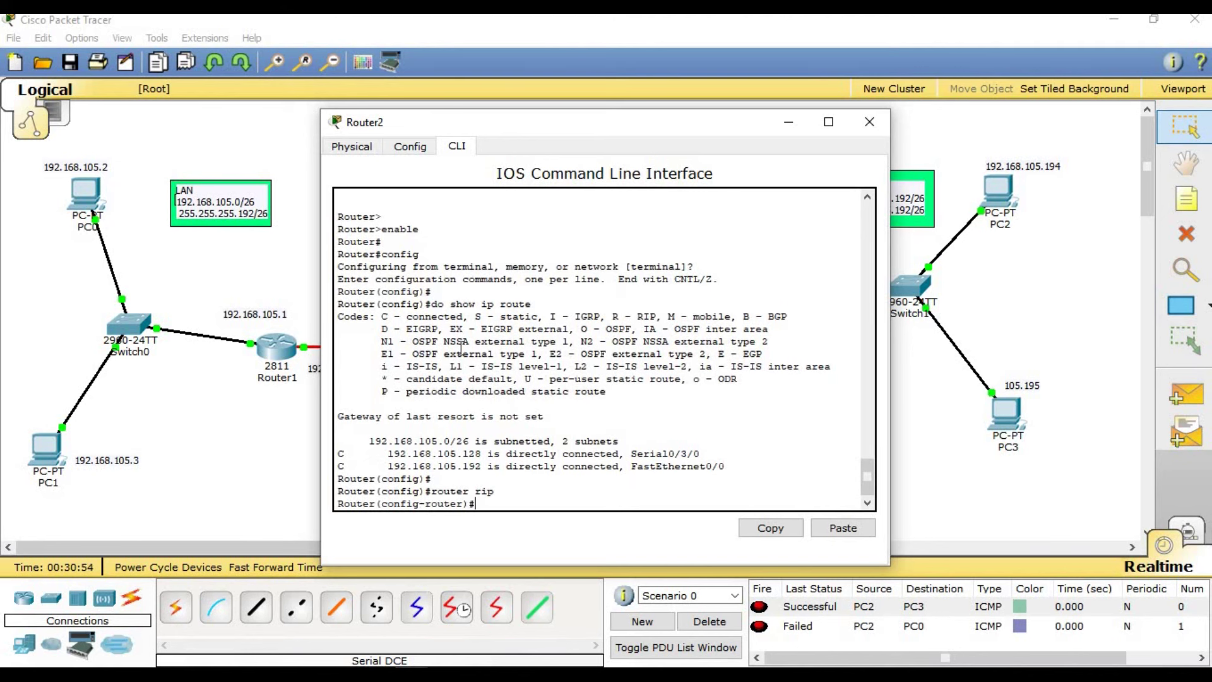
{"action": "type", "text": "network 192.168.105.0"}
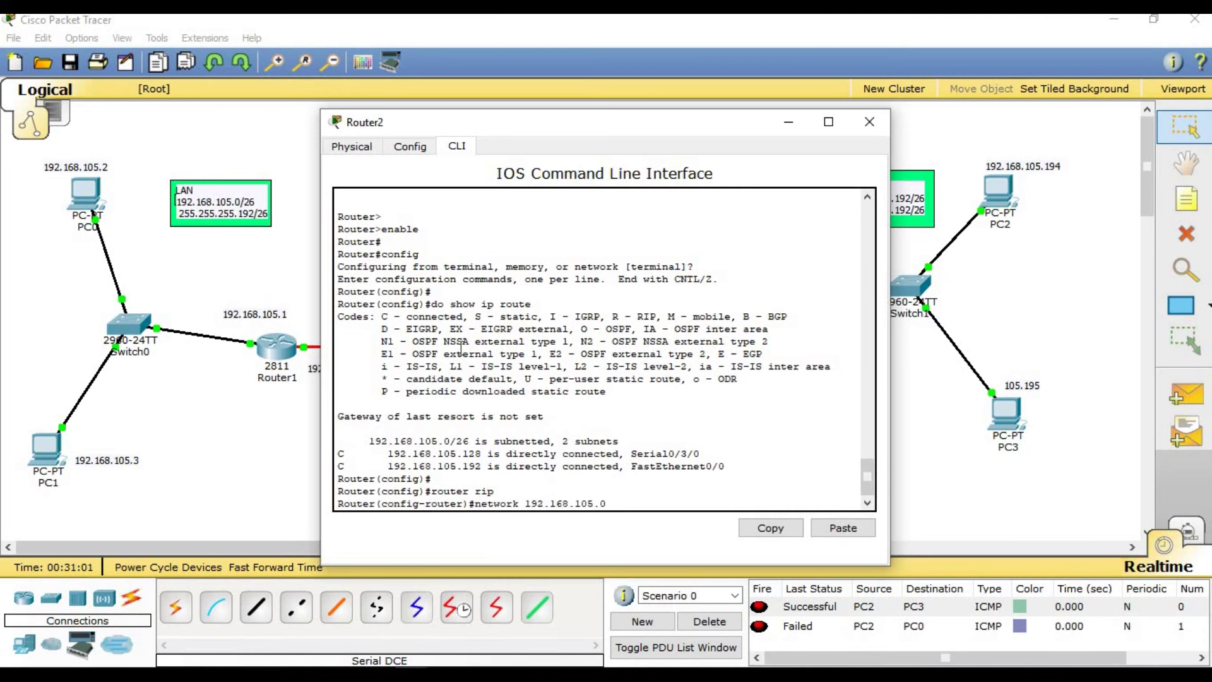
{"action": "key", "text": "Return"}
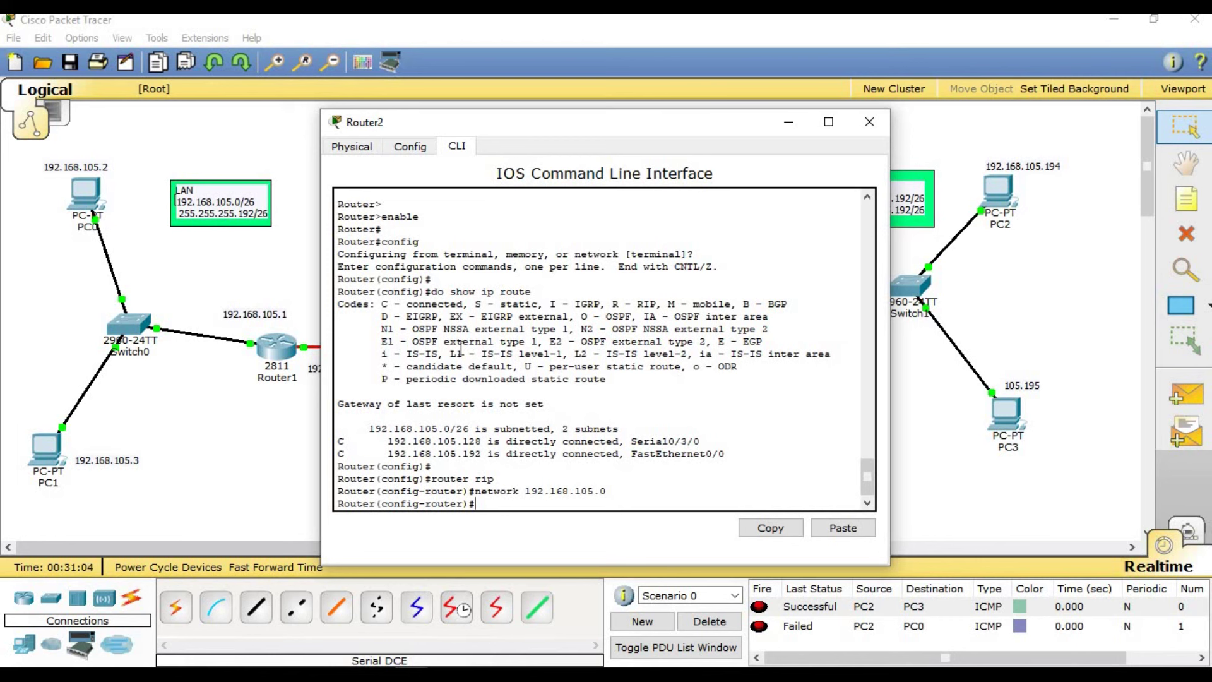
{"action": "type", "text": "network 192.168.0105.64"}
{"action": "key", "text": "Return"}
Save Router2's configuration with do write and exit RIP configuration mode
{"action": "type", "text": "do write"}
{"action": "key", "text": "Return"}
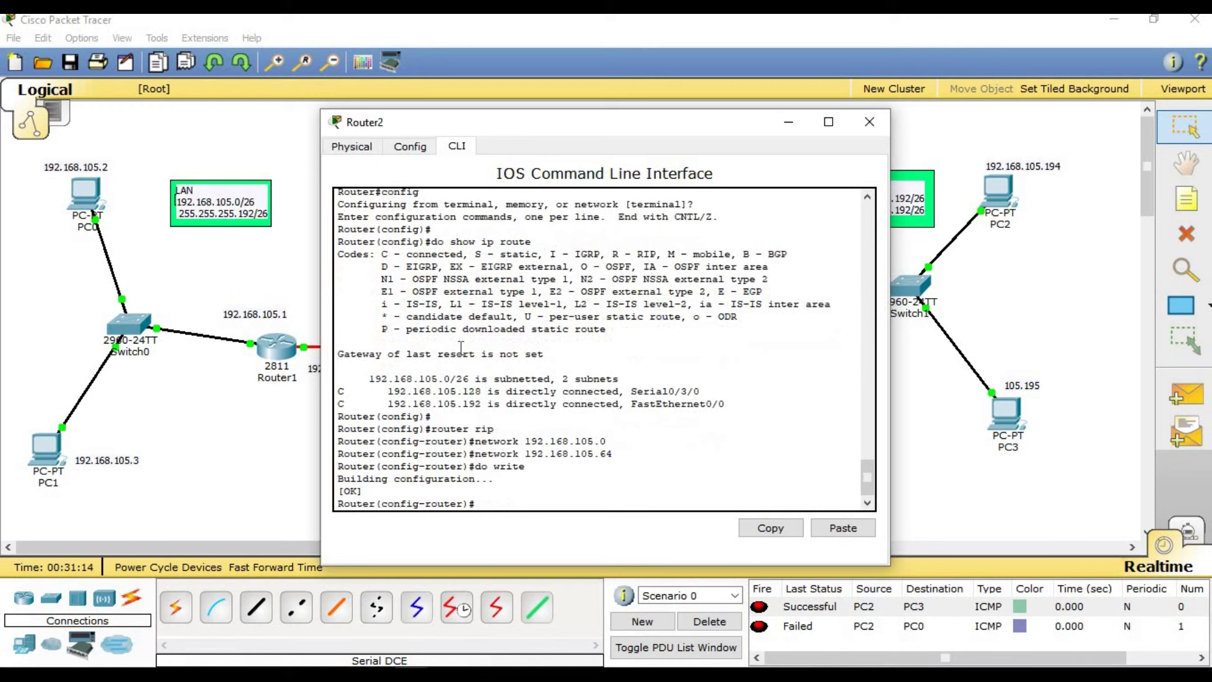
{"action": "key", "text": "Return"}
{"action": "key", "text": "Return"}
{"action": "type", "text": "exit"}
{"action": "key", "text": "Return"}
Display Router2's routing table again to check it after the RIP configuration, and close the window
{"action": "type", "text": "do show ip route"}
{"action": "key", "text": "Return"}
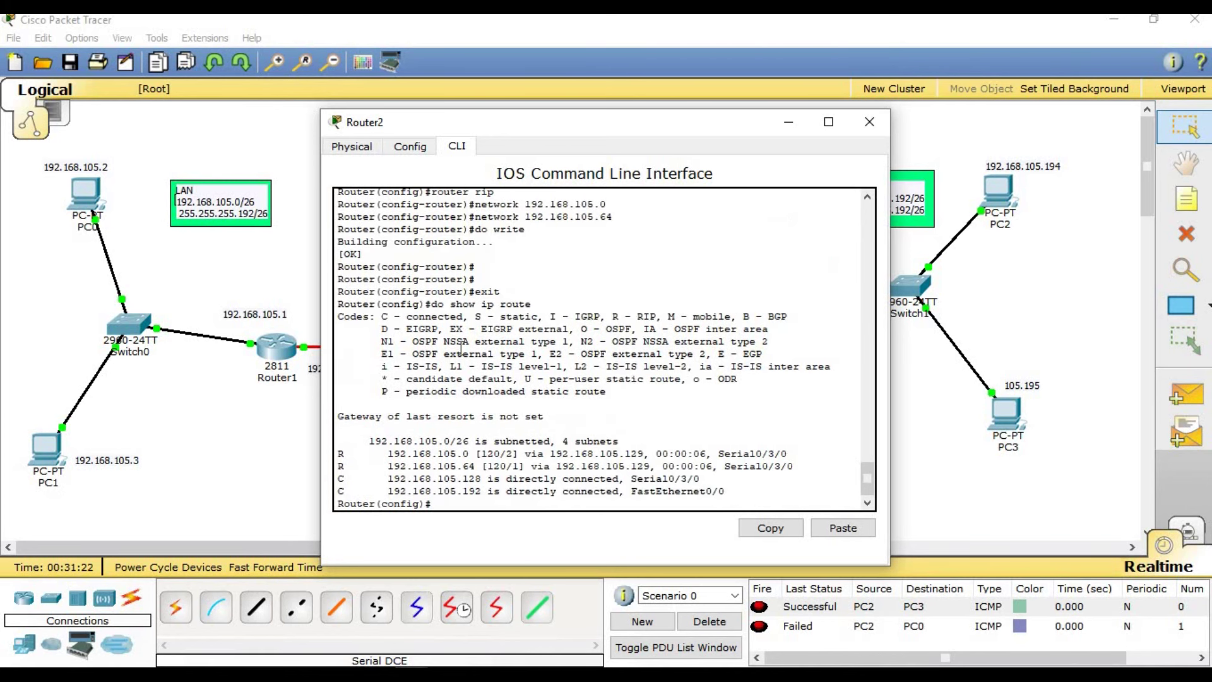
{"action": "left_click", "coordinate": [874, 128]}
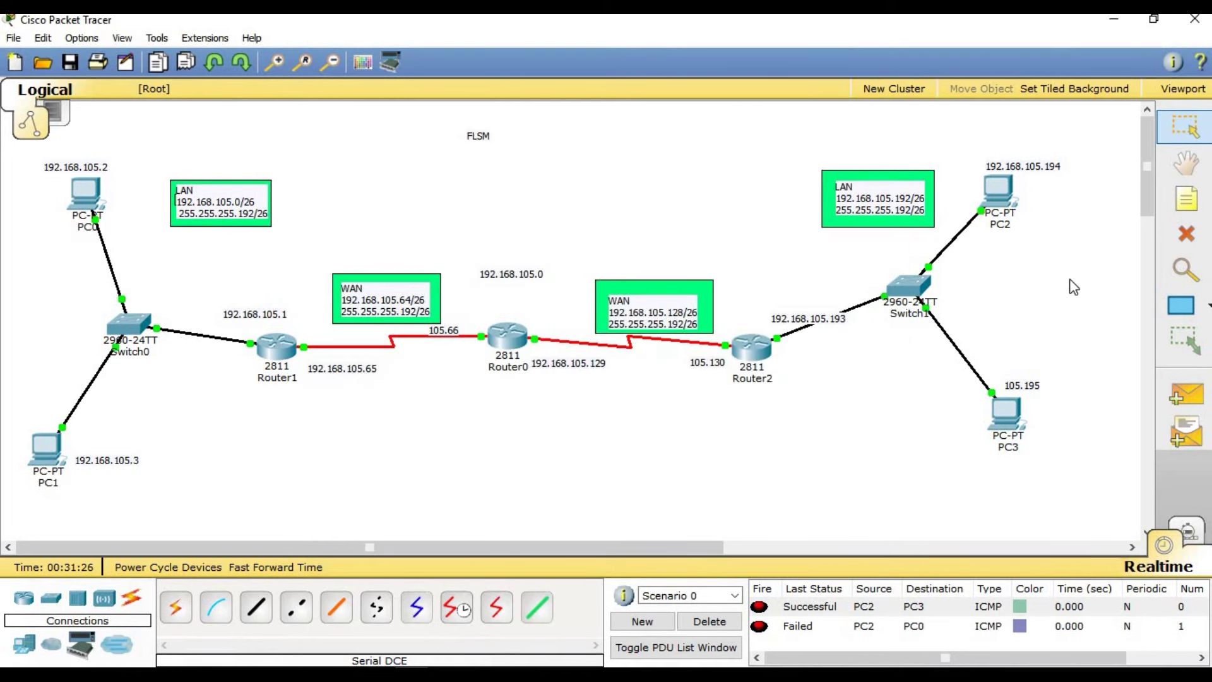
Send a simple PDU from PC2 to PC0, and delete Scenario 0's PDU entries
{"action": "left_click", "coordinate": [1185, 394]}
{"action": "left_click", "coordinate": [998, 191]}
{"action": "left_click", "coordinate": [85, 193]}
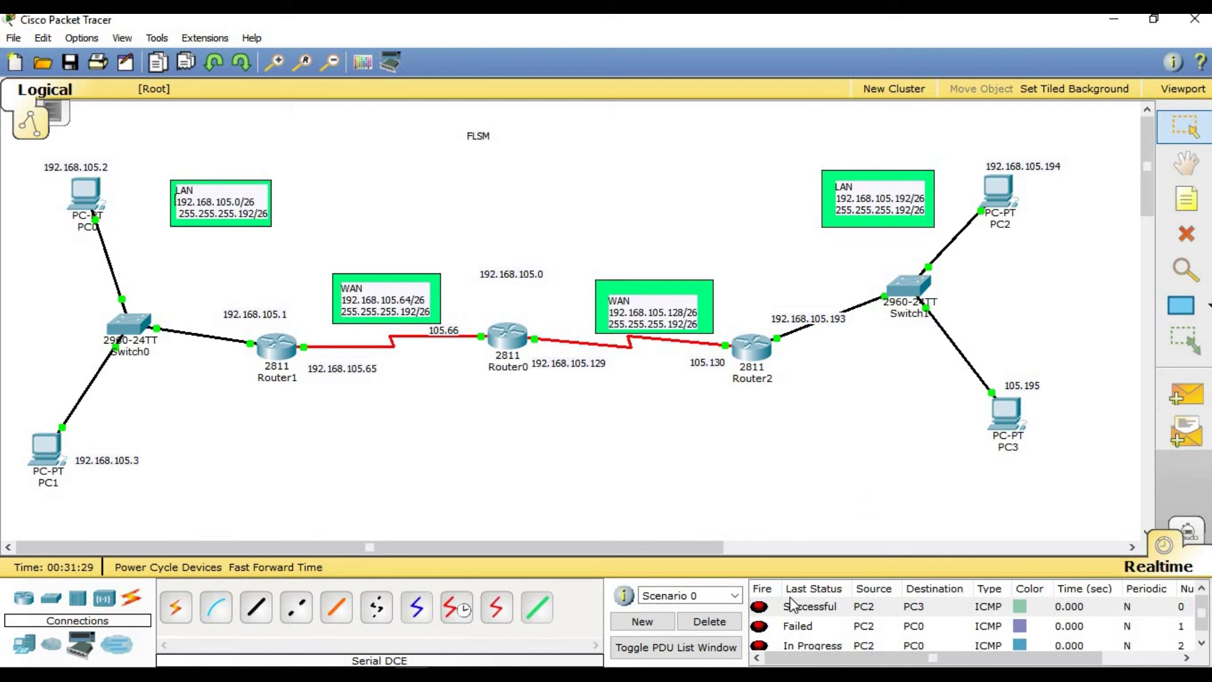
{"action": "left_click", "coordinate": [706, 627]}
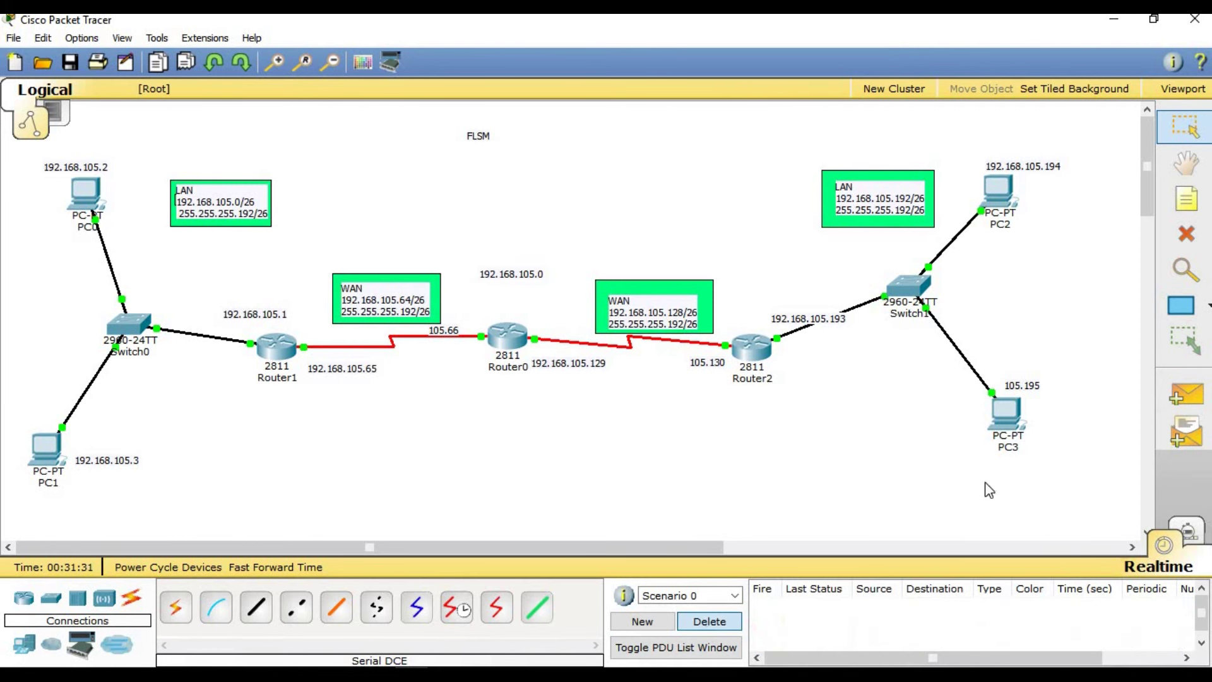
Send a new simple PDU from PC2 to PC0 to retest connectivity between the two LANs
{"action": "left_click", "coordinate": [1185, 394]}
{"action": "left_click", "coordinate": [998, 190]}
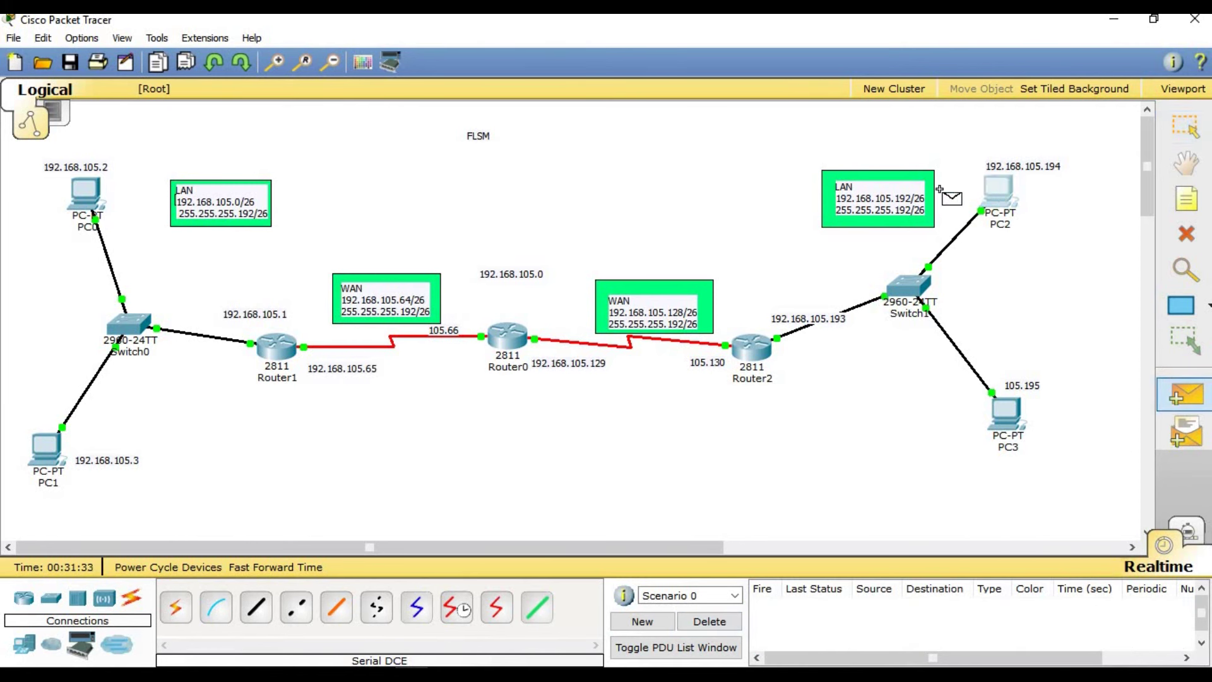
{"action": "left_click", "coordinate": [95, 186]}
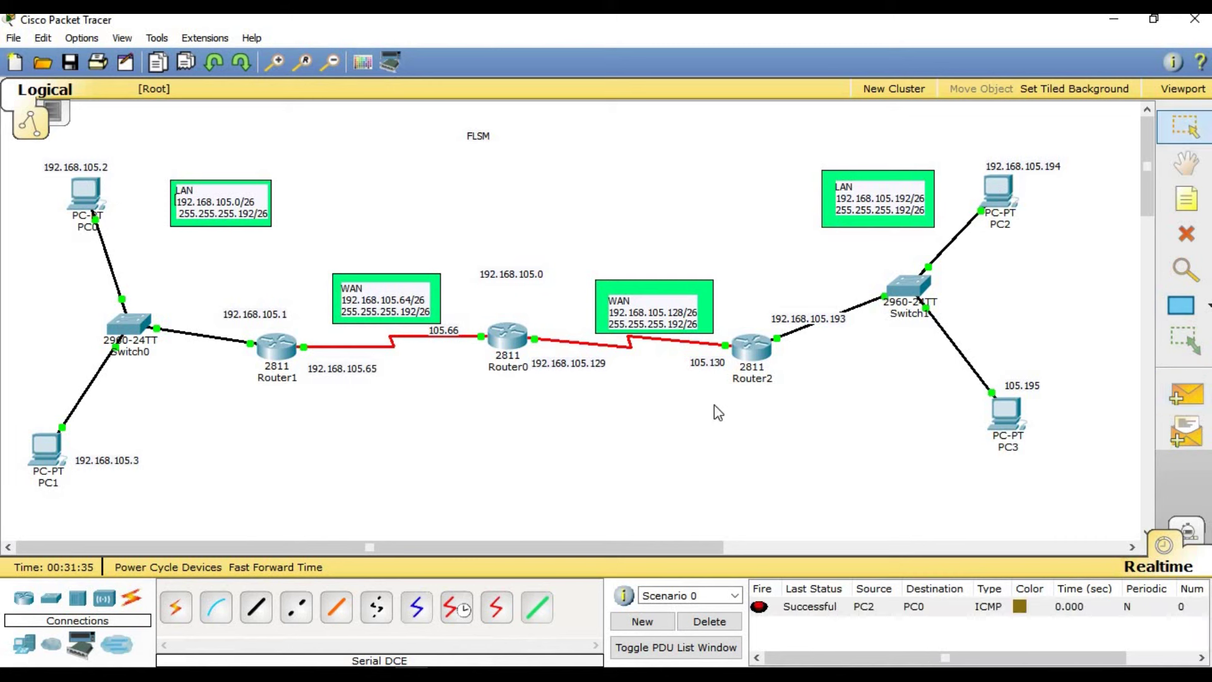